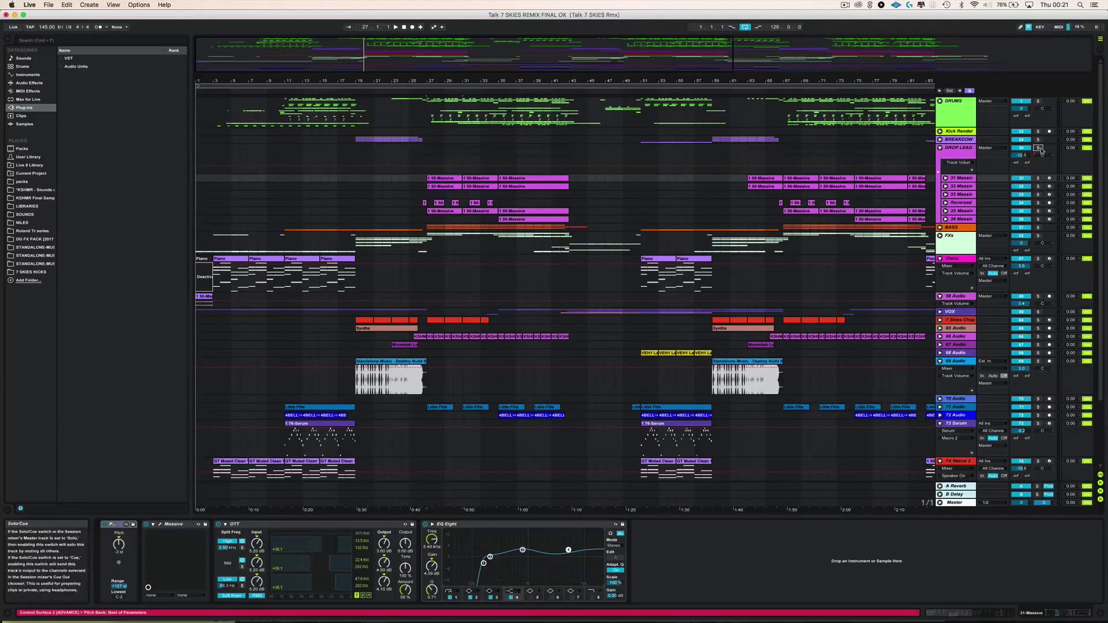
Step: Solo and play the DROP LEAD group, and examine its Glue Compressor, Reverb and Compressor settings
left_click(956, 150)
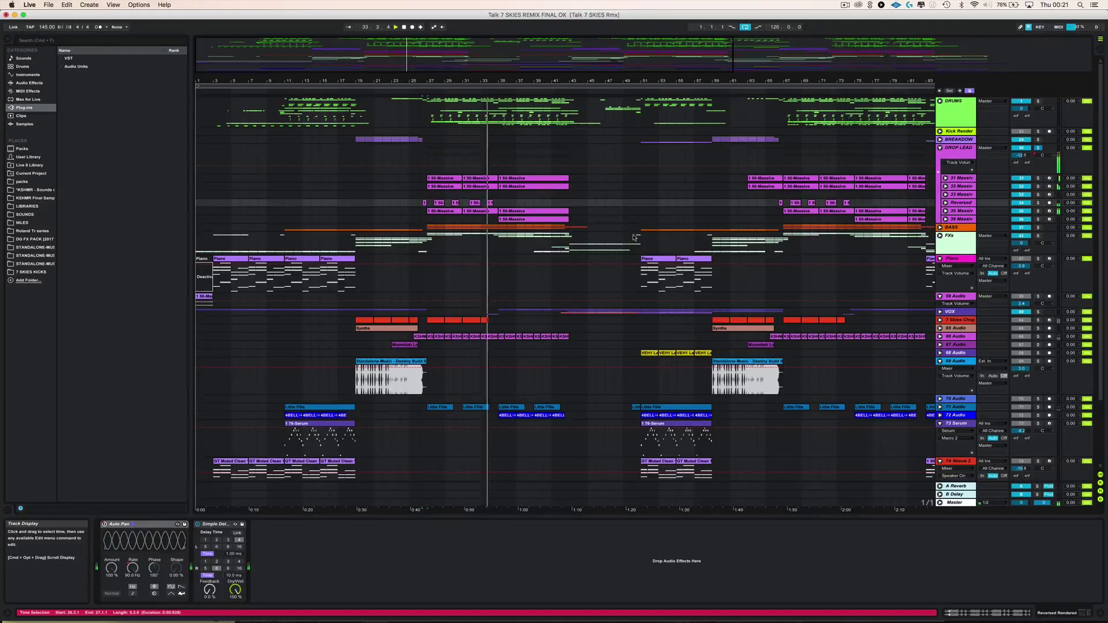
left_click(967, 154)
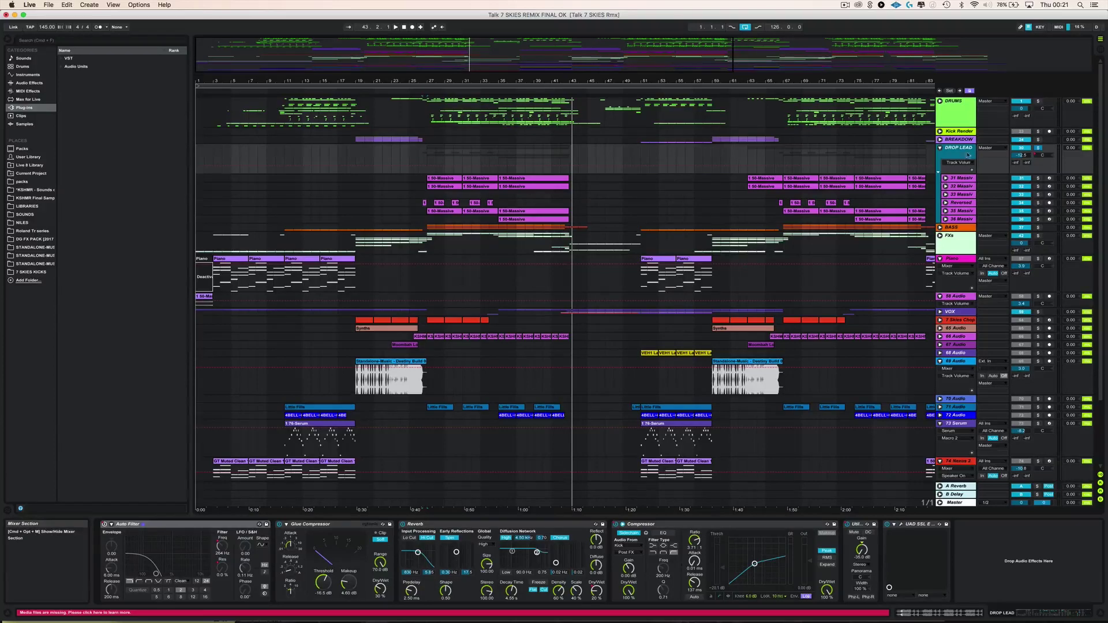
left_click(316, 524)
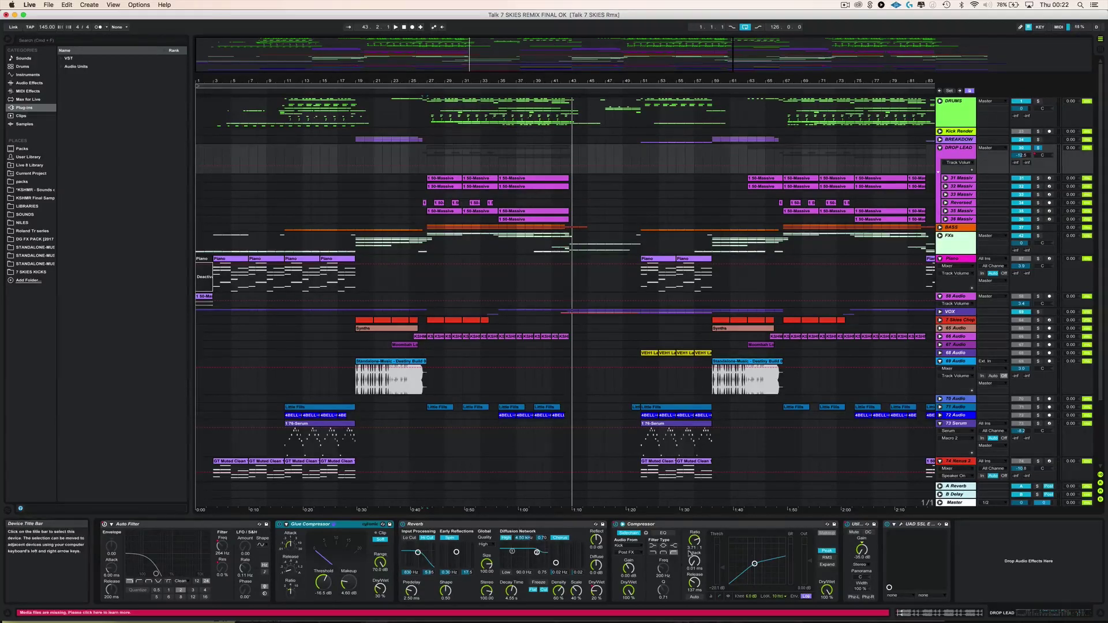
left_click(456, 524)
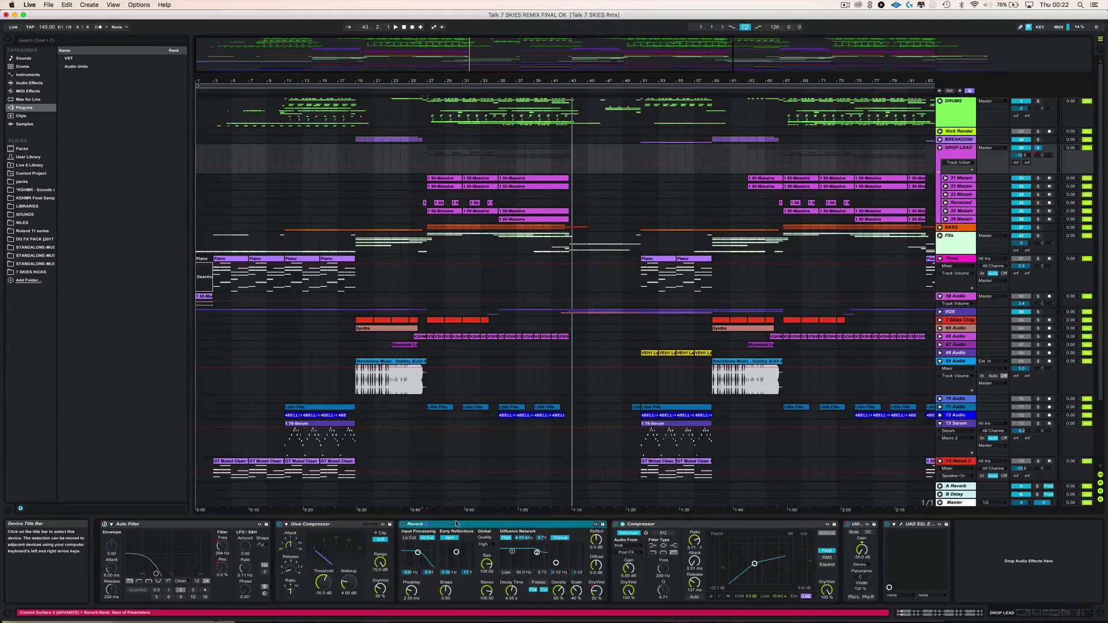
left_click(665, 525)
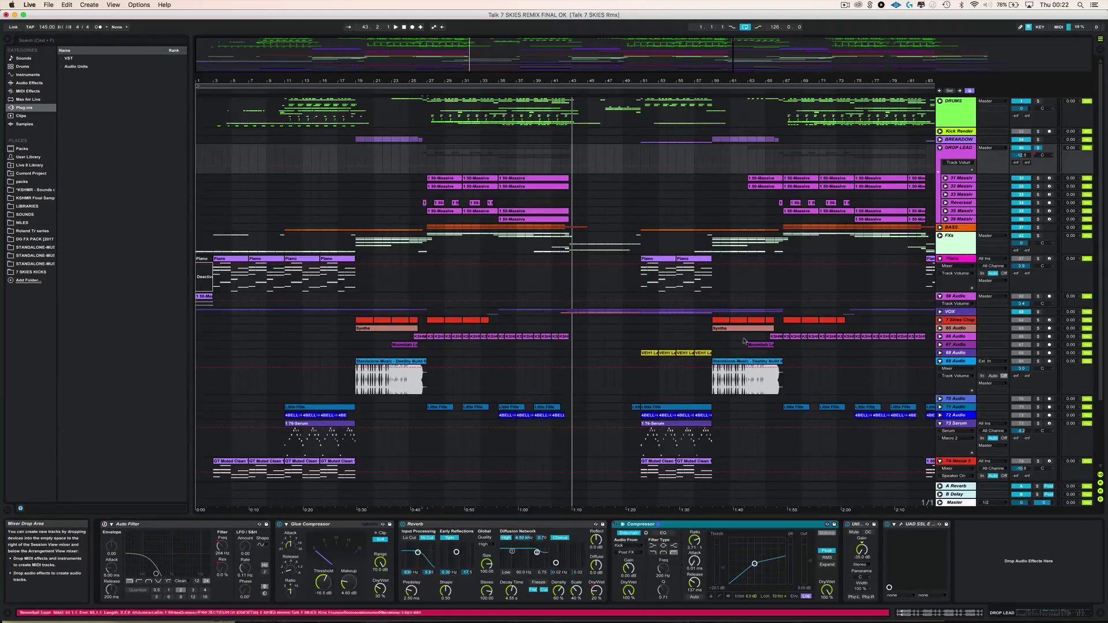
Step: Solo the DRUMS group along with DROP LEAD and play the drop from bar 27
left_click(1038, 102, "super")
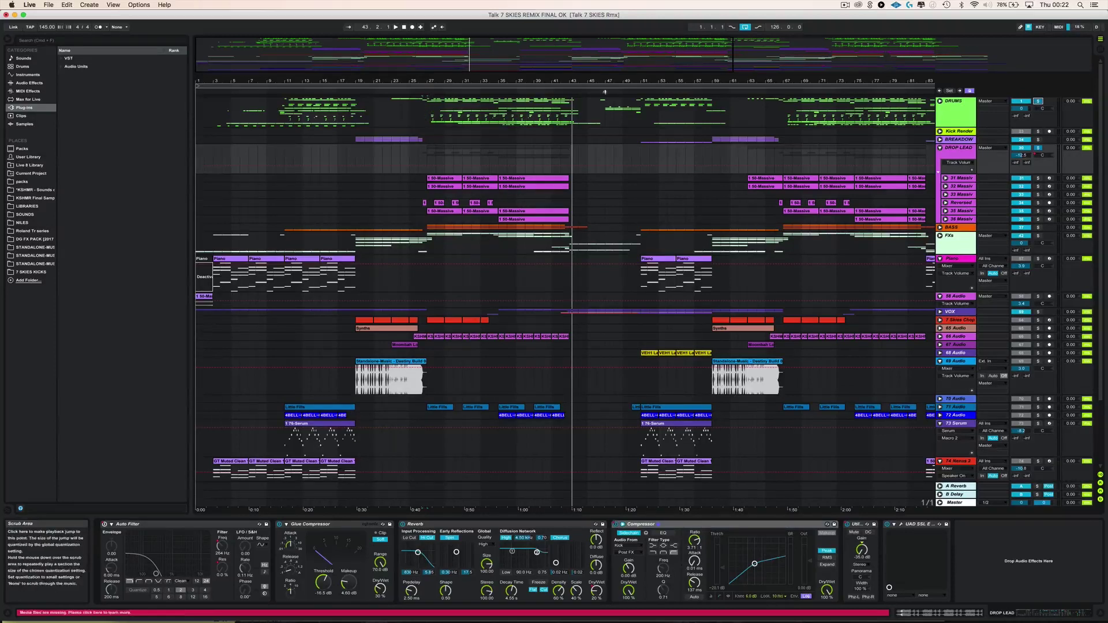
left_click(426, 90)
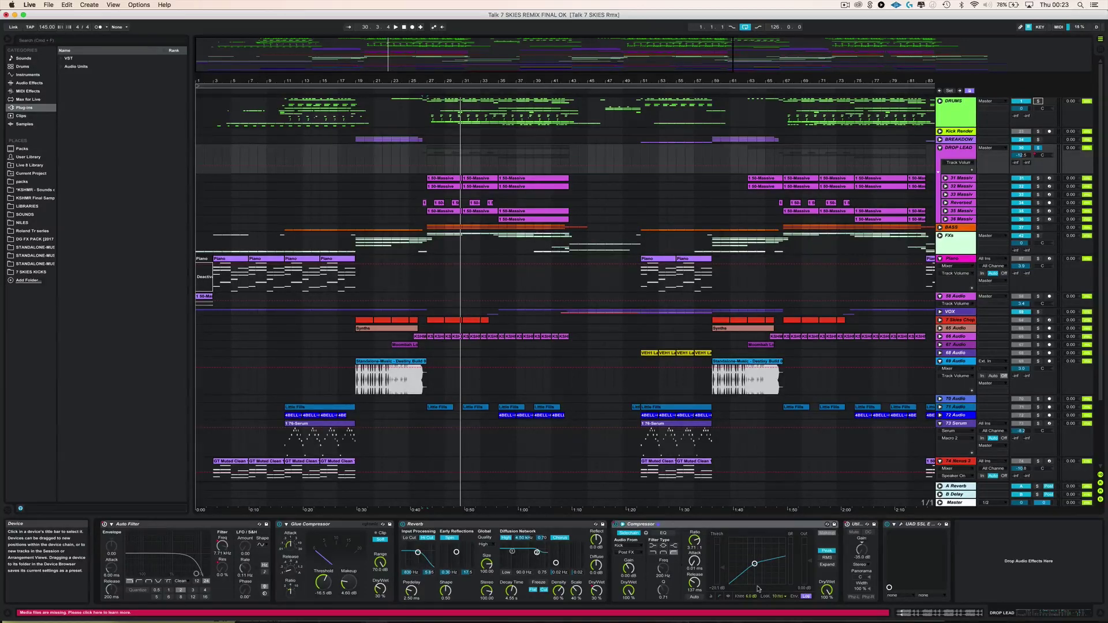
Step: Open the UAD SSL E Channel Strip at the end of the DROP LEAD chain to examine its settings
left_click(915, 524)
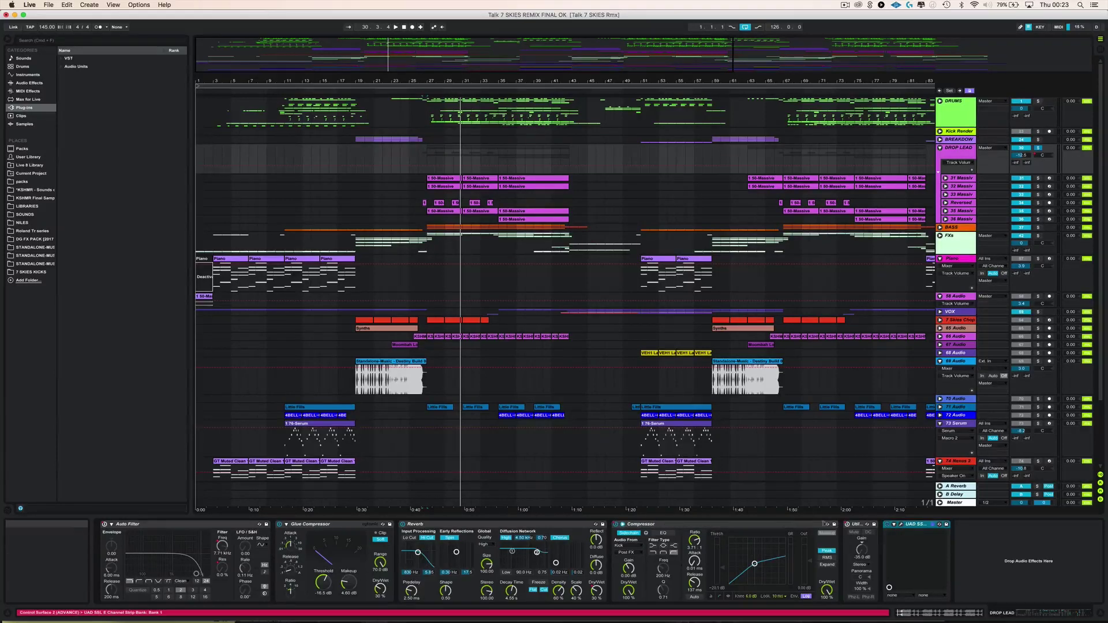
left_click(901, 525)
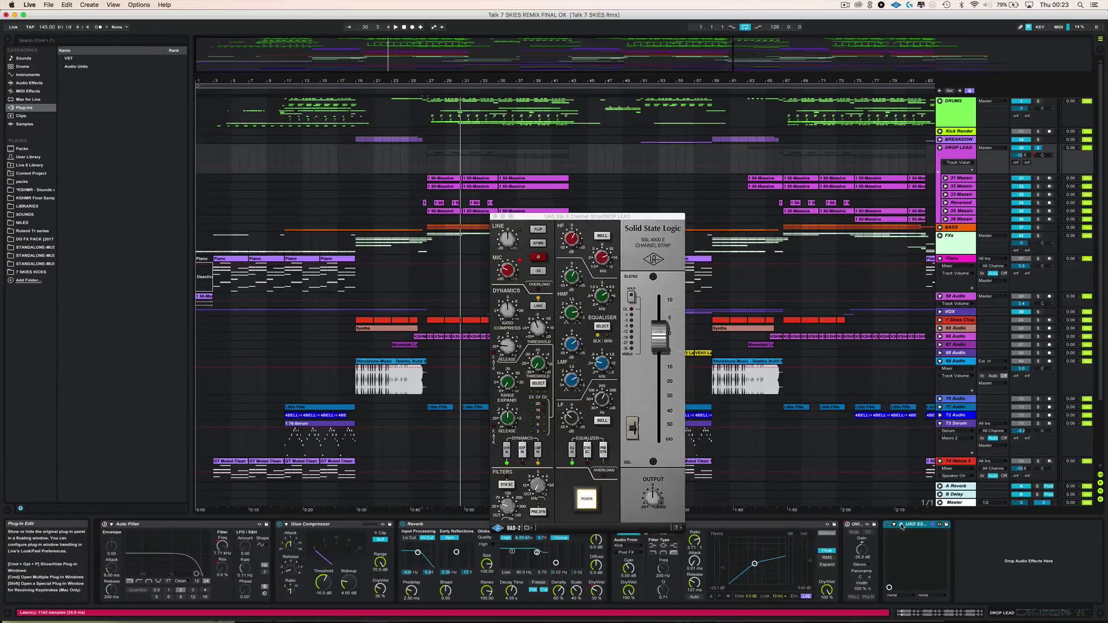
left_click(428, 271)
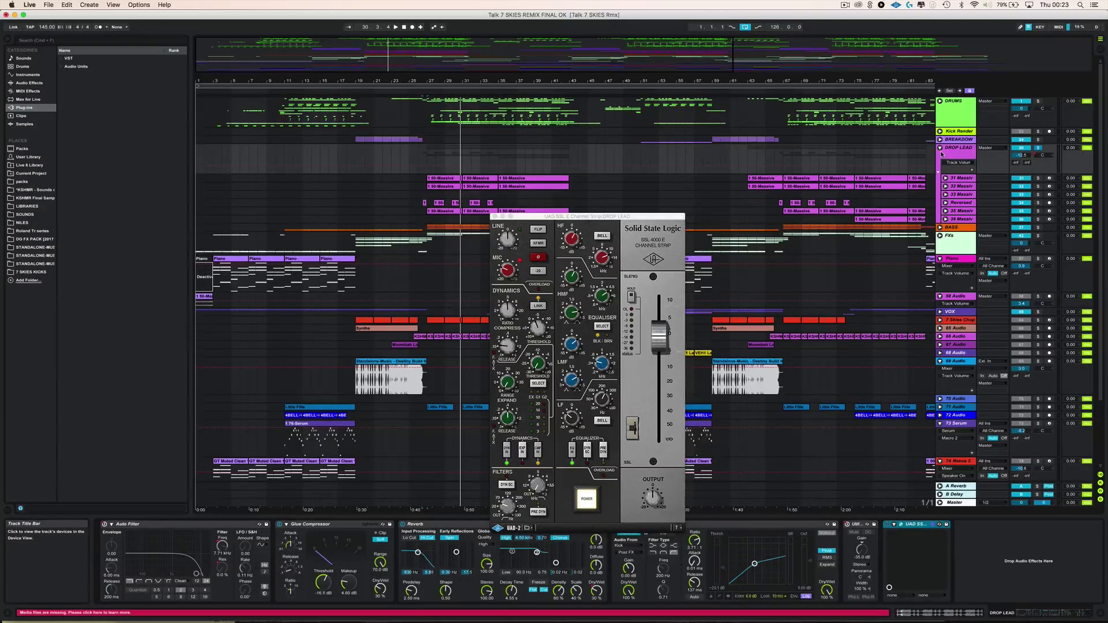
Step: Compare the device chains of the DRUMS, DROP LEAD and BASS groups, ending on DROP LEAD
left_click(963, 115)
left_click(957, 151)
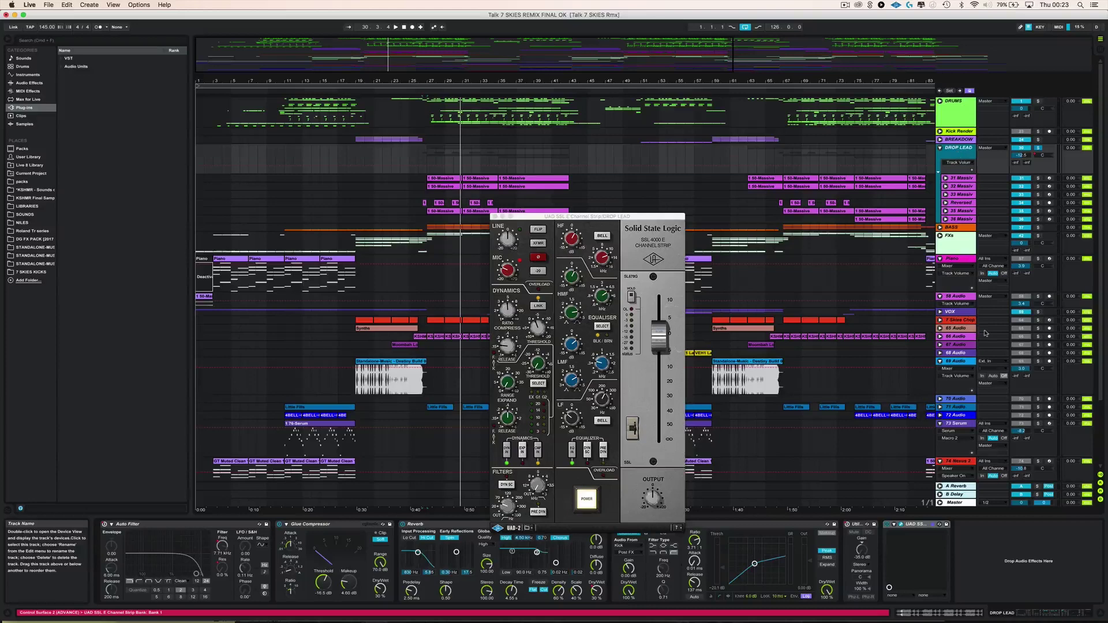
left_click(959, 226)
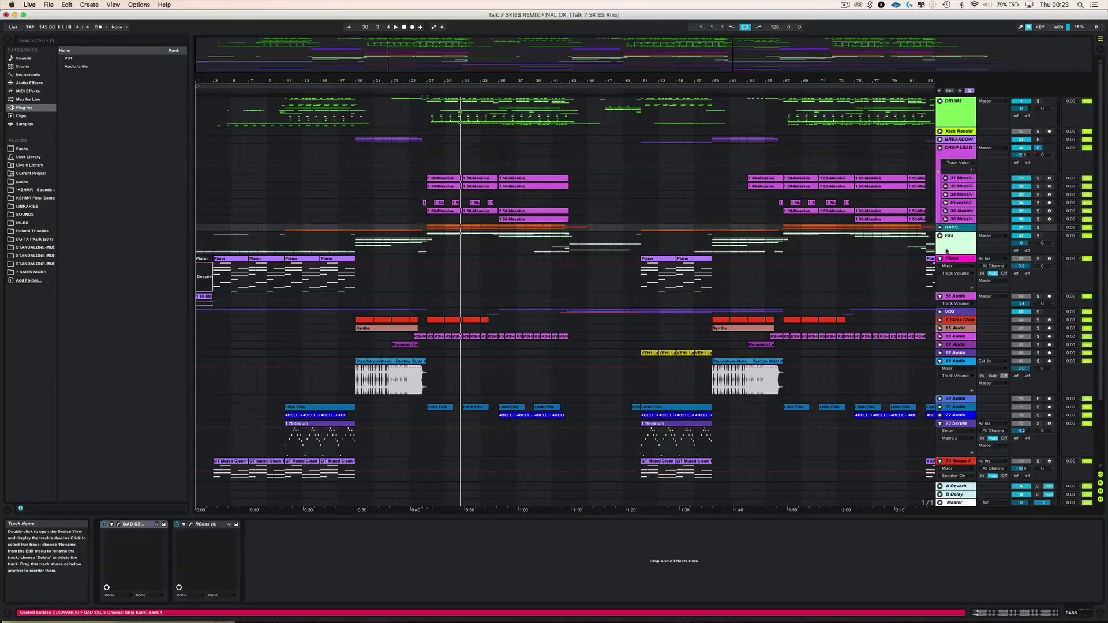
left_click(958, 148)
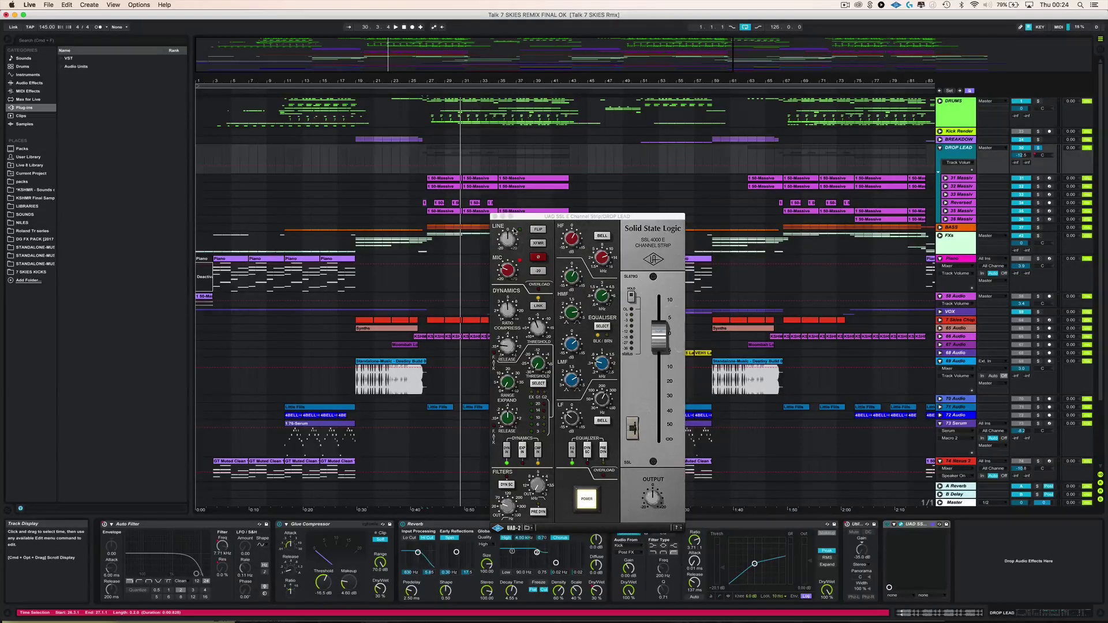
Step: Unfold the 31-Massive track and solo it together with the 32-Massive track inside the DROP LEAD group
left_click(961, 177)
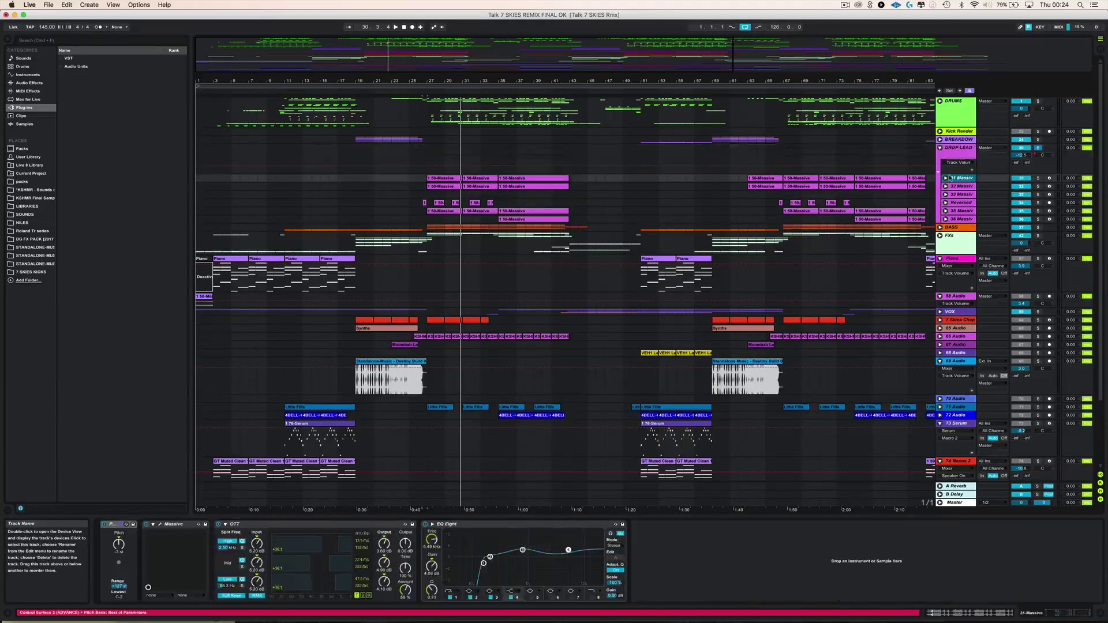
left_click(945, 178)
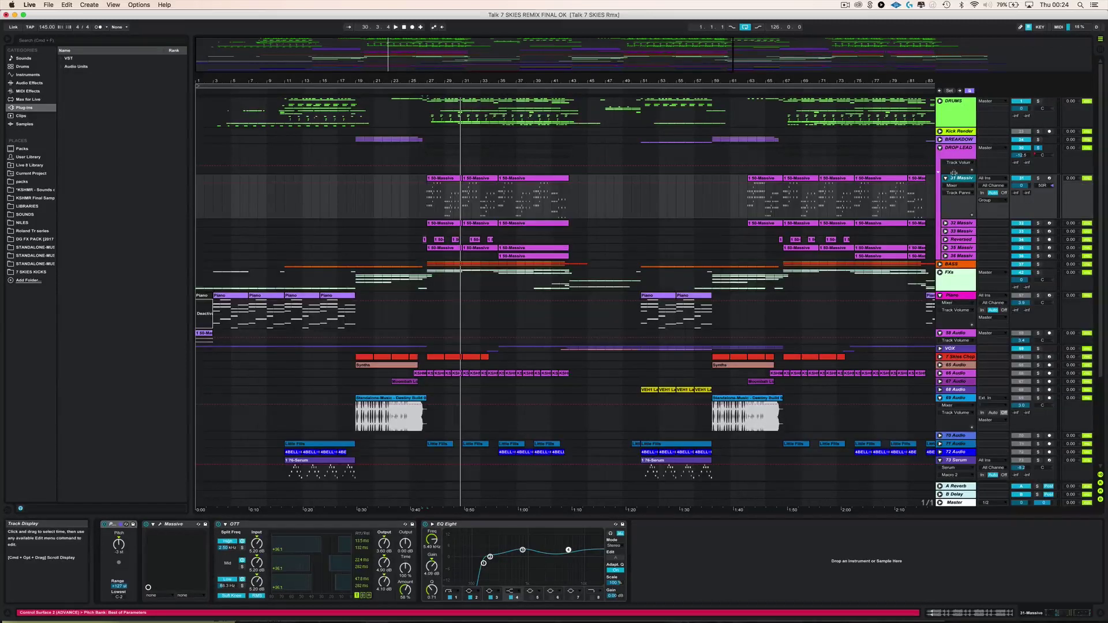
left_click(1036, 179)
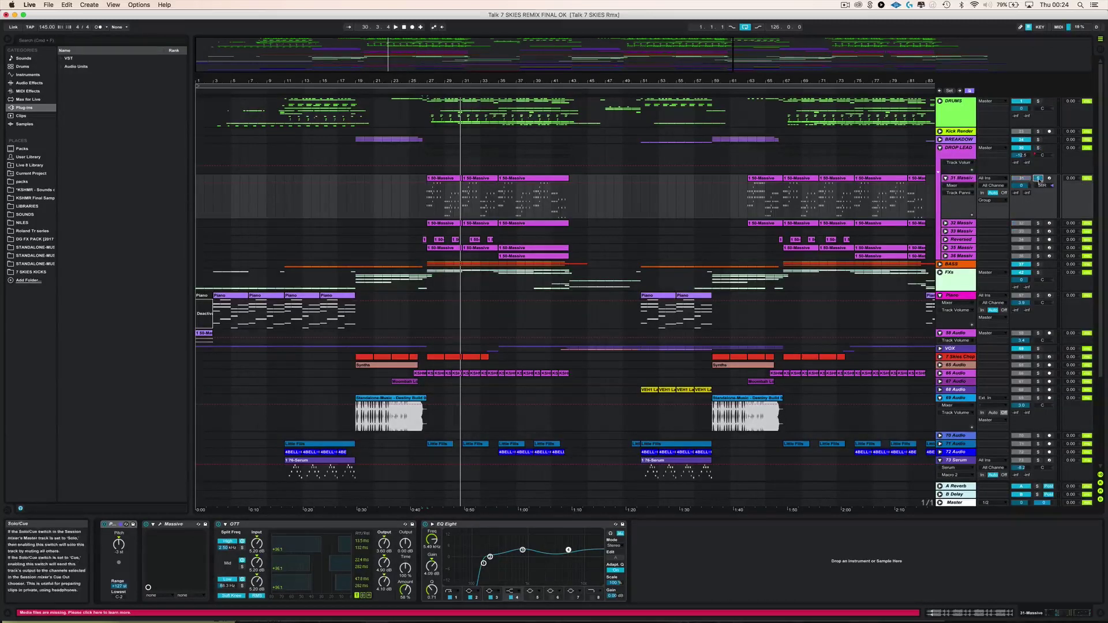
left_click(973, 224)
left_click(1037, 223)
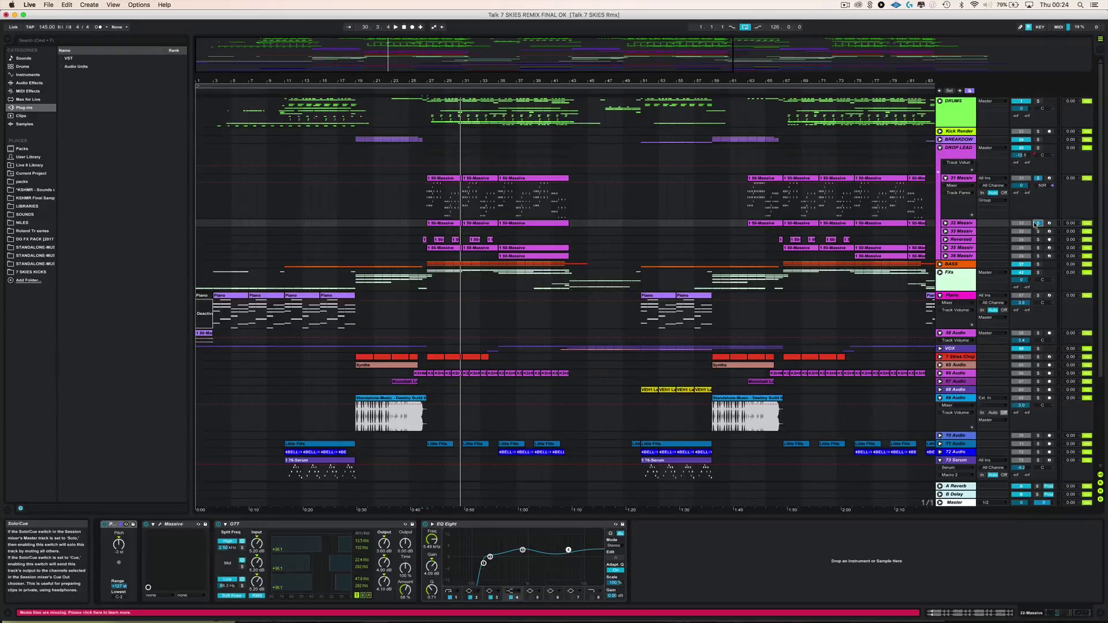
Step: Open the Massive synth on the 31-Massive track, examine its LD LIFE [7 SKIES] preset, and close it again
left_click(963, 224)
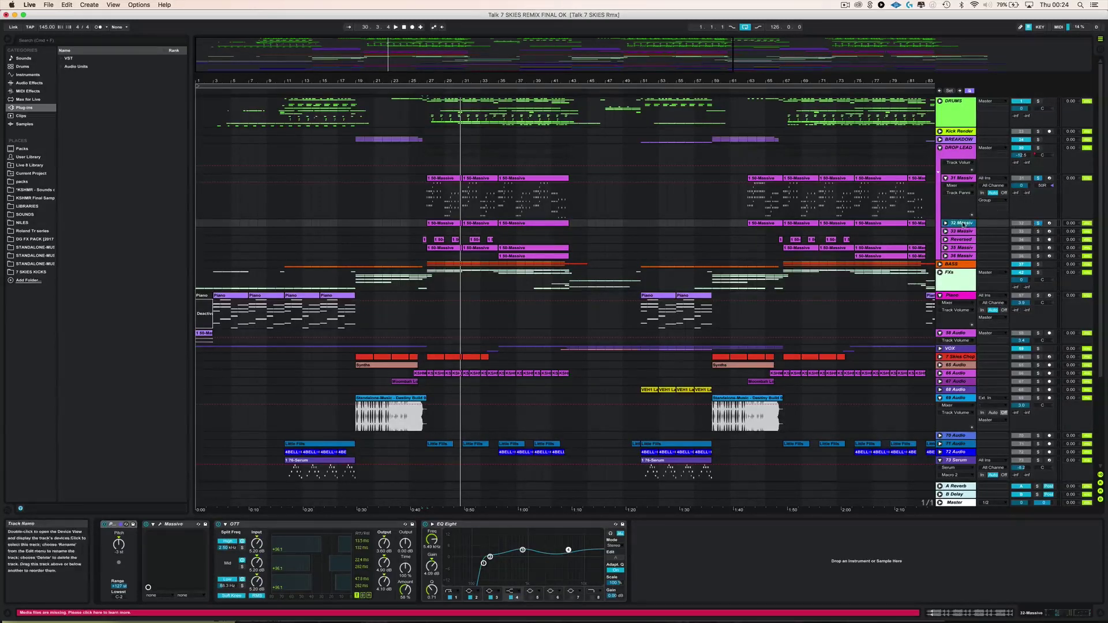
key("Up")
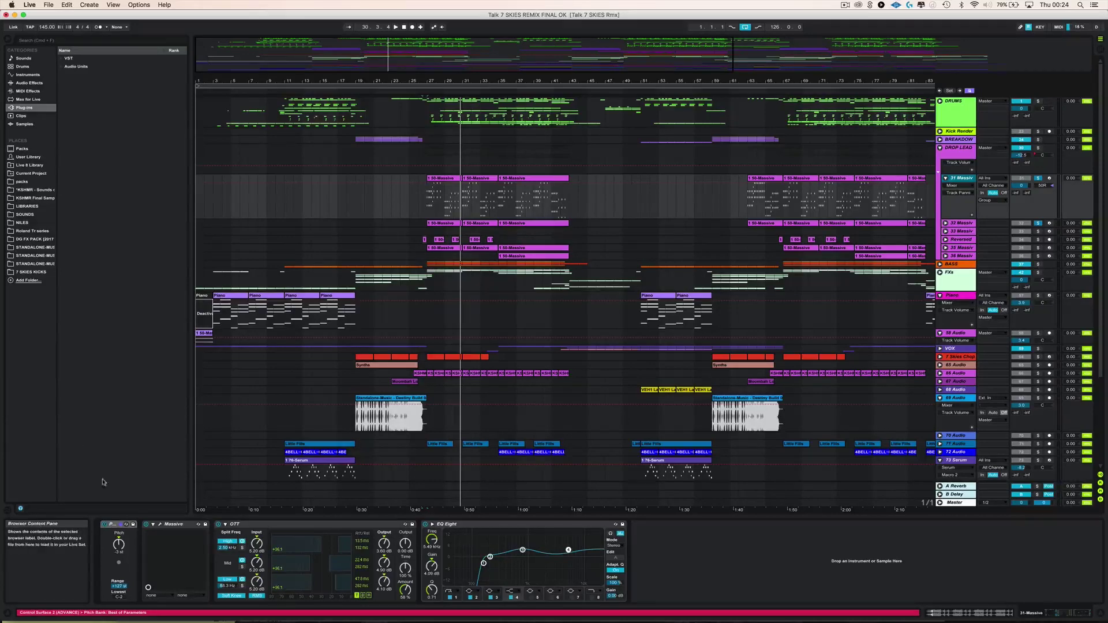
left_click(160, 524)
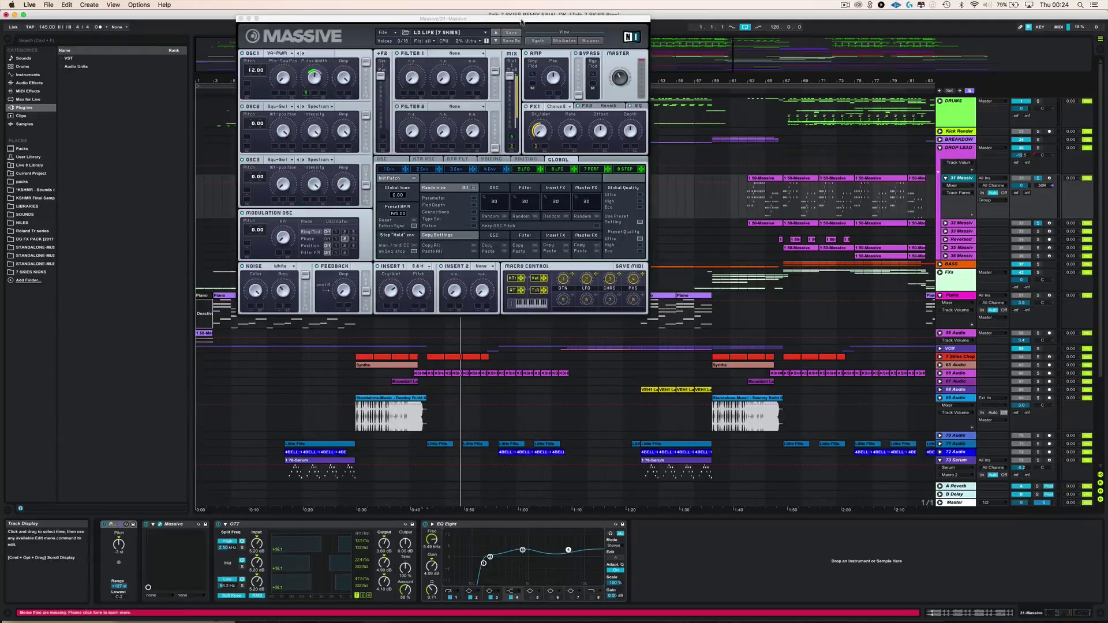
left_click_drag(261, 17, 355, 217)
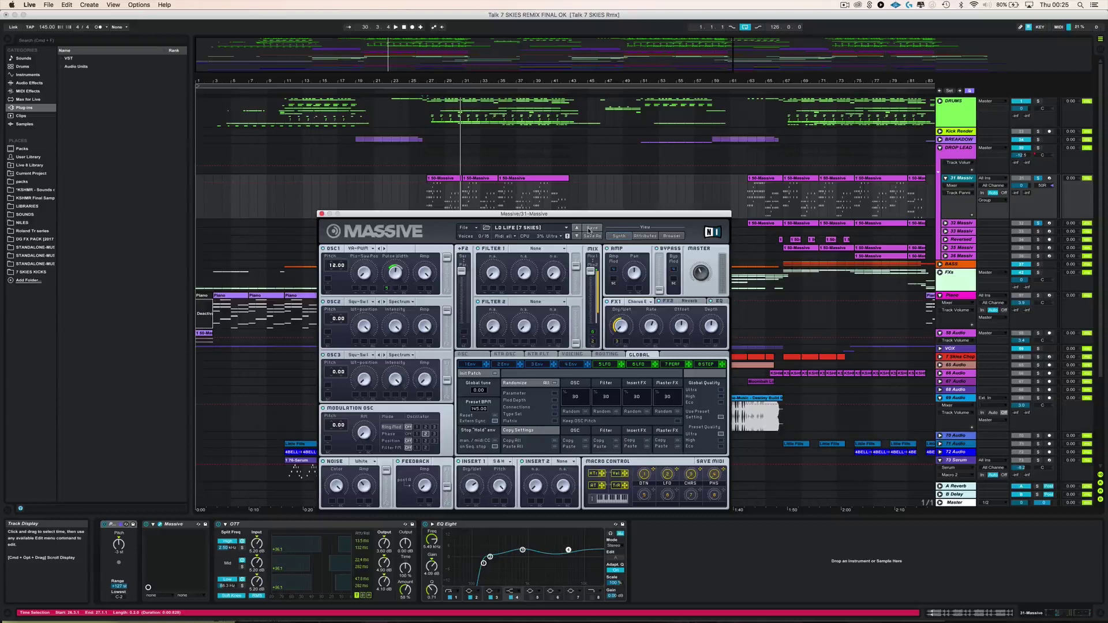
left_click_drag(321, 214, 369, 193)
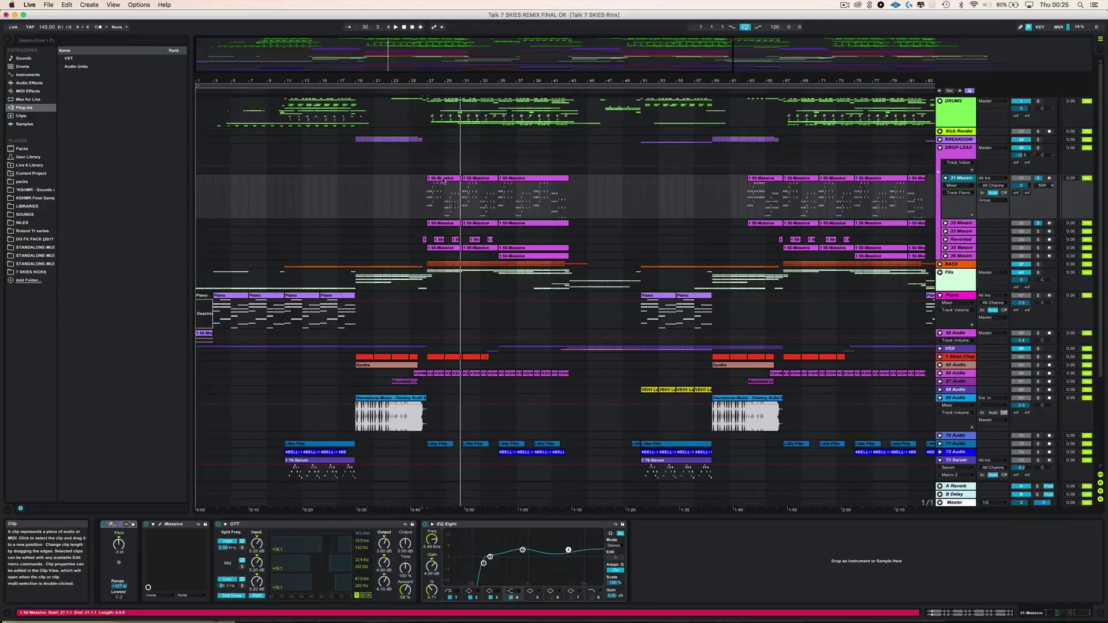
Step: Play the two soloed Massive layers from bar 27, unfold the 32-Massive track and reduce the 31-Massive track's height
key("space")
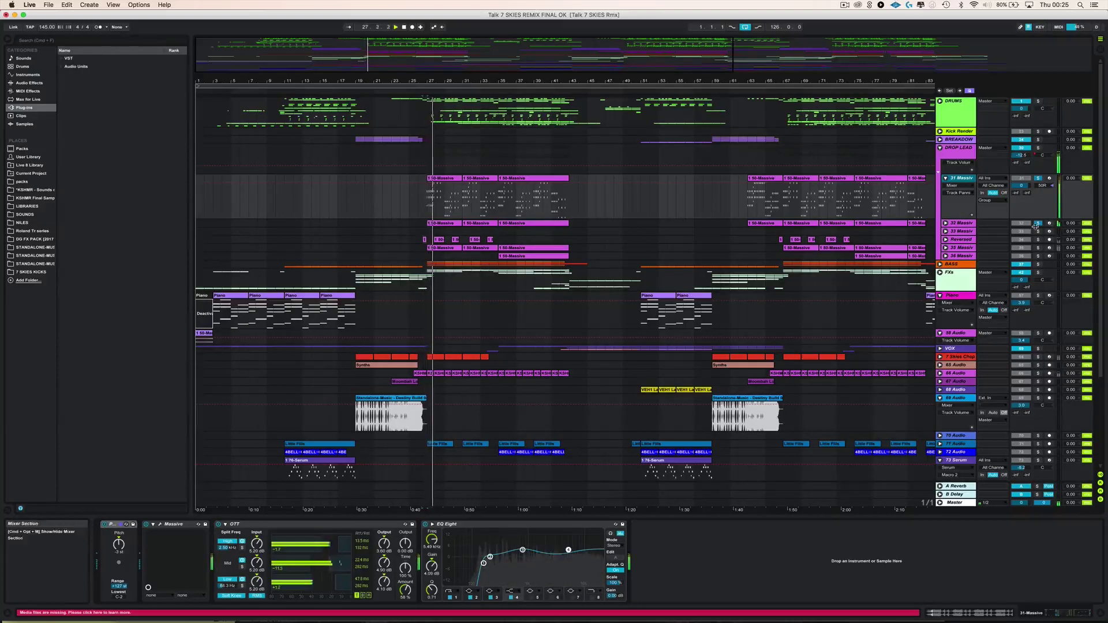
left_click(945, 224)
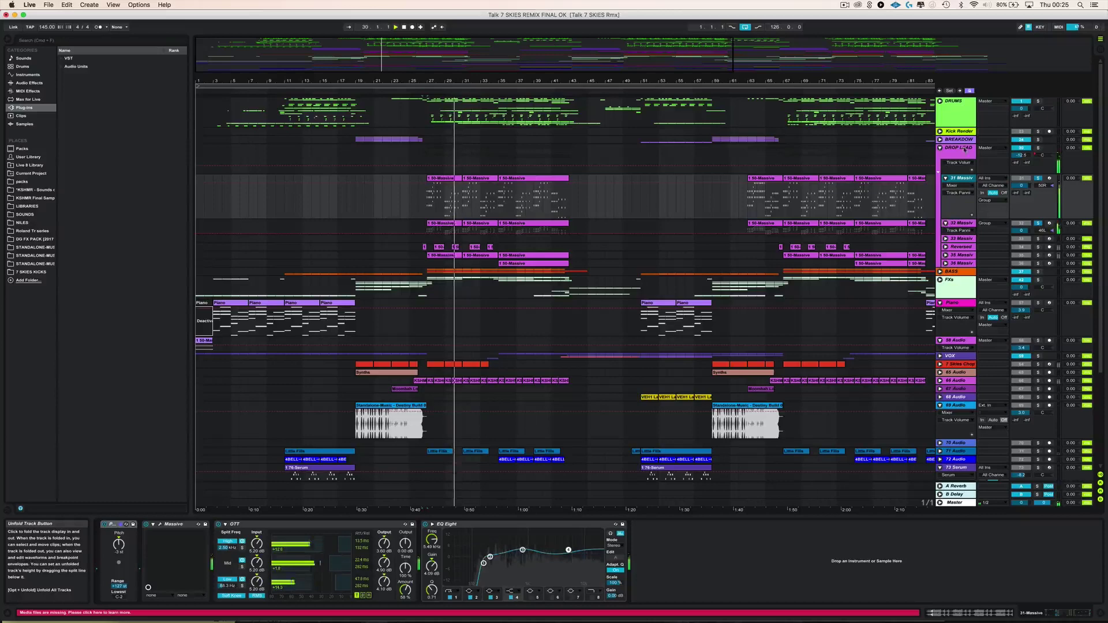
key("space")
left_click_drag(956, 220, 955, 189)
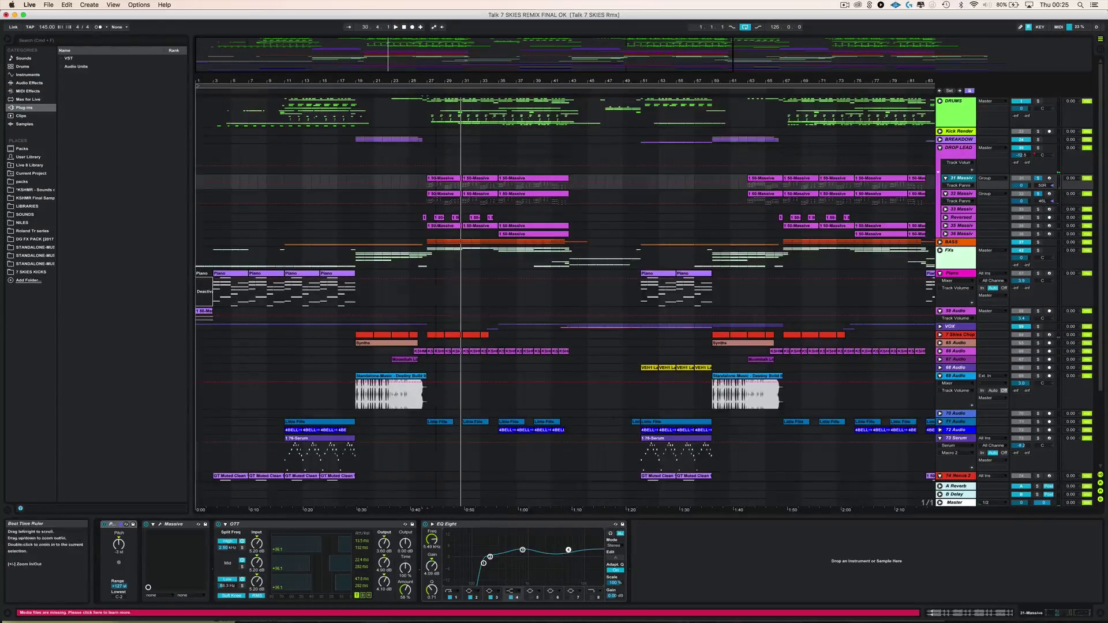
Step: Unfold and solo the Reversed Rendered track, and play it with the Massive layers from just before bar 27
left_click_drag(439, 81, 413, 129)
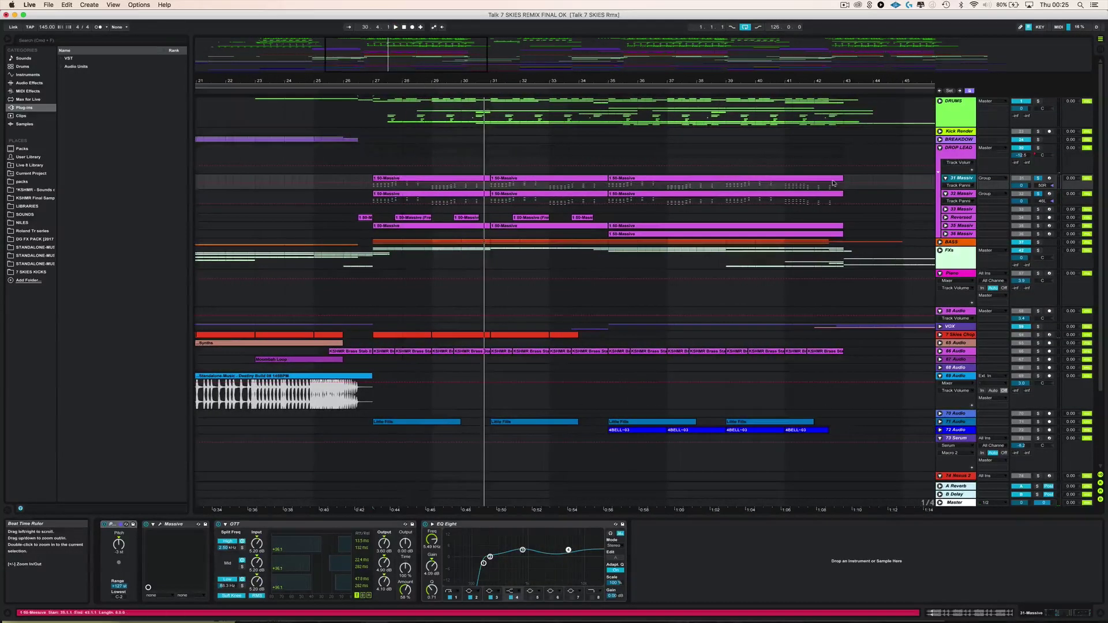
left_click(966, 220)
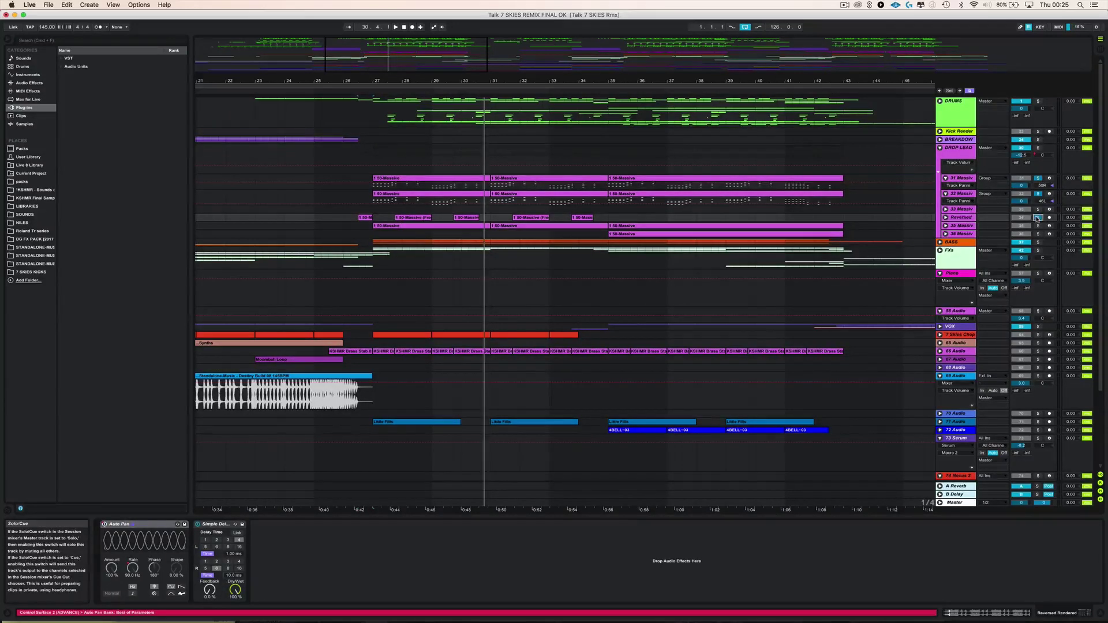
left_click(945, 218)
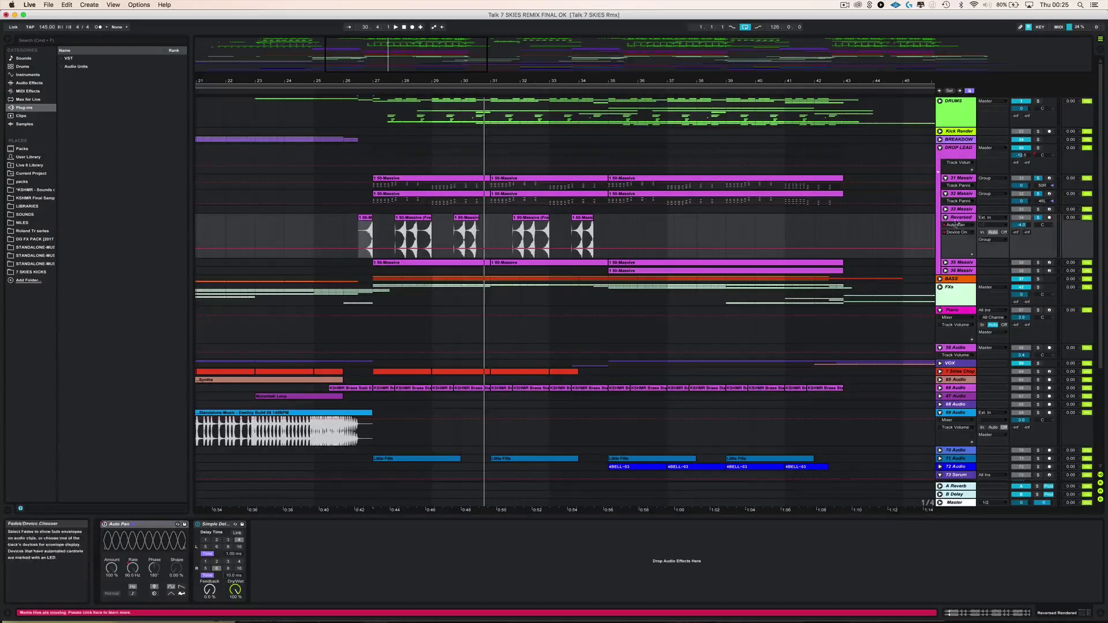
left_click(355, 90)
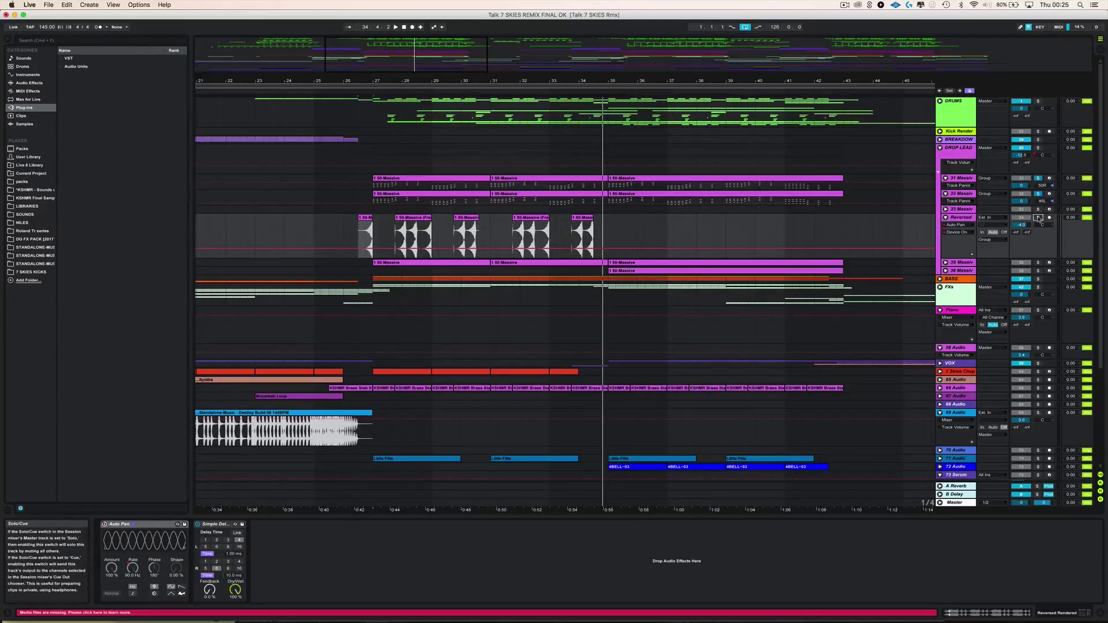
Step: Copy the 31-Massive clip at bar 27 to bar 21 and enlarge the 31-Massive track's height to show its notes
left_click(383, 196)
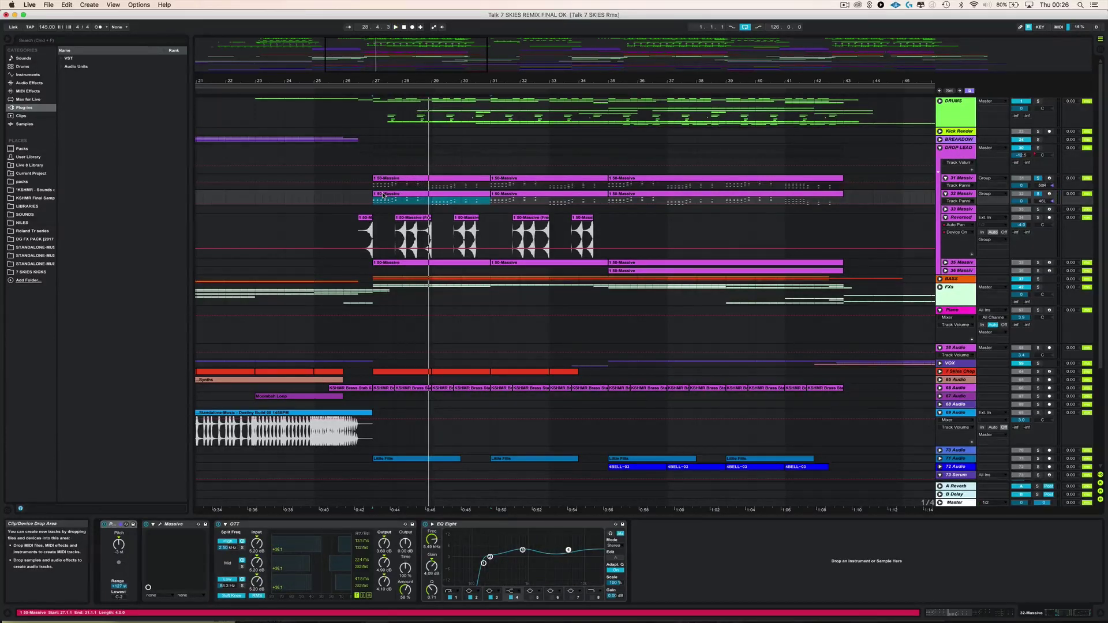
left_click_drag(376, 86, 377, 84)
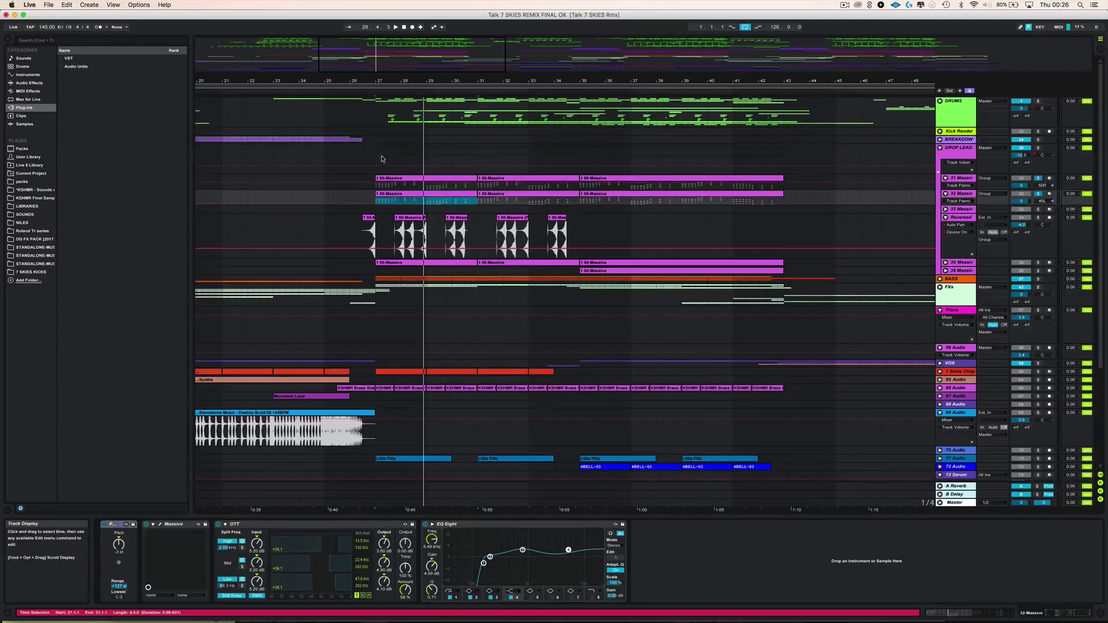
left_click_drag(344, 81, 505, 99)
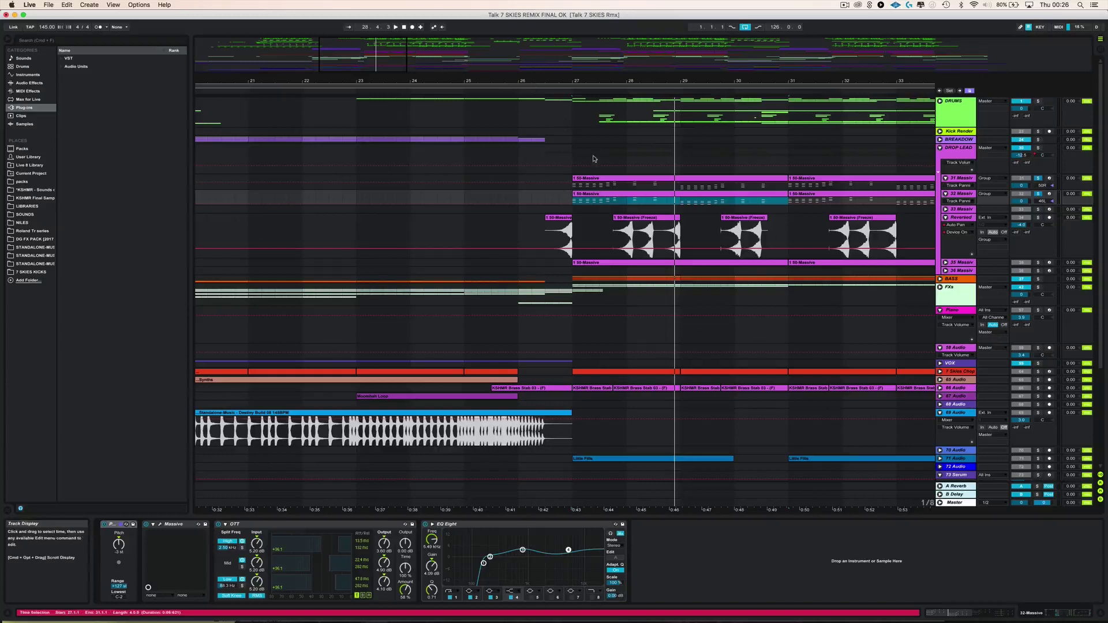
left_click(579, 187)
left_click(590, 179)
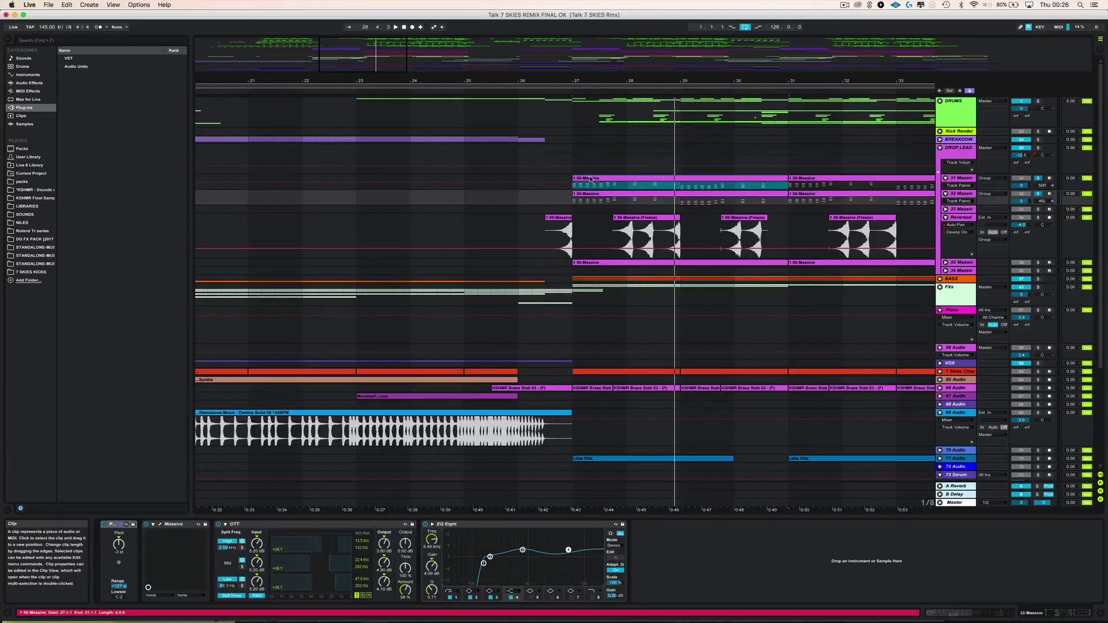
left_click_drag(591, 180, 300, 185)
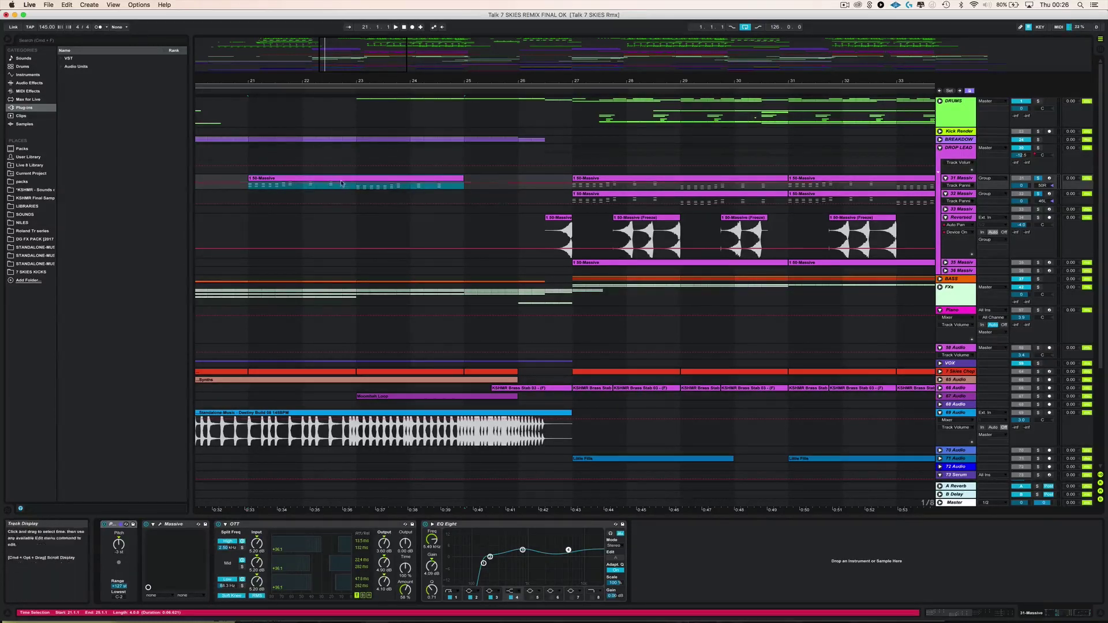
left_click_drag(956, 190, 957, 228)
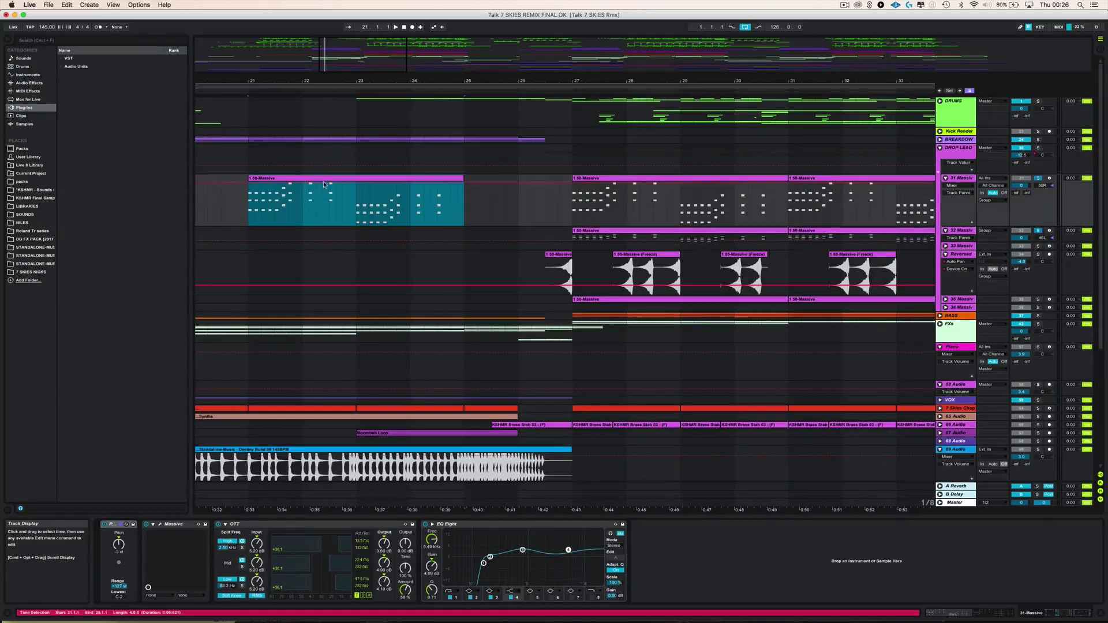
Step: Play the soloed 31-Massive track's copied clip from bar 21
left_click(278, 178)
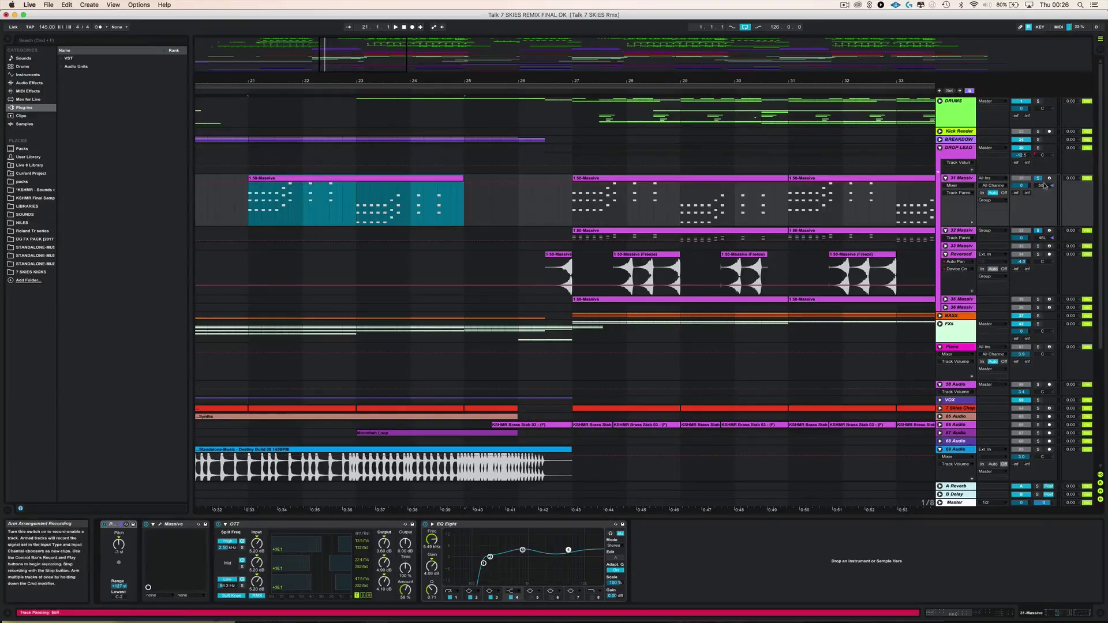
key("space")
key("space")
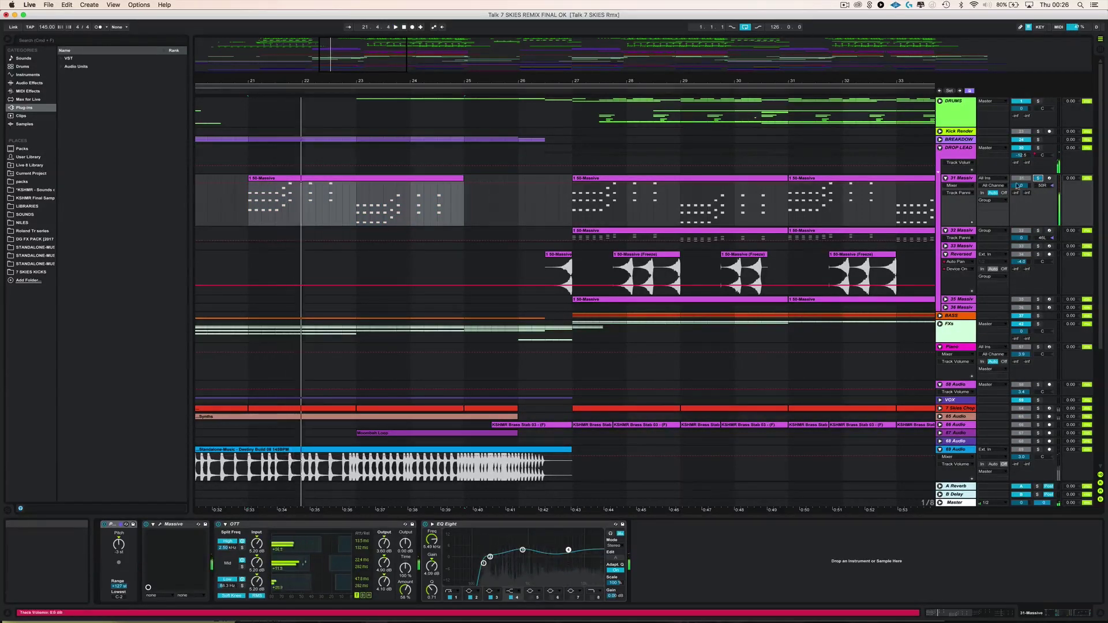
Step: Open the notes of the 31-Massive clip at bar 21, stop playback, and reverse all its notes
double_click(383, 178)
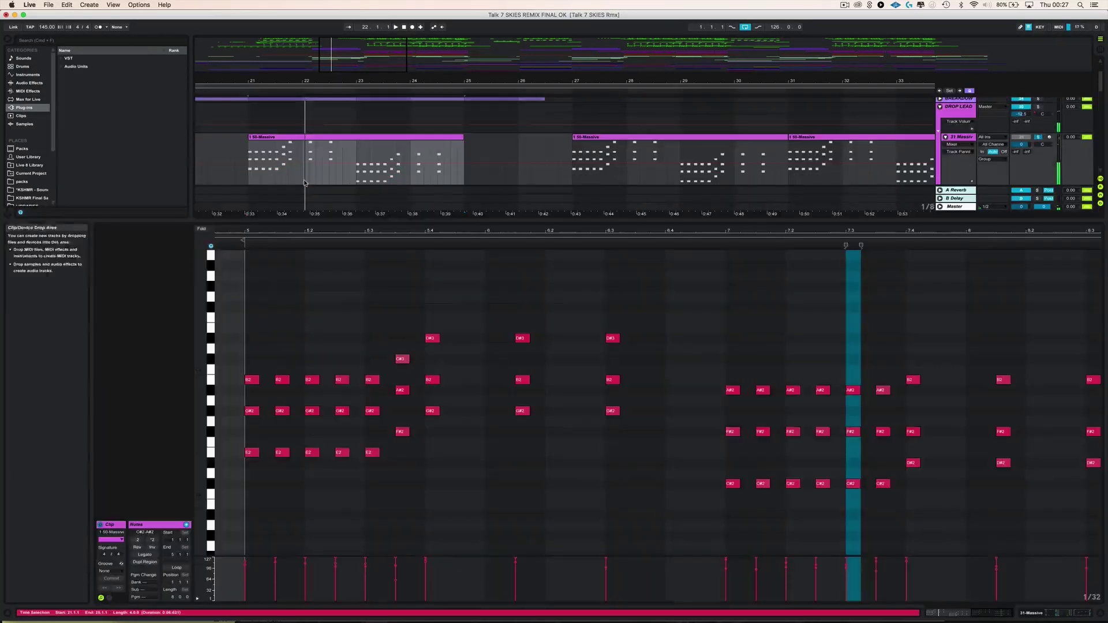
left_click(355, 323)
key("space")
key("super+a")
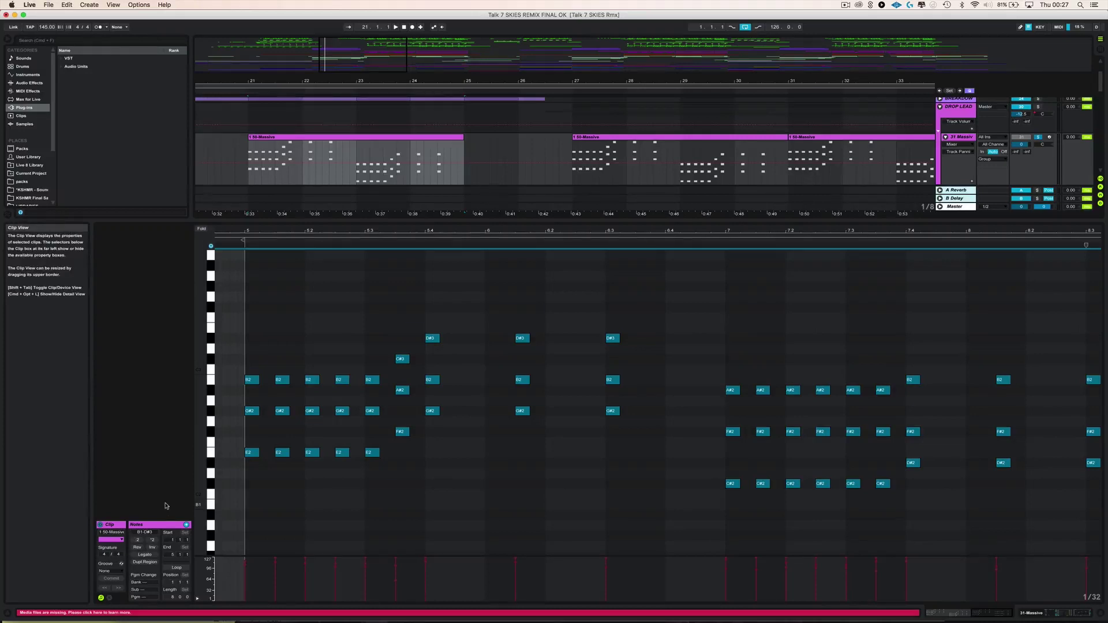
left_click(137, 547)
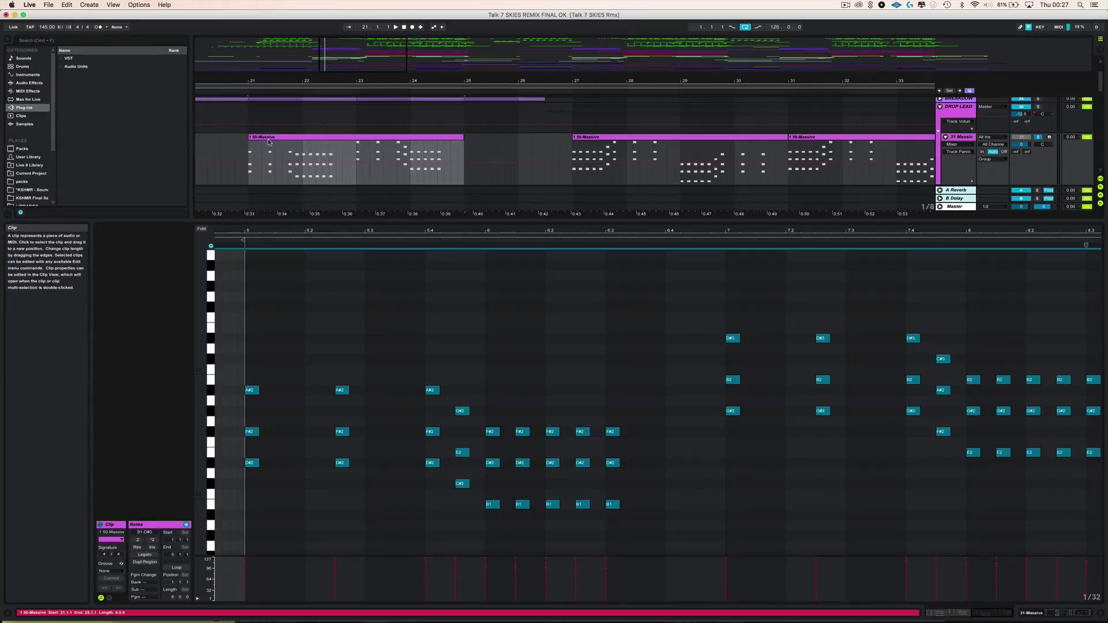
Step: Play the note-reversed clip at bar 21, close its note editor, and delete the clip from the 31-Massive track
key("space")
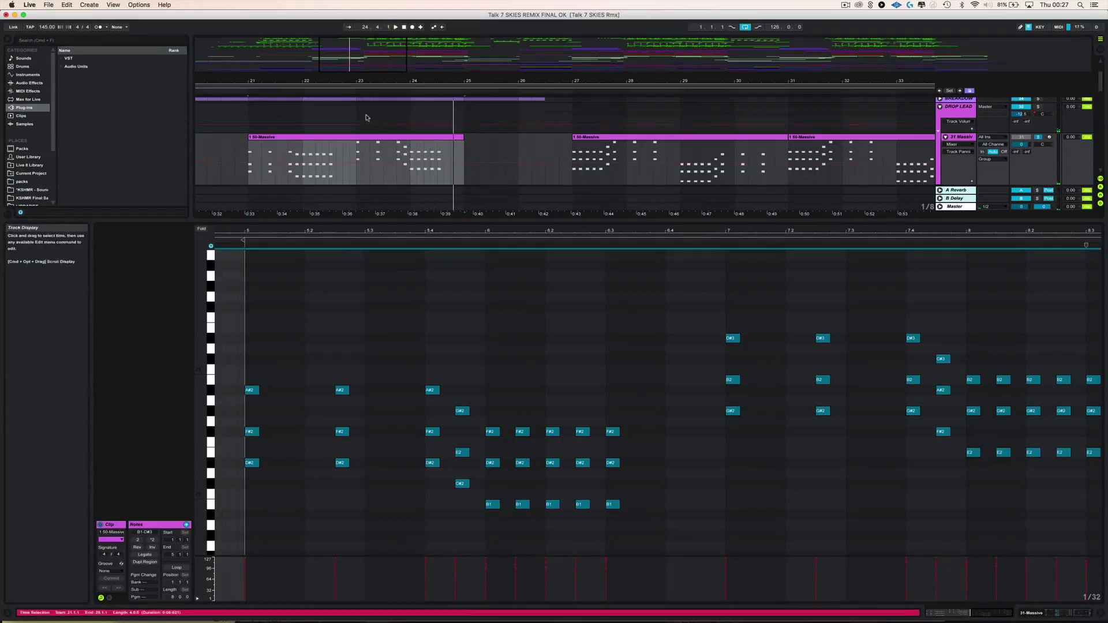
left_click(373, 137)
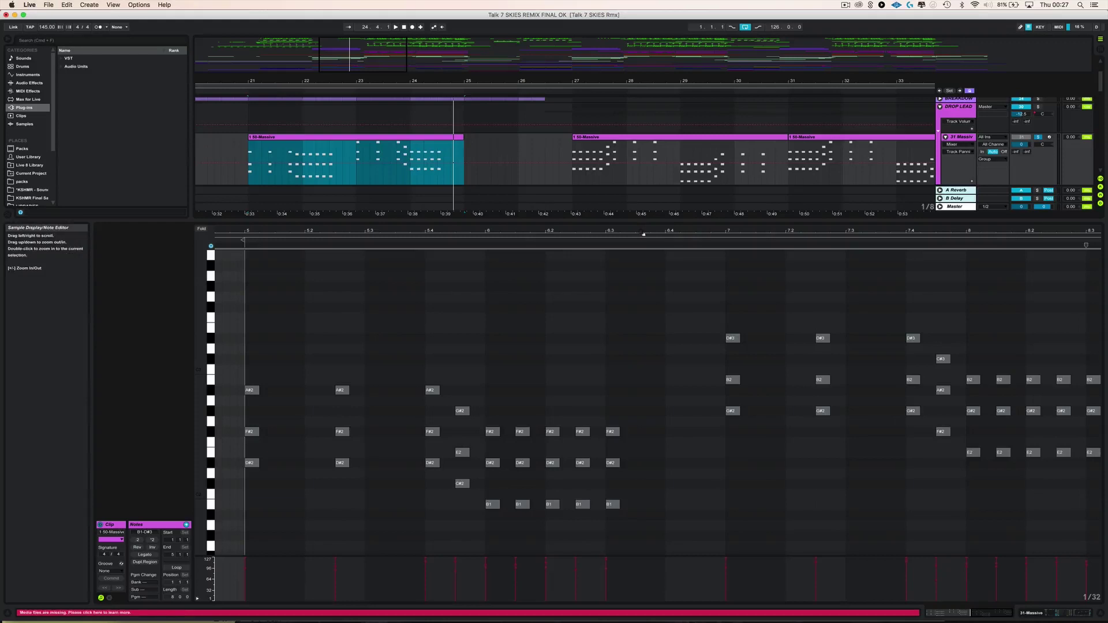
left_click(1100, 616)
key("Delete")
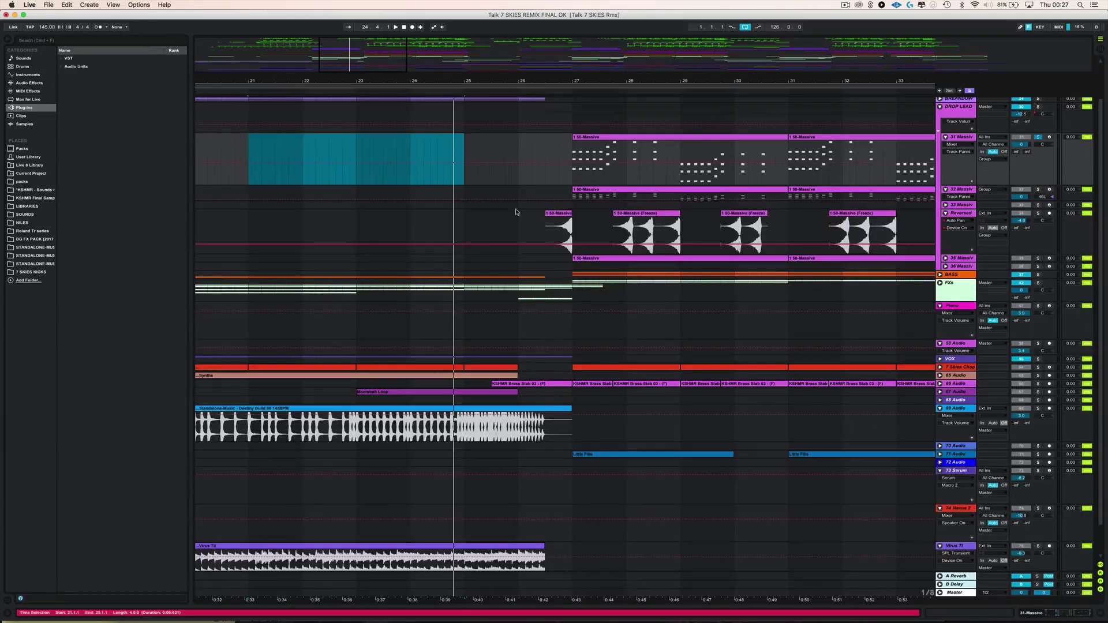
Step: Copy the reversed audio clip before bar 27 to span bars 21.1.1 to 26.2.1, turn off its reversal, and play it soloed
left_click_drag(559, 213, 532, 225)
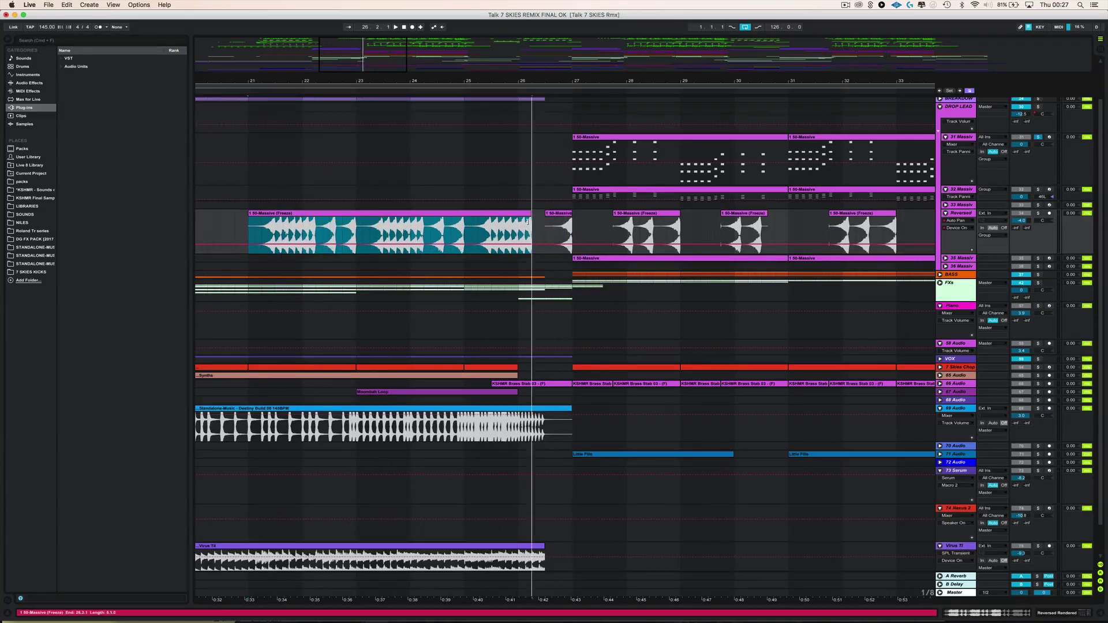
double_click(305, 223)
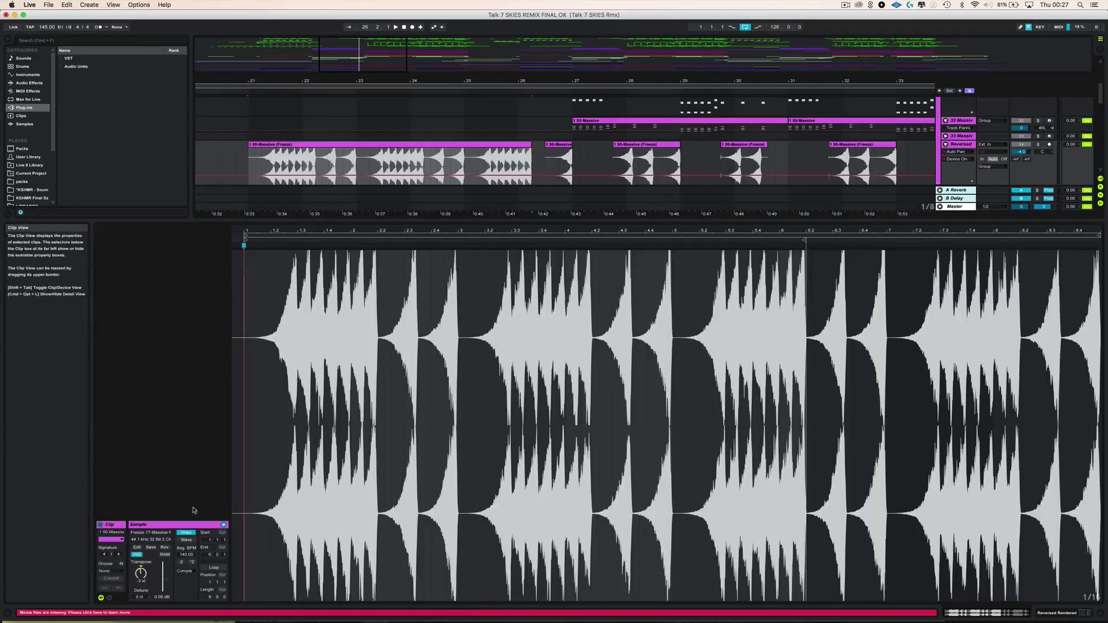
left_click(164, 547)
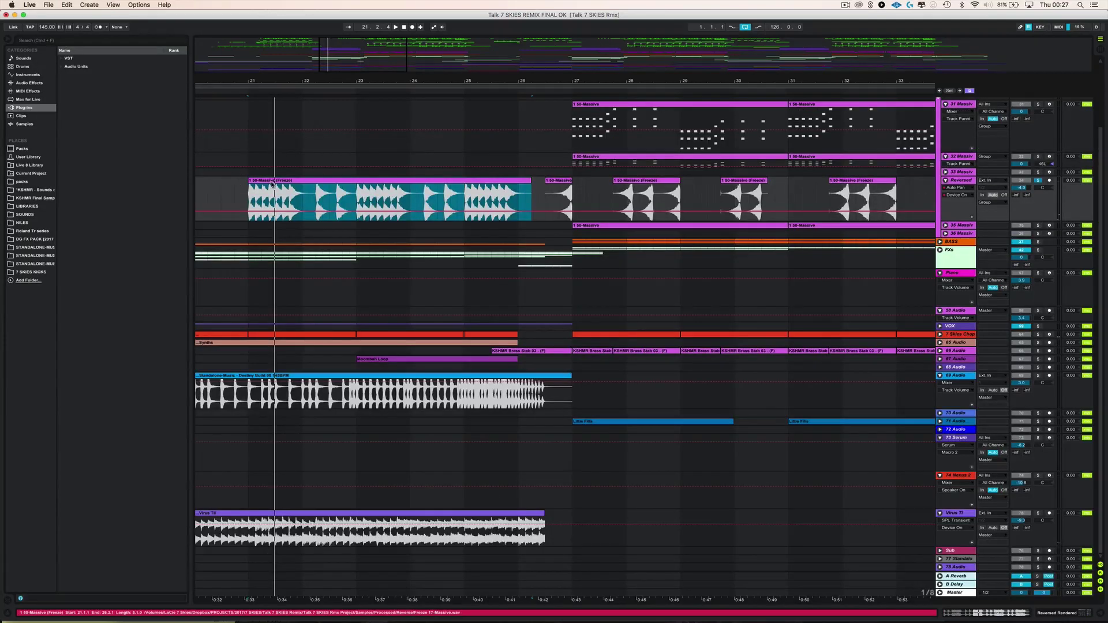
key("space")
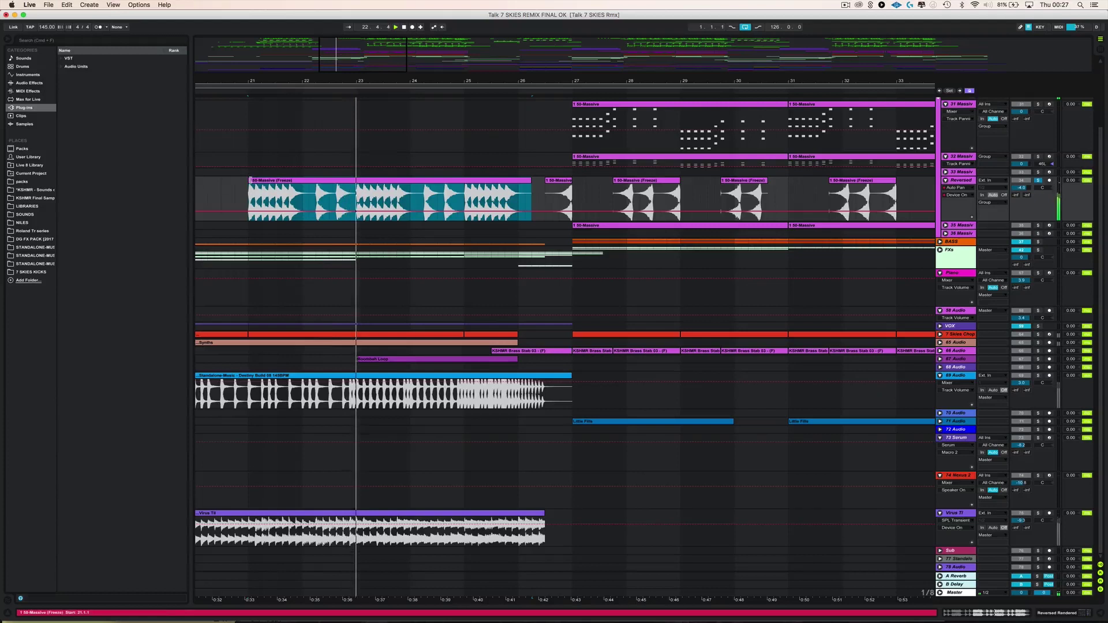
Step: Extend the audio clip's start back to bar 20.2.1, reverse its sample again, and close the sample view
left_click_drag(249, 182, 211, 180)
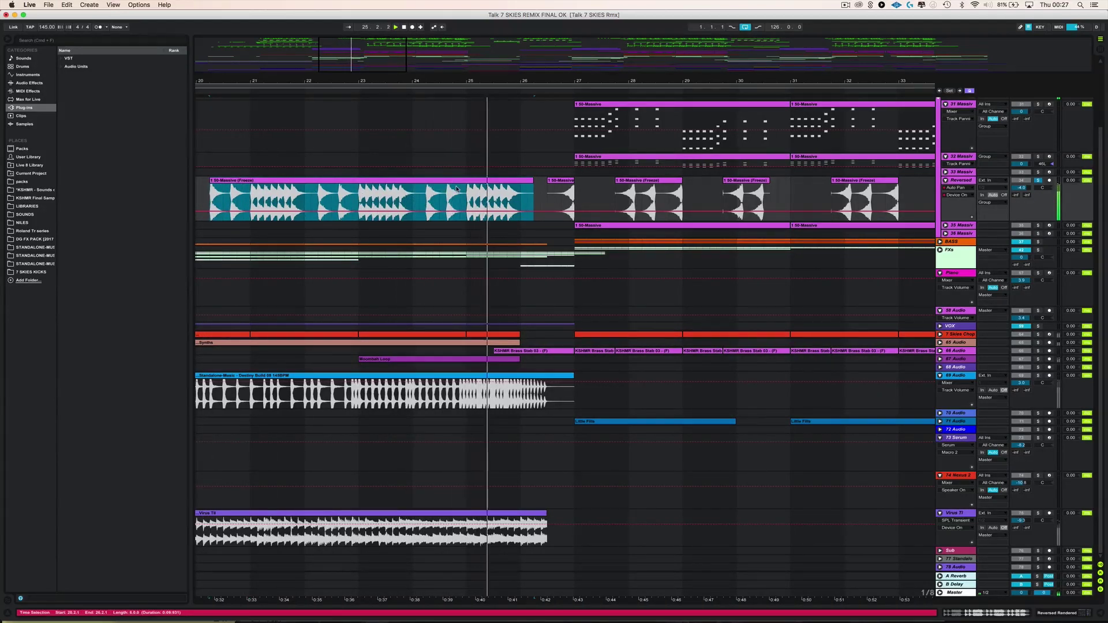
double_click(375, 181)
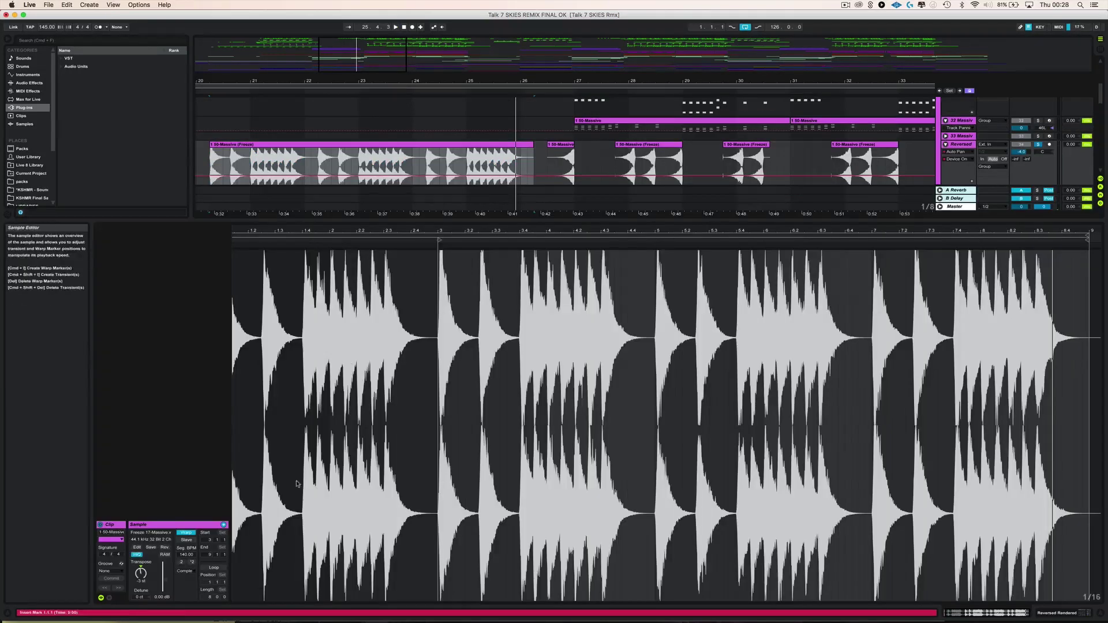
left_click(165, 547)
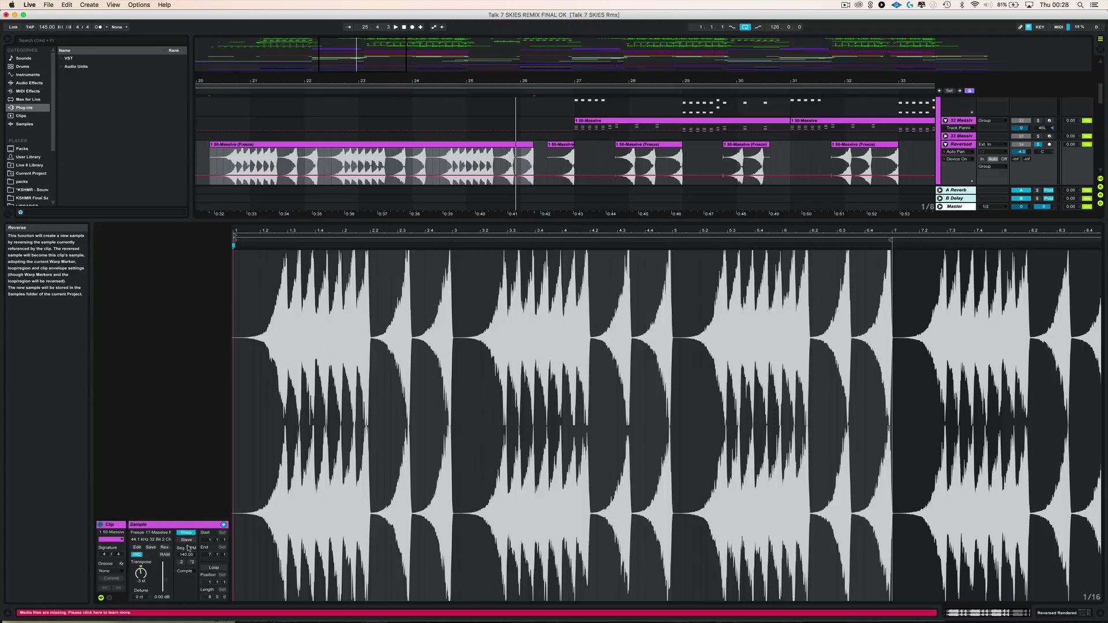
left_click(1099, 613)
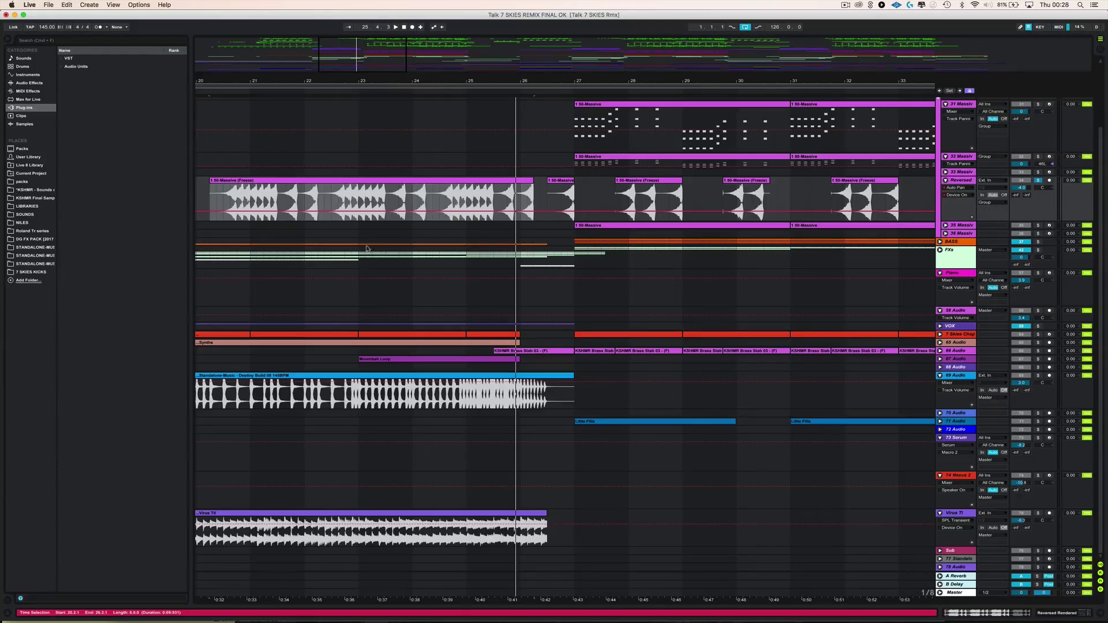
Step: Play the reversed audio clip from bar 20.2.1, stop, and delete it from the Reversed Rendered track
left_click(245, 181)
key("space")
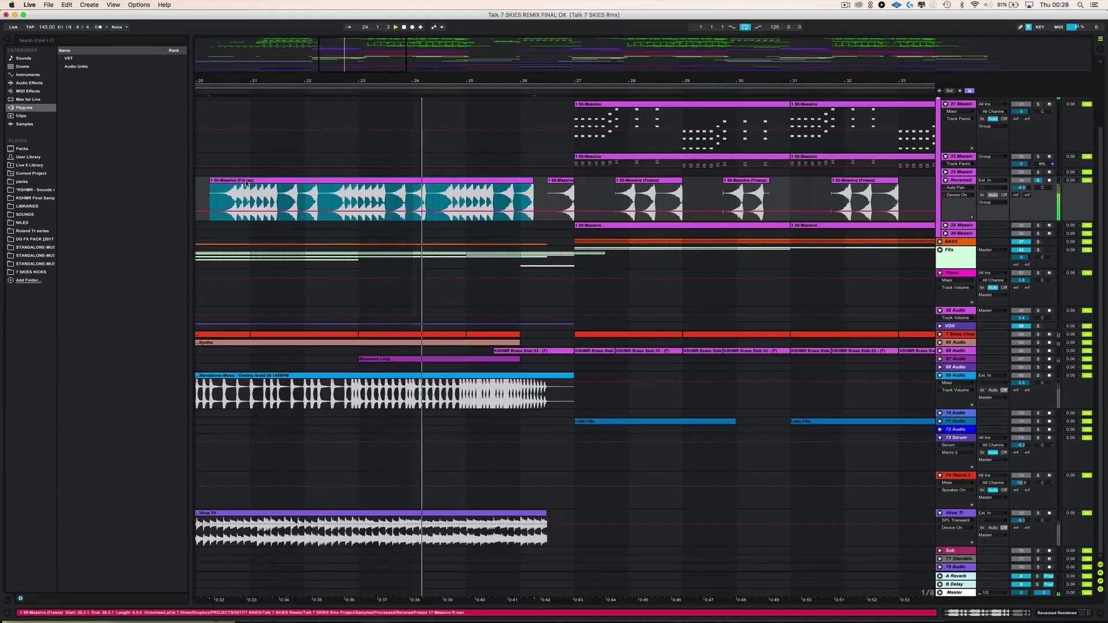
left_click(390, 182)
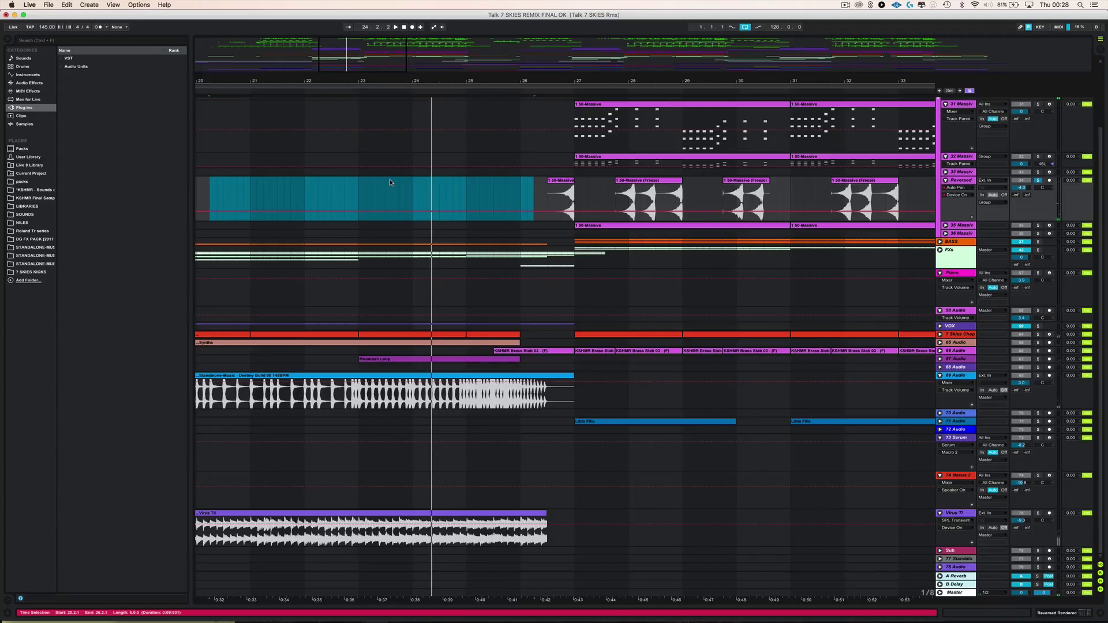
Step: Pan the 31-Massive track to the right and play it soloed with the 32-Massive and Reversed Rendered tracks from just before bar 27
left_click(557, 184)
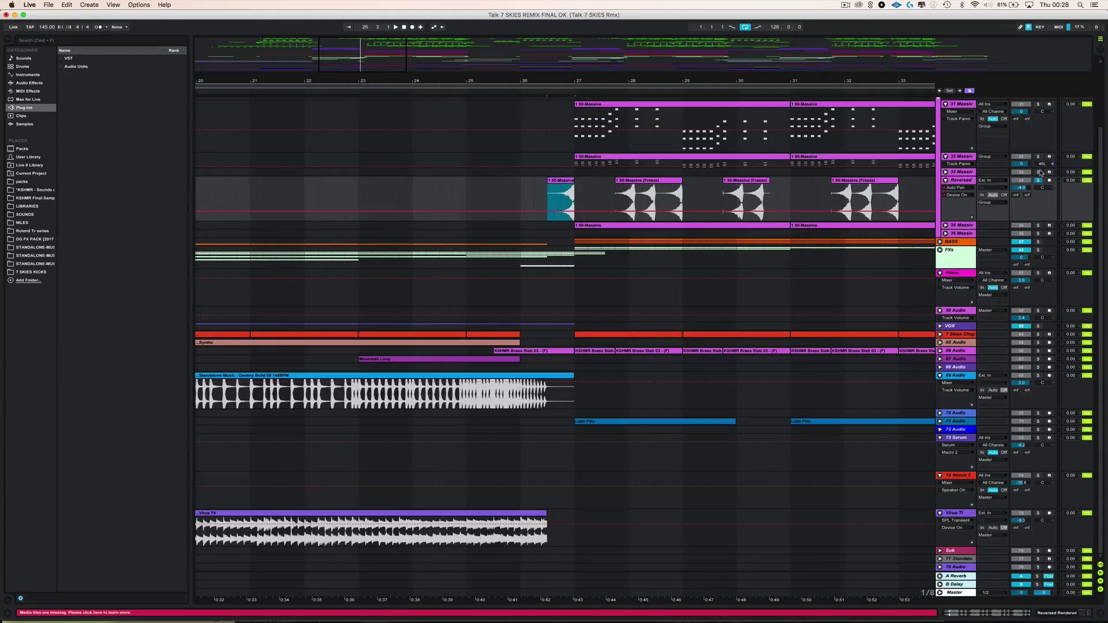
left_click_drag(1042, 111, 1042, 113)
left_click_drag(1042, 112, 1041, 114)
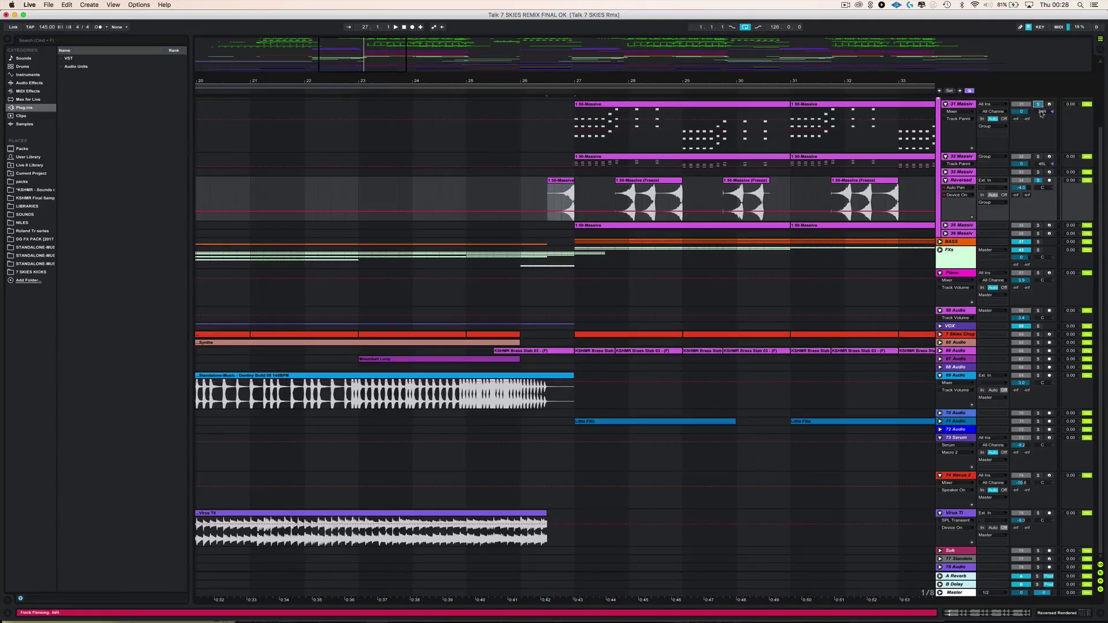
left_click(1038, 156)
key("space")
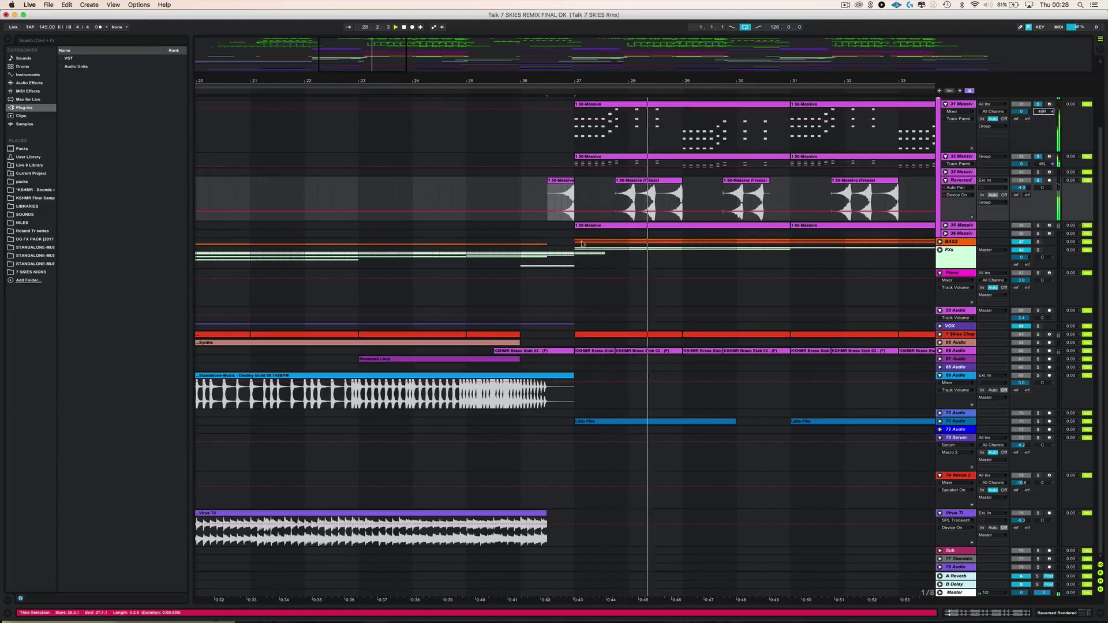
left_click_drag(600, 79, 524, 36)
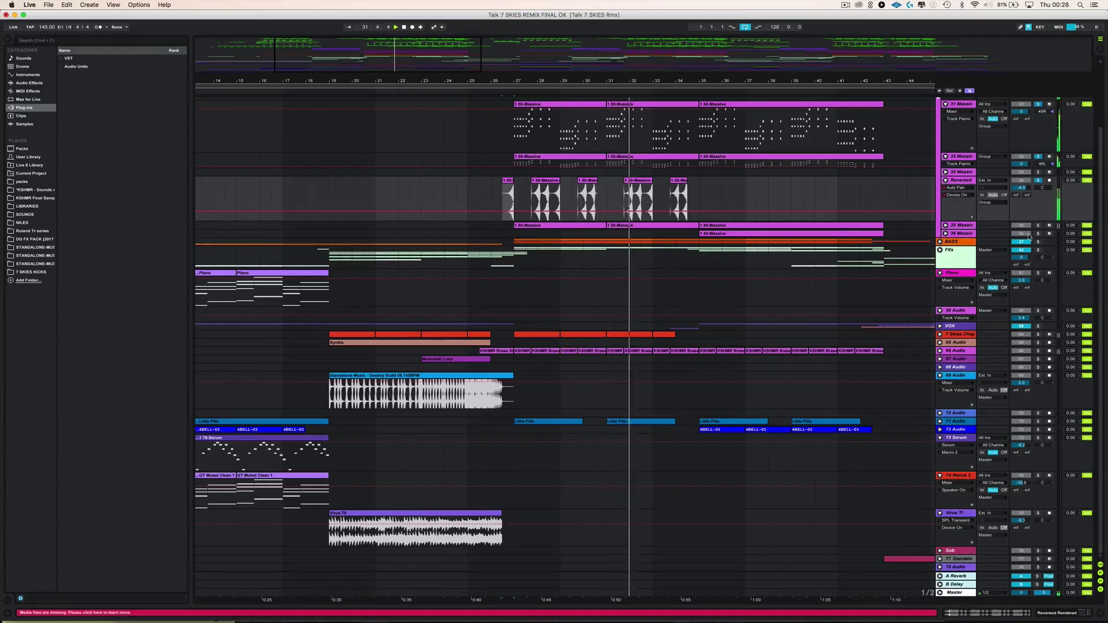
key("space")
Step: Solo and unfold the 35-Massive track alone and show its device chain
left_click(968, 226)
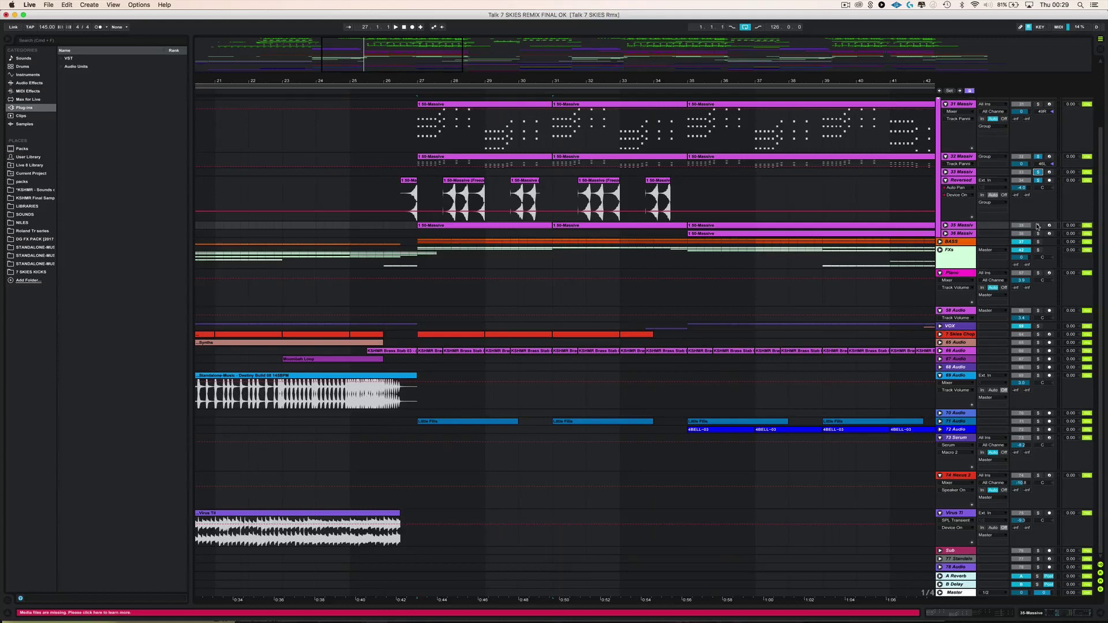
left_click(945, 225)
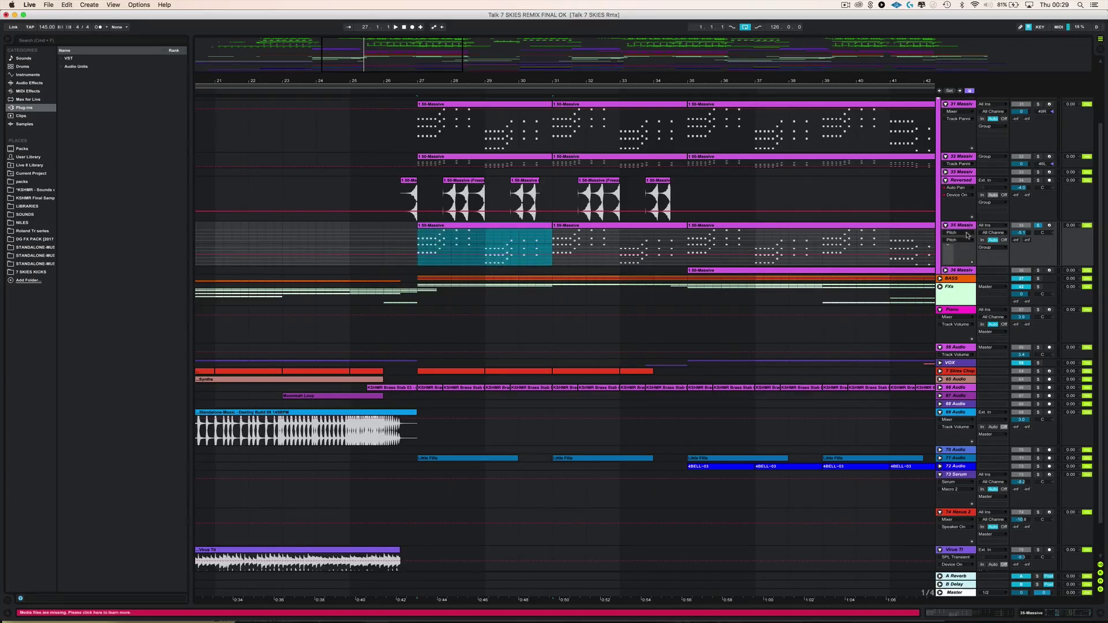
left_click(968, 229)
left_click(1004, 614)
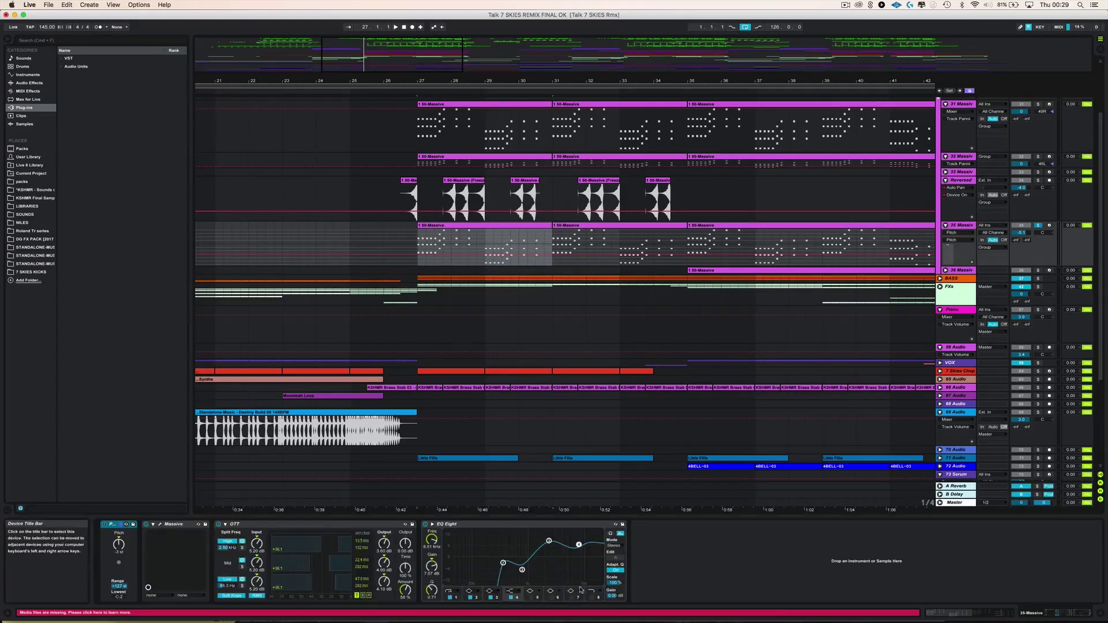
Step: Open the Massive synth on the 35-Massive track, play its LD LIFE [7 SKIES] preset from bar 27, and close the synth
left_click(161, 524)
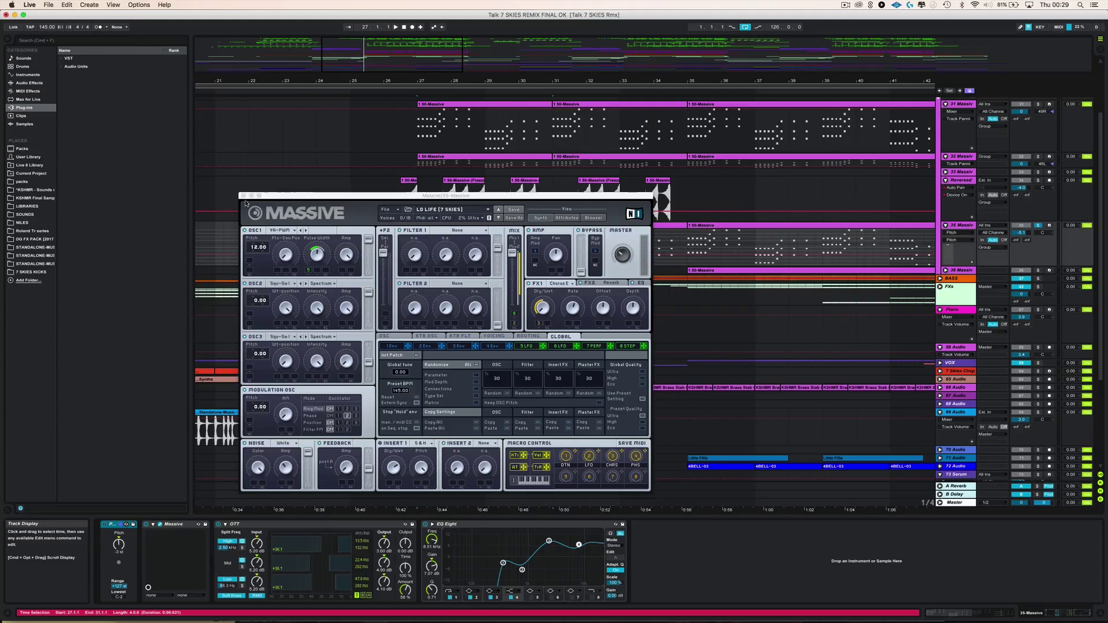
left_click_drag(282, 196, 609, 279)
key("space")
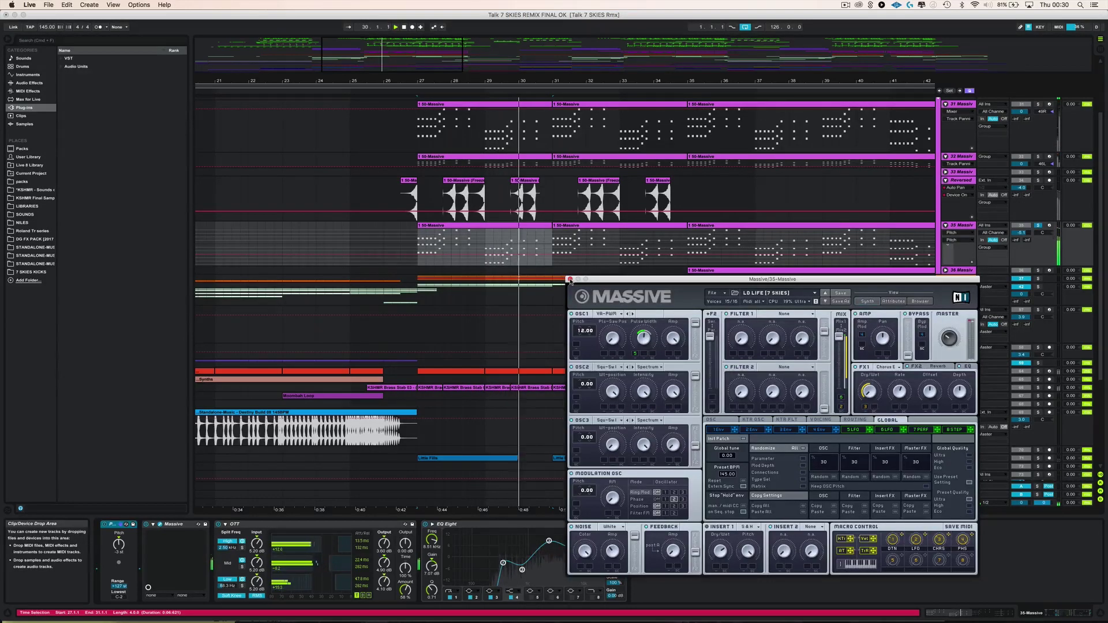
left_click(570, 279)
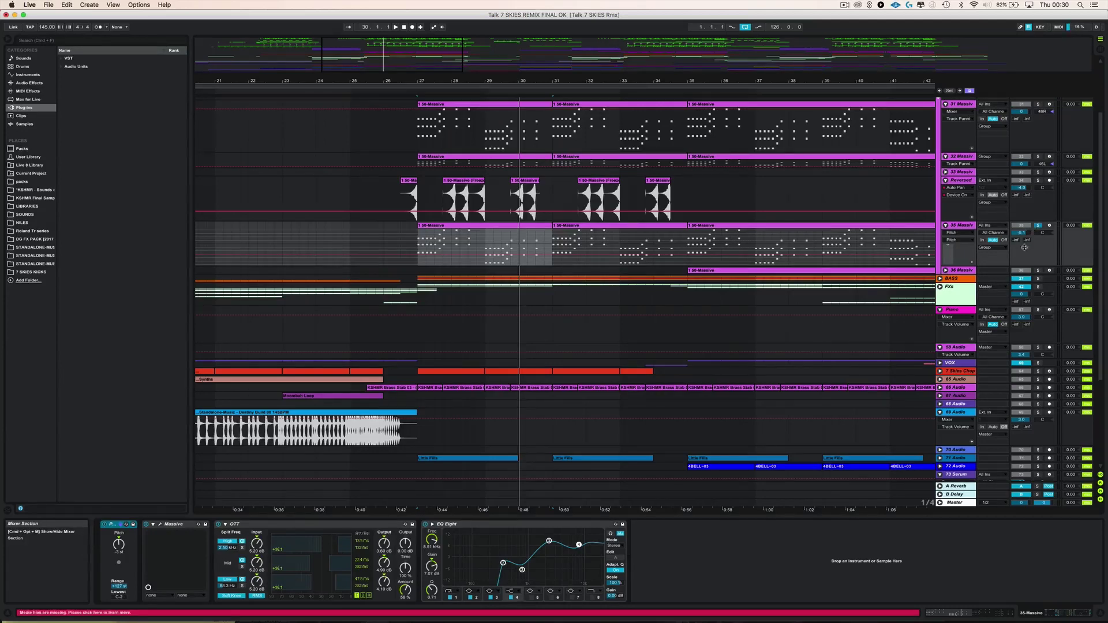
Step: Fold all DROP LEAD tracks, select the 36-Massive clip at bar 35, and unfold that track to show its notes
left_click(945, 225, "alt")
scroll(1009, 207, "up", 3)
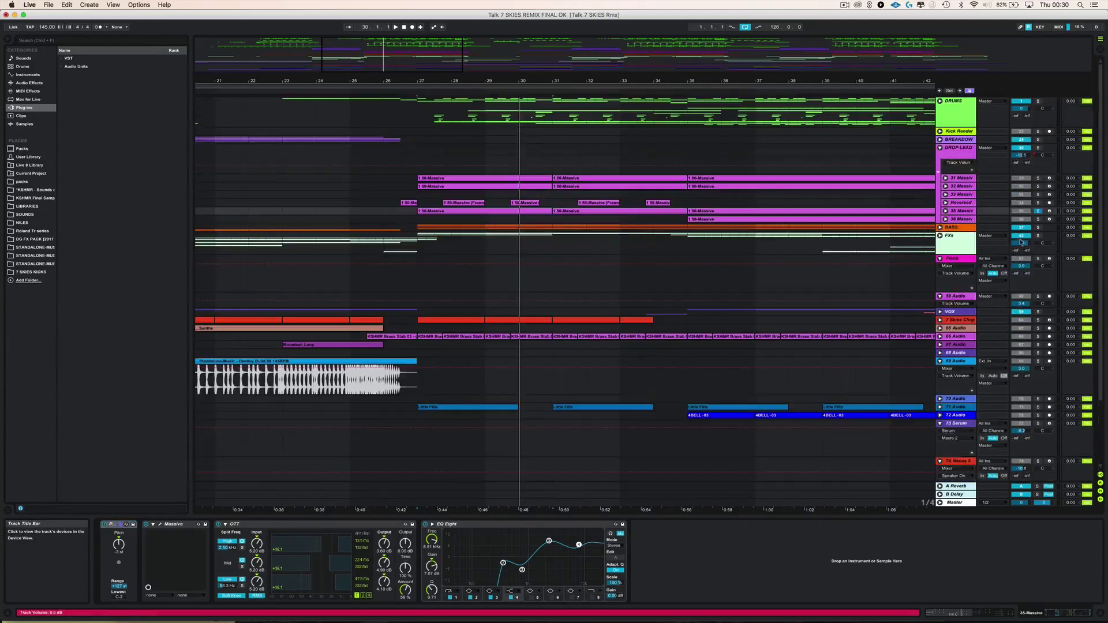
left_click(715, 220)
left_click(945, 219)
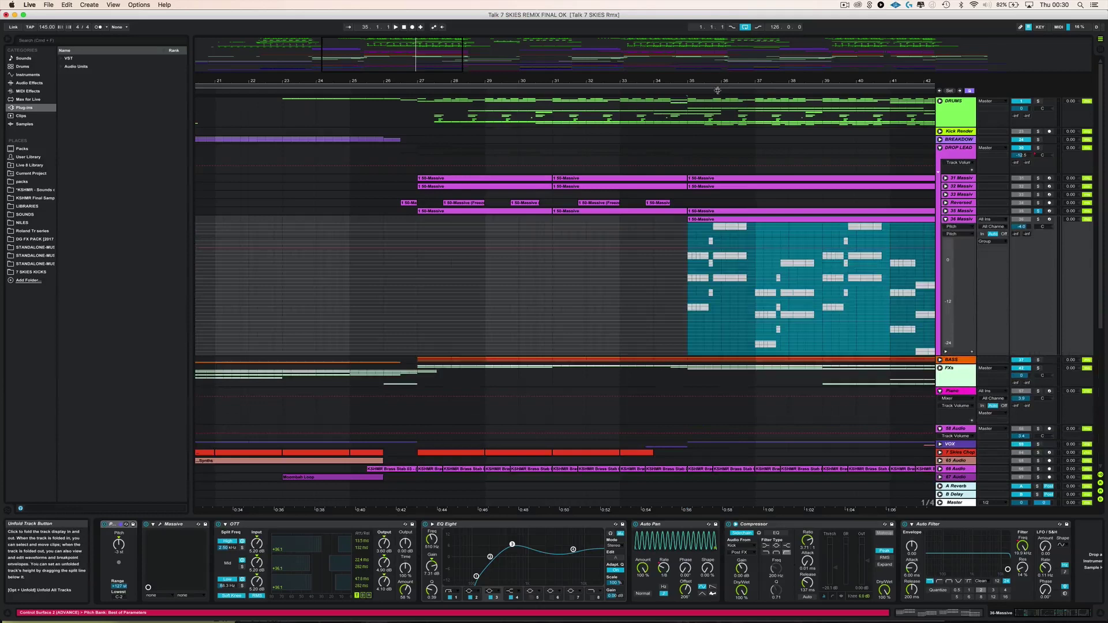
Step: Solo the 36-Massive track instead of 35-Massive and play its clip from bar 35
left_click_drag(695, 81, 540, 108)
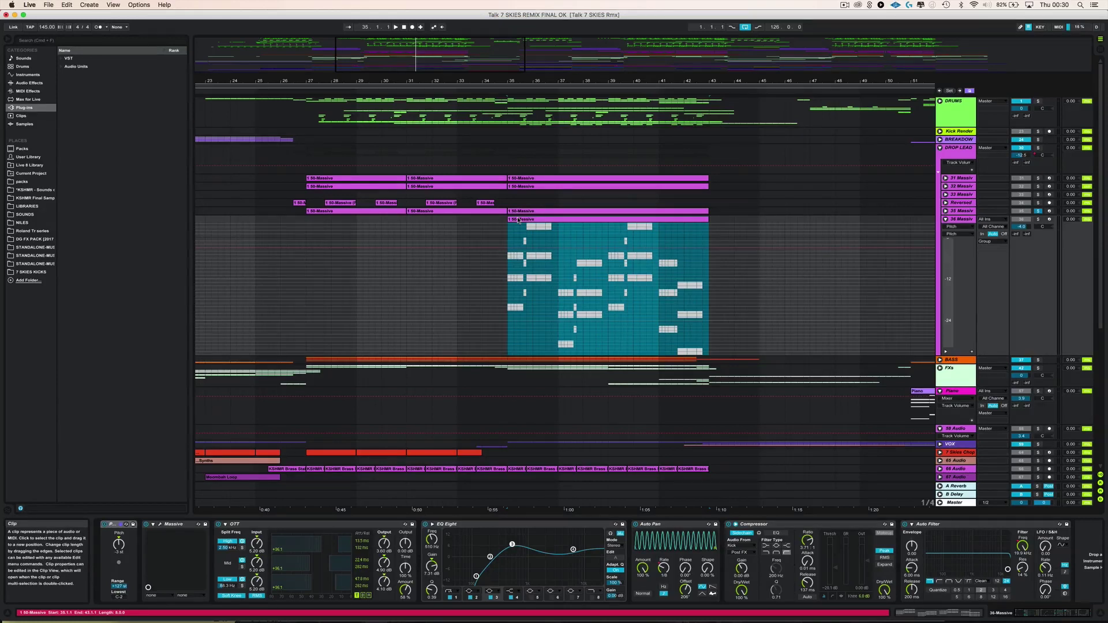
left_click(1038, 219)
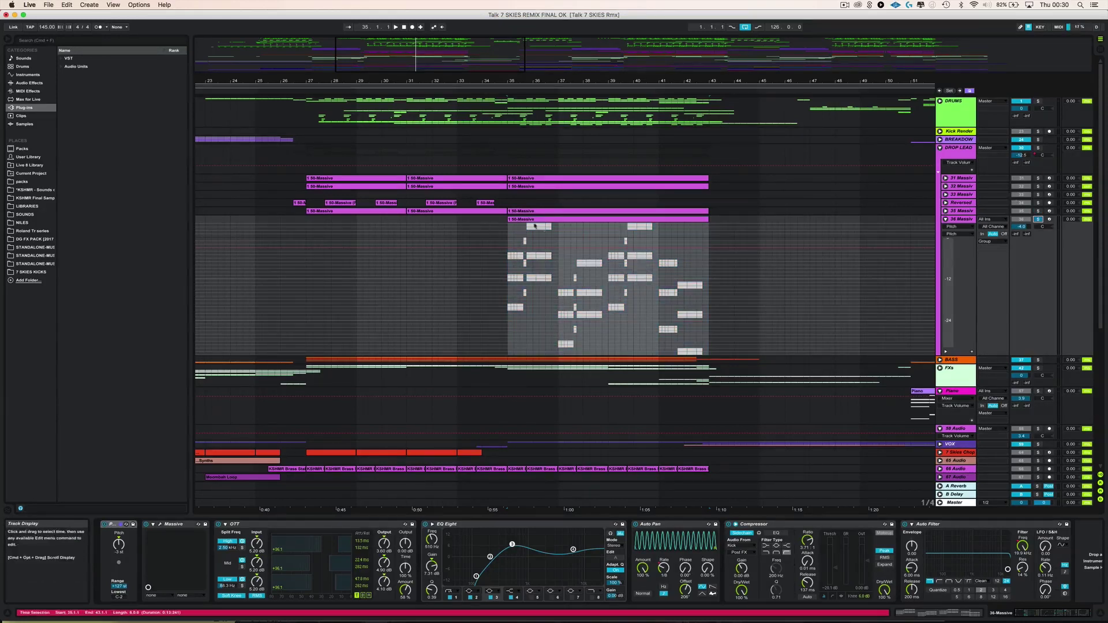
left_click(961, 212)
left_click(961, 219)
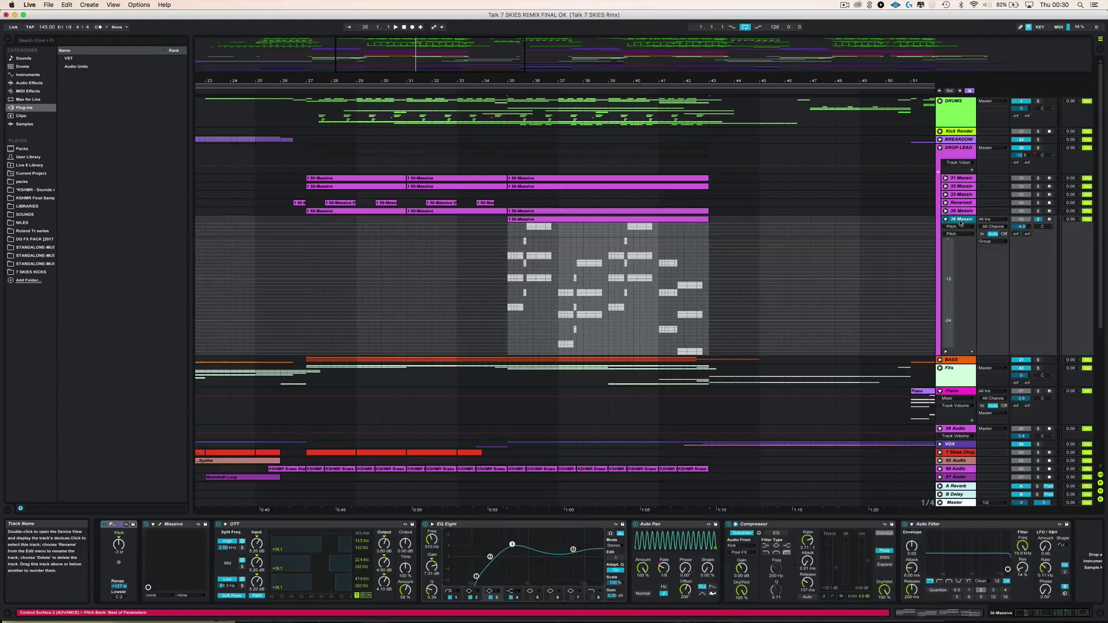
left_click(508, 219)
key("space")
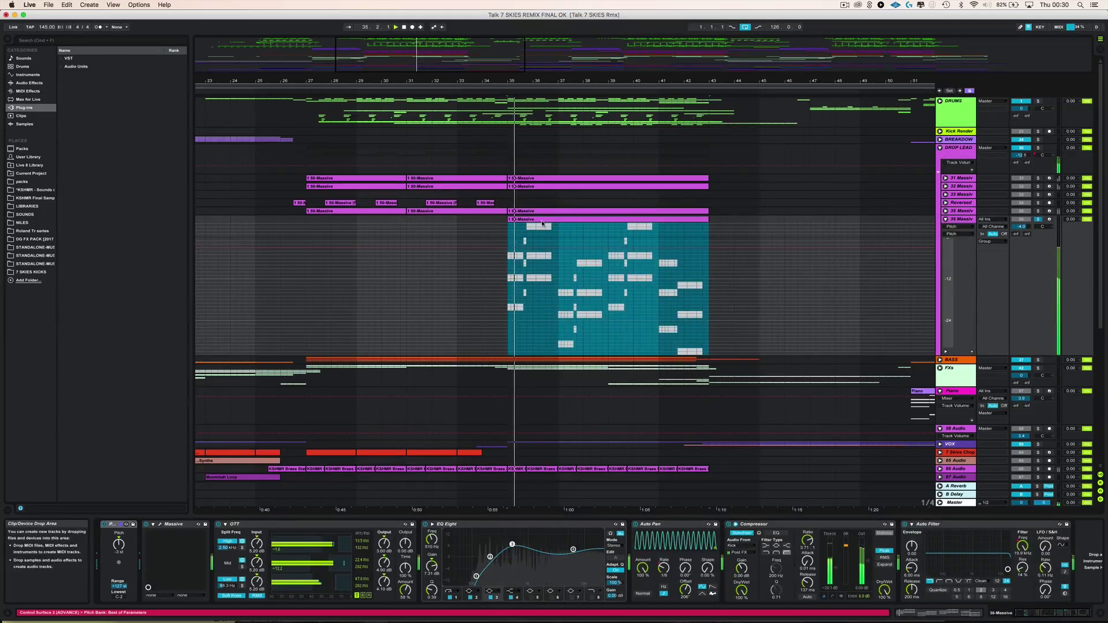
left_click(966, 220)
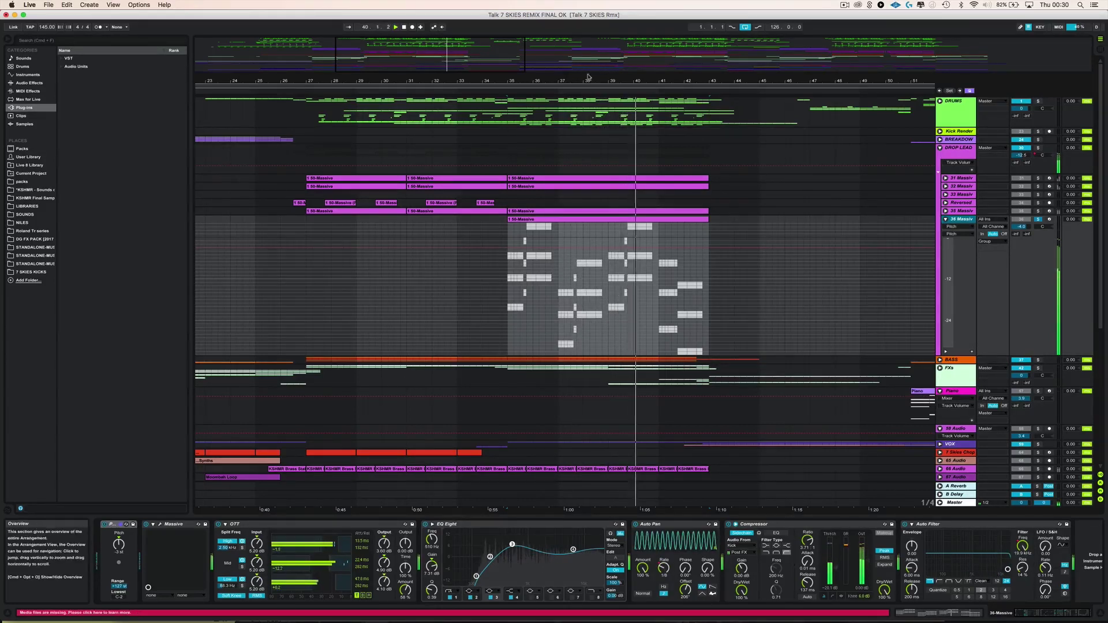
Step: Select the 36-Massive clip at bar 35 and bypass the Auto Pan, EQ Eight and OTT devices on its track
left_click_drag(588, 81, 537, 84)
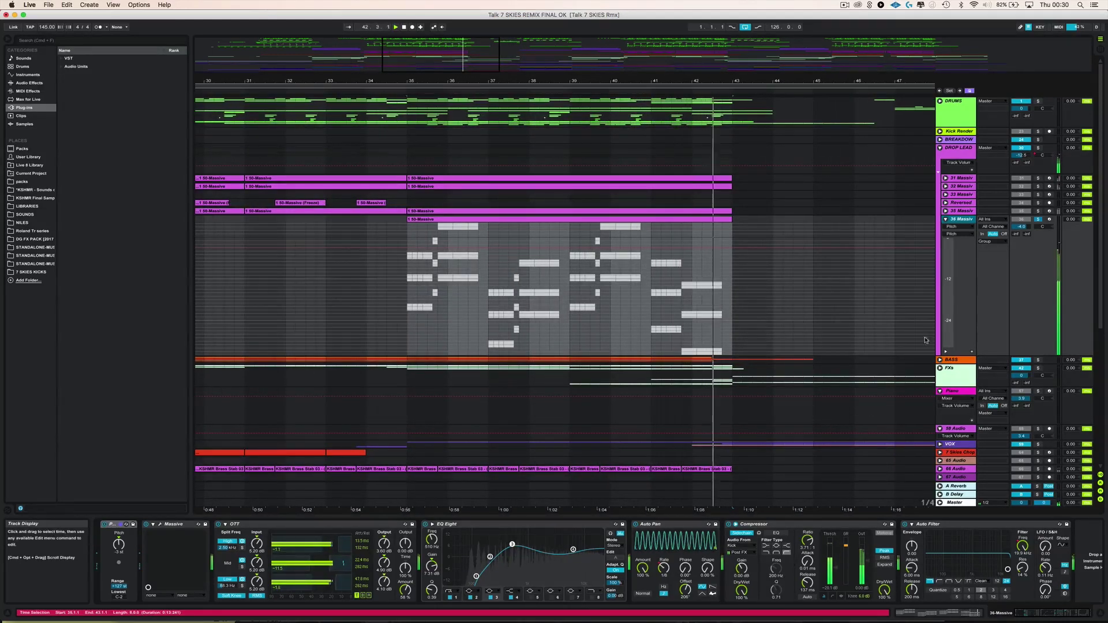
left_click(443, 220)
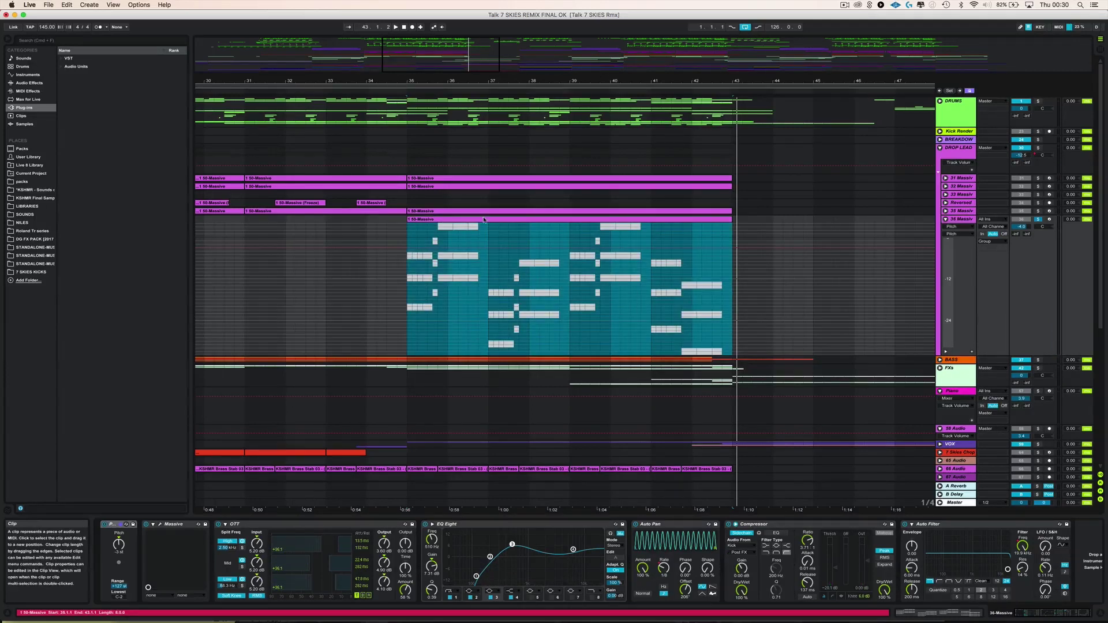
left_click(652, 525)
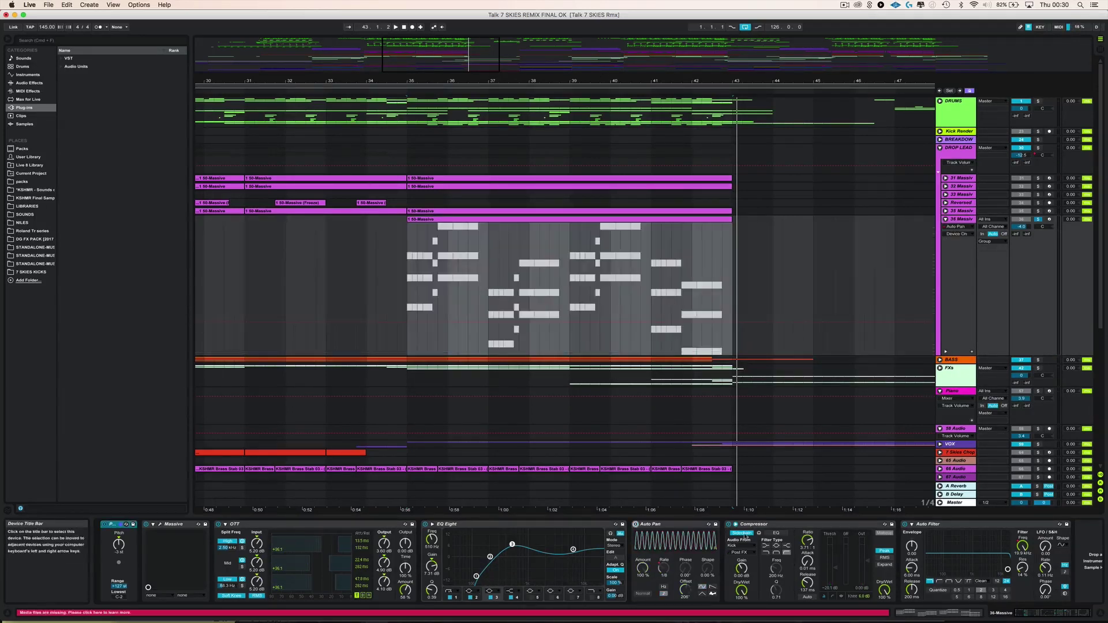
left_click(729, 524)
left_click(426, 524)
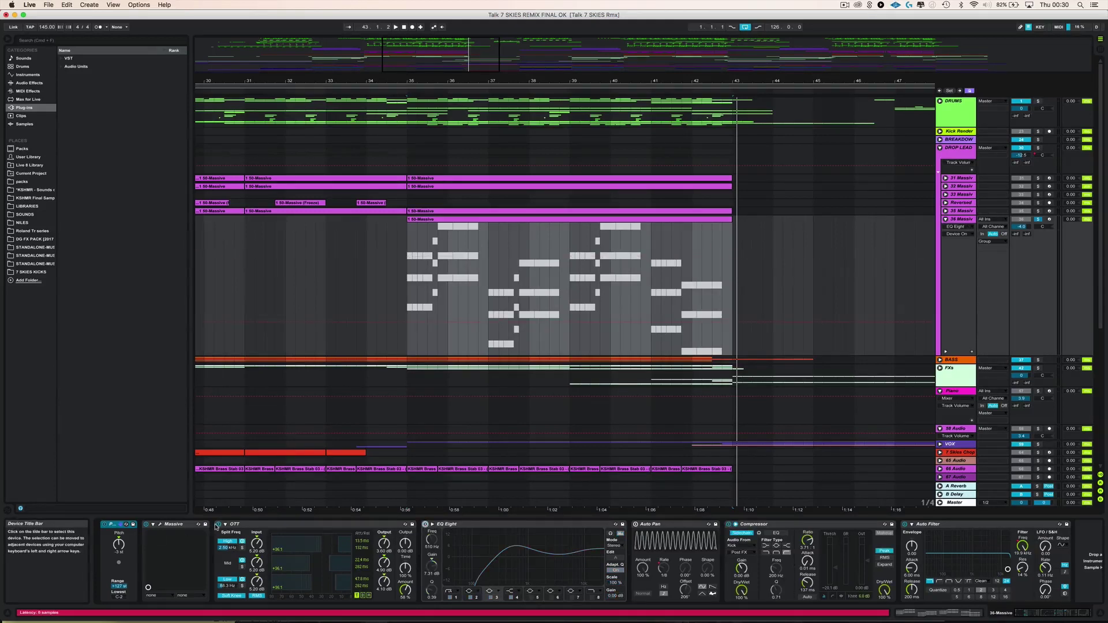
left_click(217, 525)
Step: Inspect the Massive synth's LD KIDS [7 SKIES] preset, close its window, and play the 36-Massive clip with the effects bypassed
left_click(160, 524)
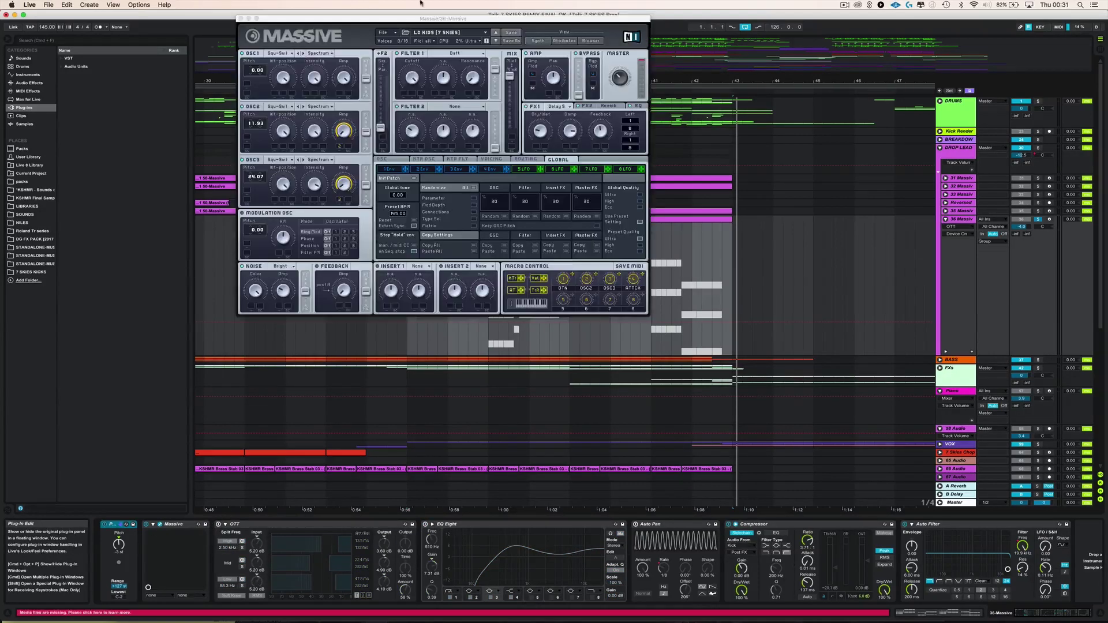
left_click_drag(375, 18, 448, 201)
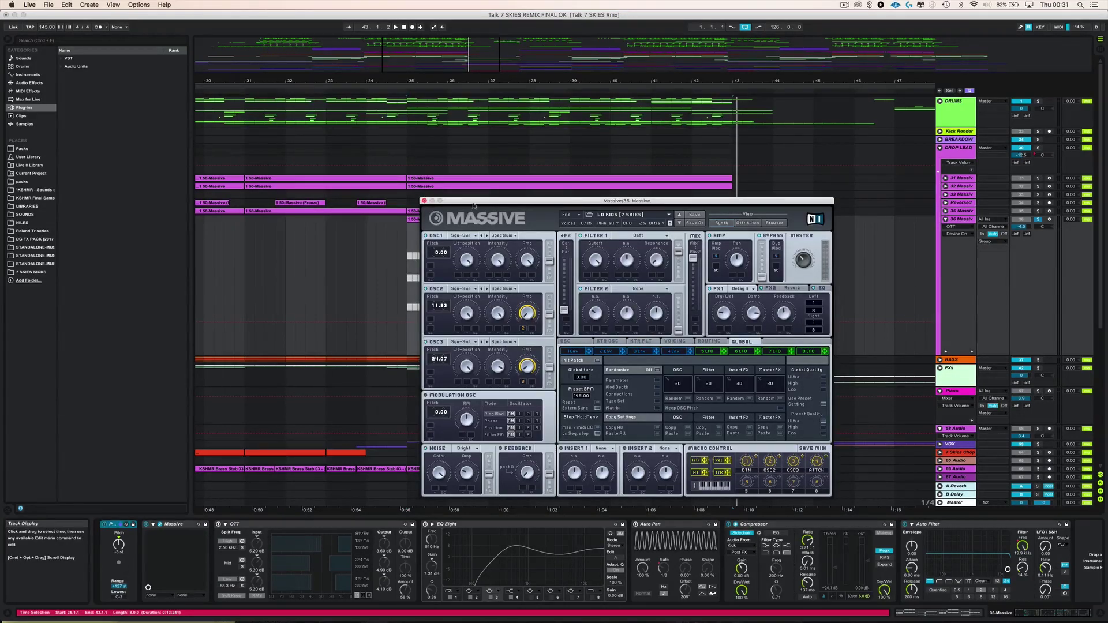
left_click(424, 202)
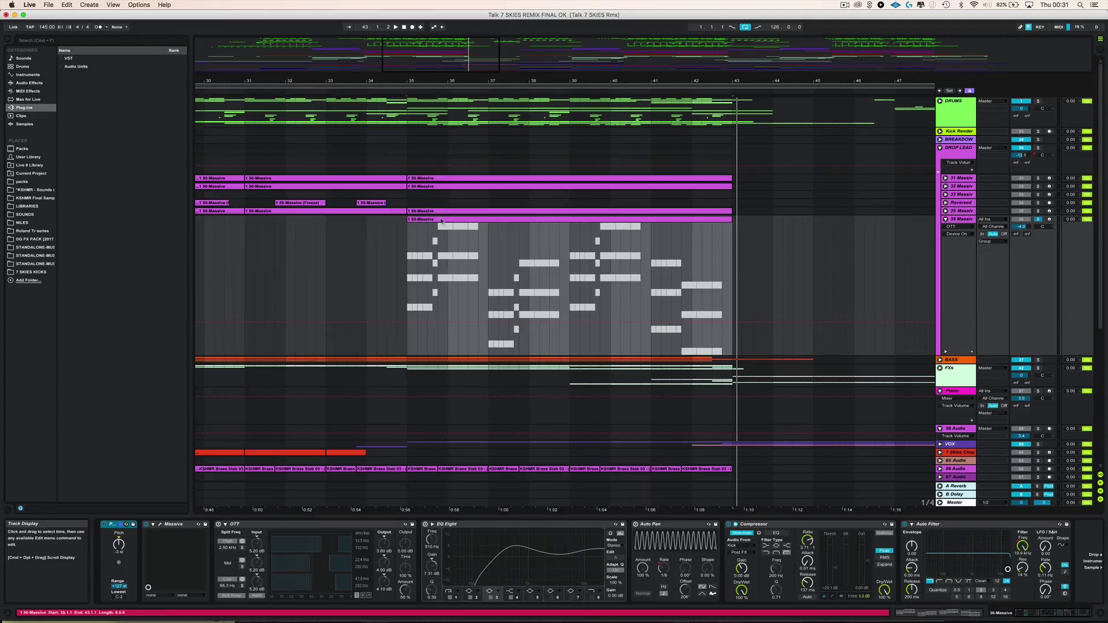
left_click(442, 220)
key("space")
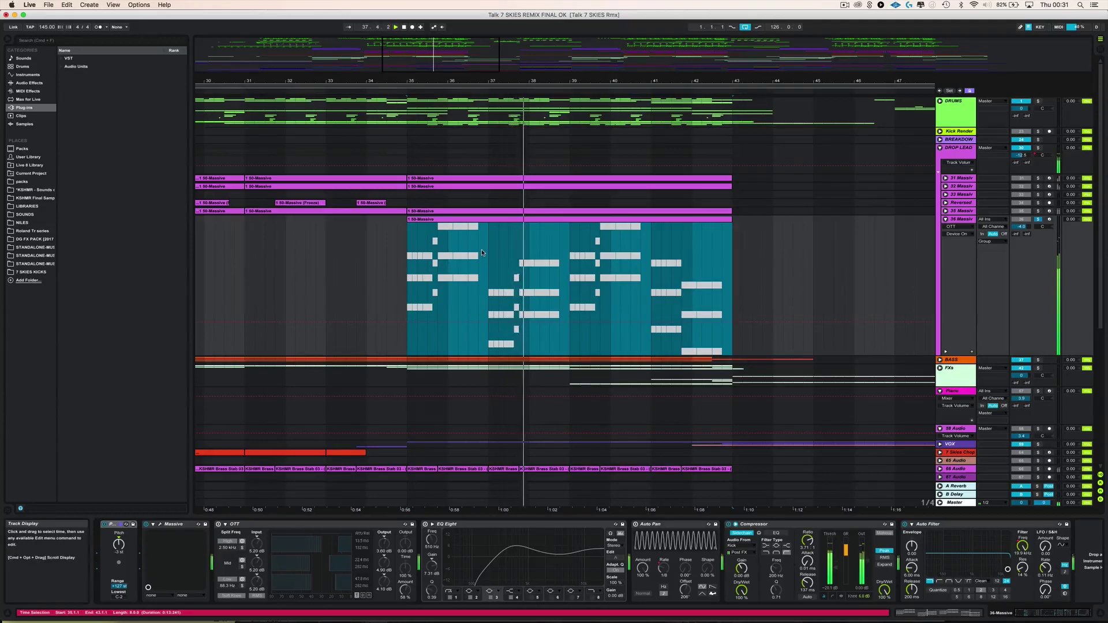
Step: Re-enable OTT and EQ Eight on the 36-Massive track and play its clip from bar 35
left_click(226, 525)
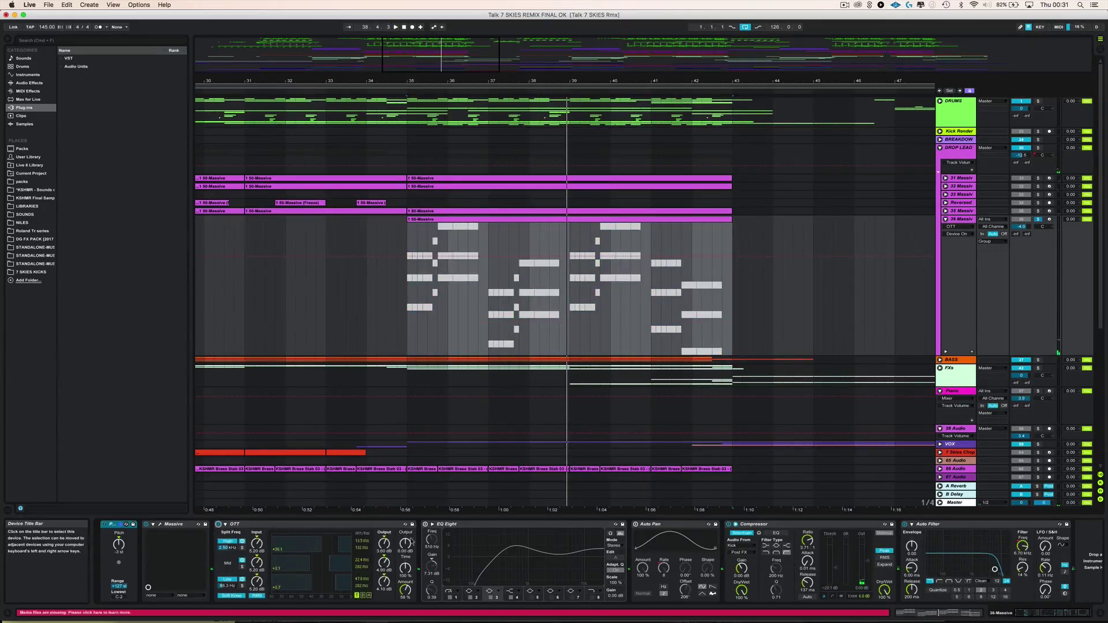
left_click(425, 524)
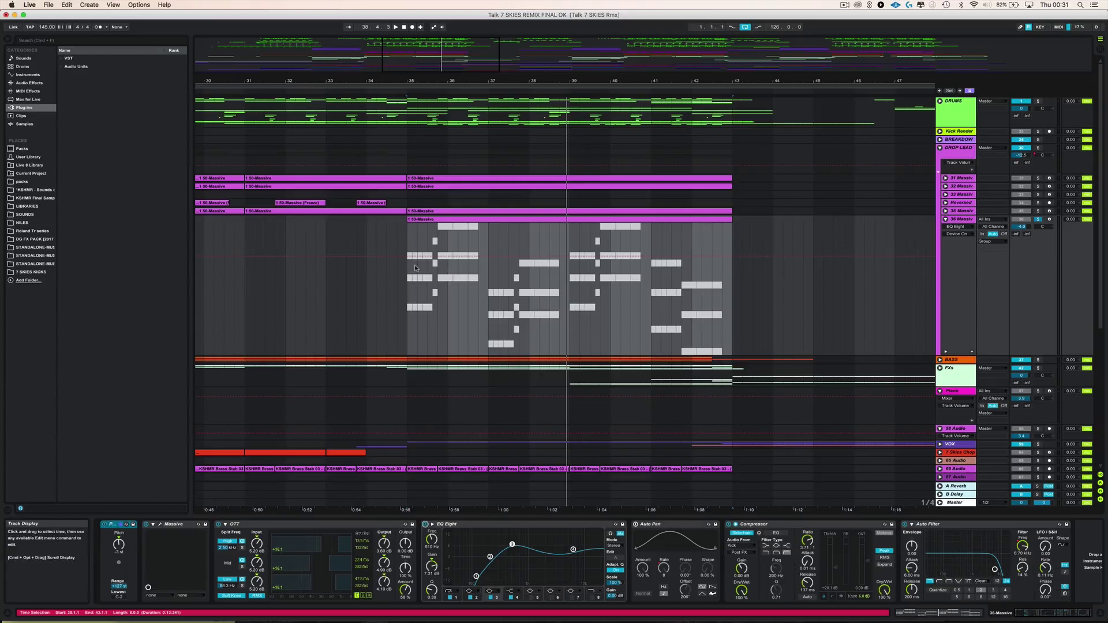
left_click(427, 220)
key("space")
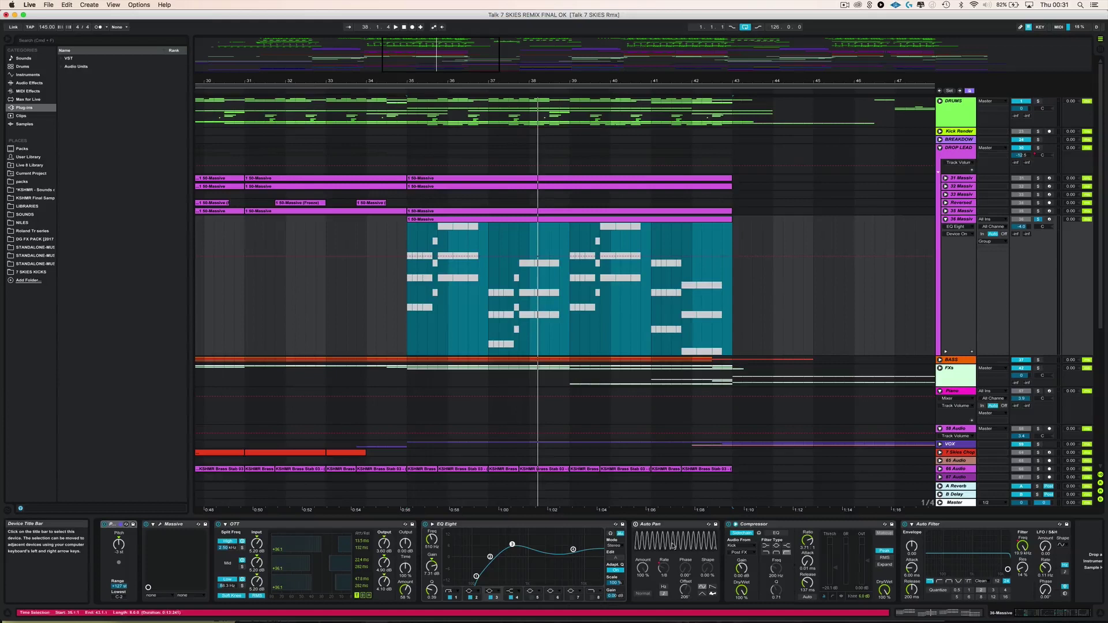
Step: Re-enable Auto Pan on the 36-Massive track, play its clip from bar 35, and stop playback
left_click(655, 525)
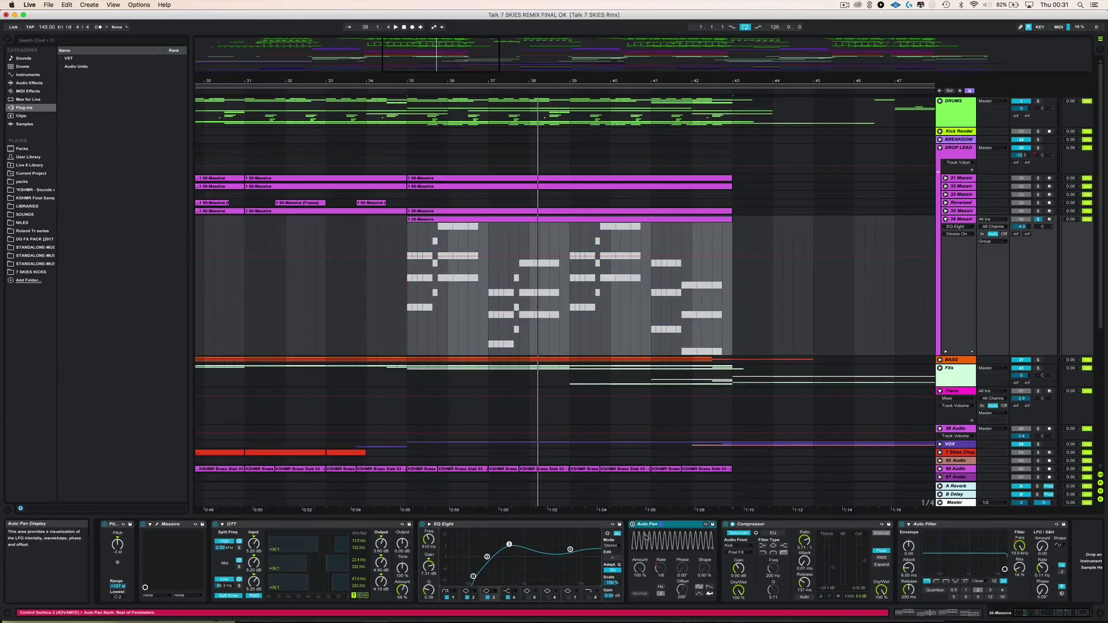
left_click(632, 525)
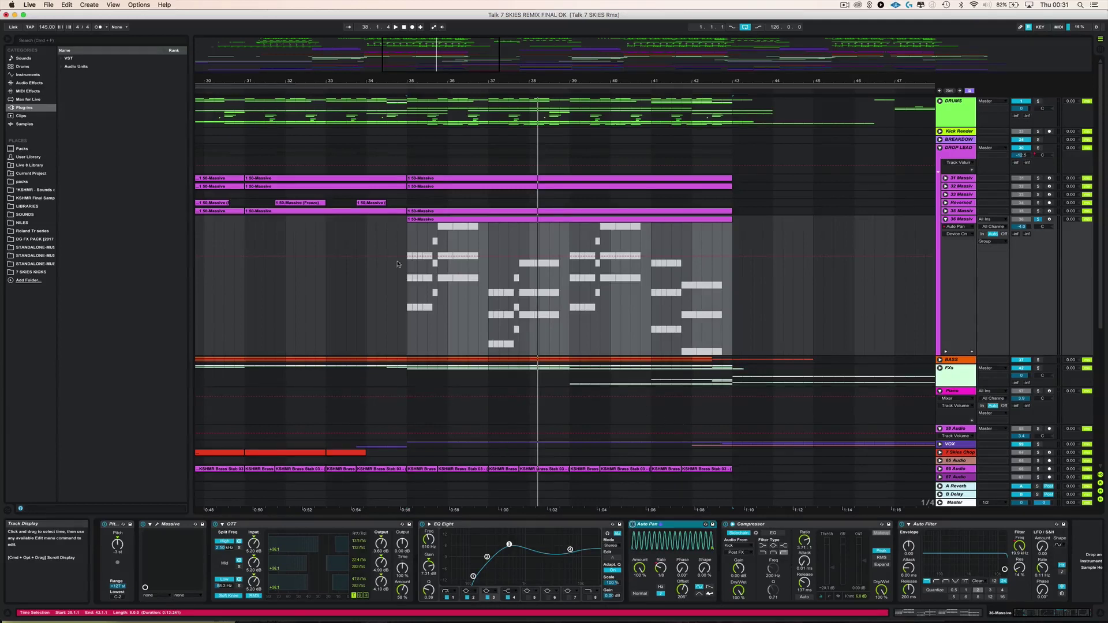
left_click(422, 228)
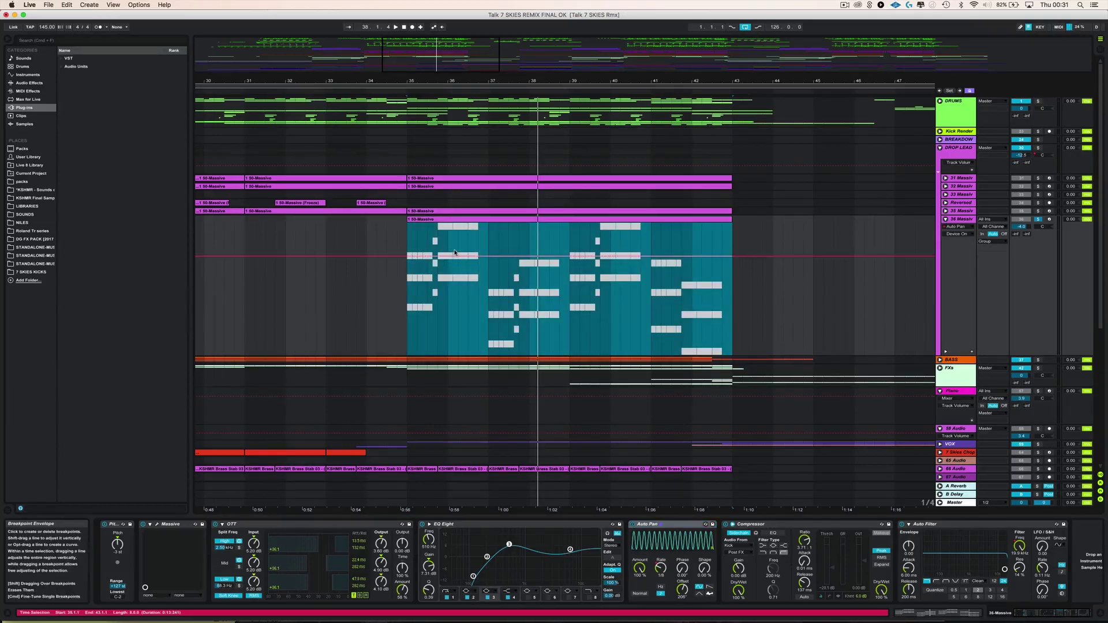
left_click(428, 221)
key("space")
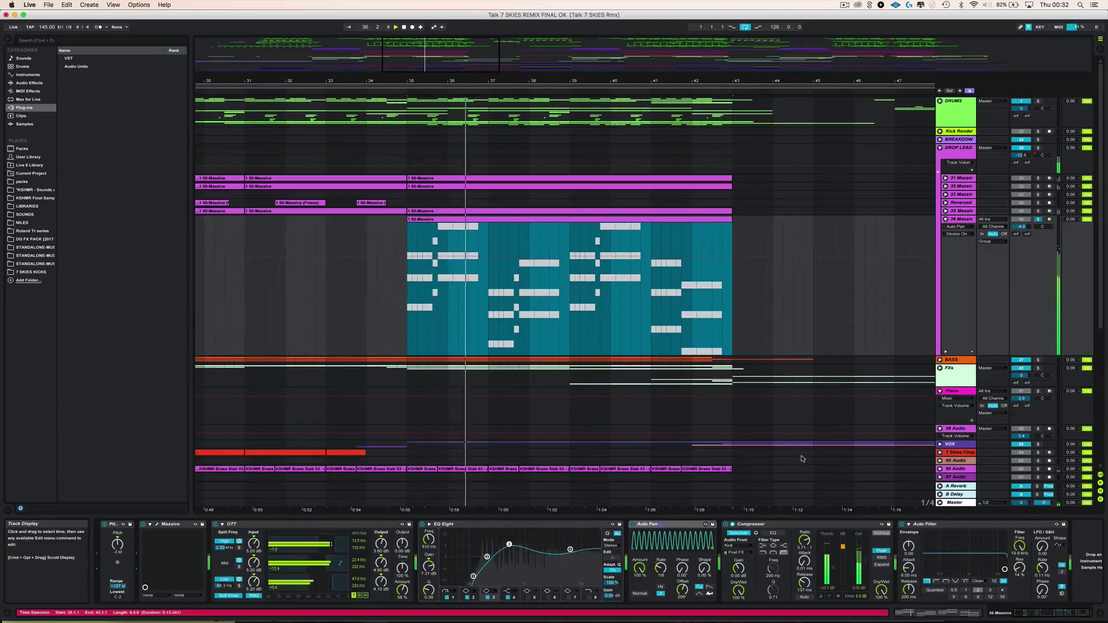
key("space")
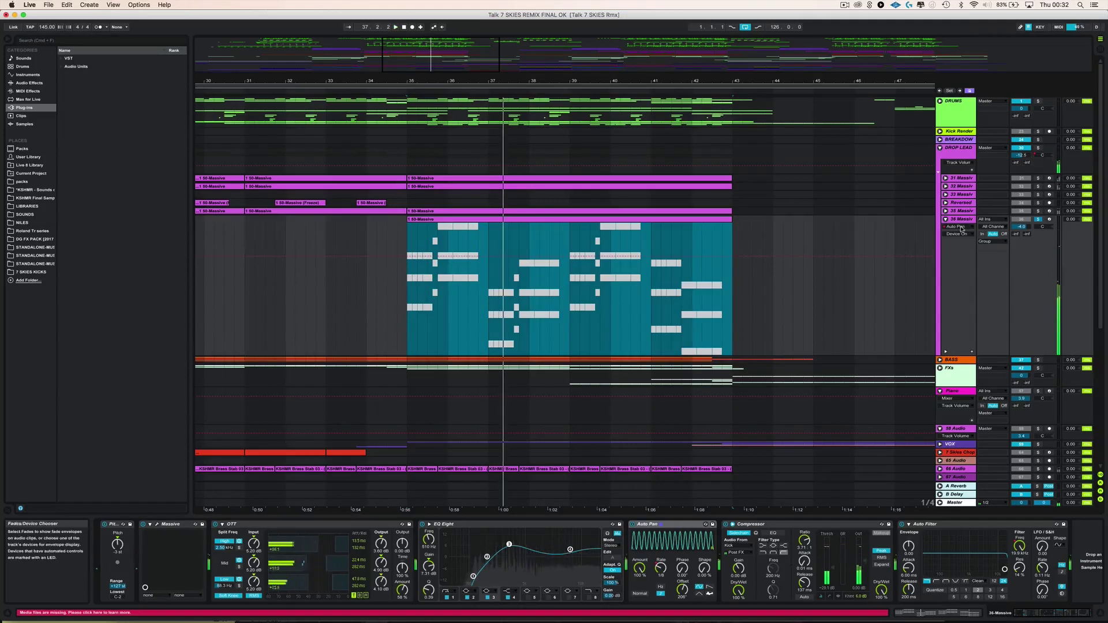
Step: Show the Auto Pan Synced Rate automation envelope on the 36-Massive track
left_click(961, 228)
left_click(962, 227)
left_click(961, 235)
left_click(960, 235)
left_click(961, 236)
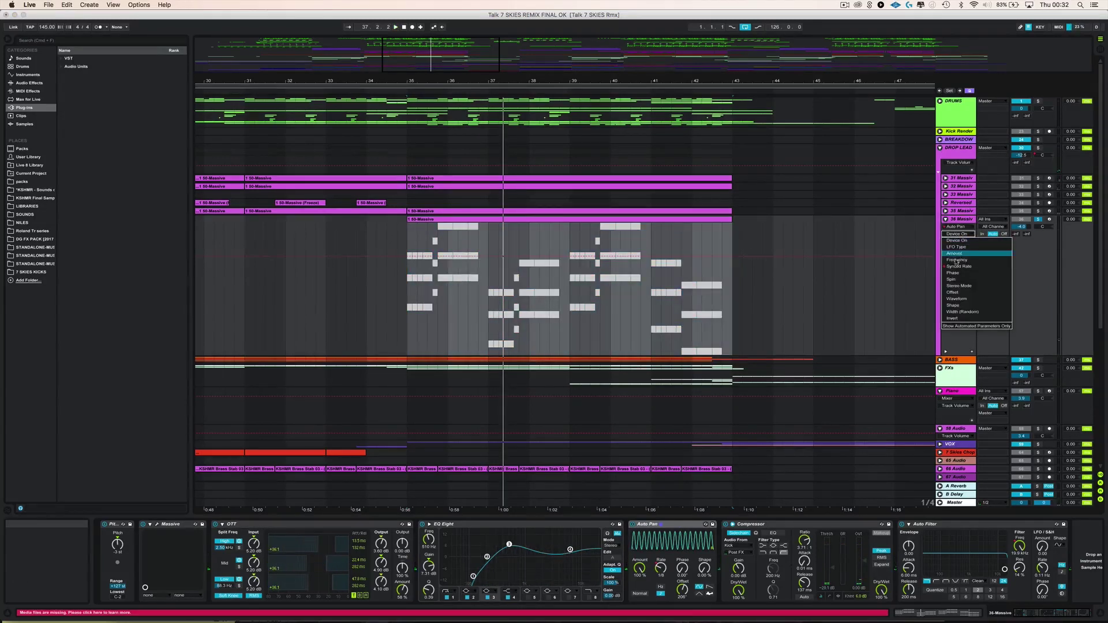
left_click(975, 266)
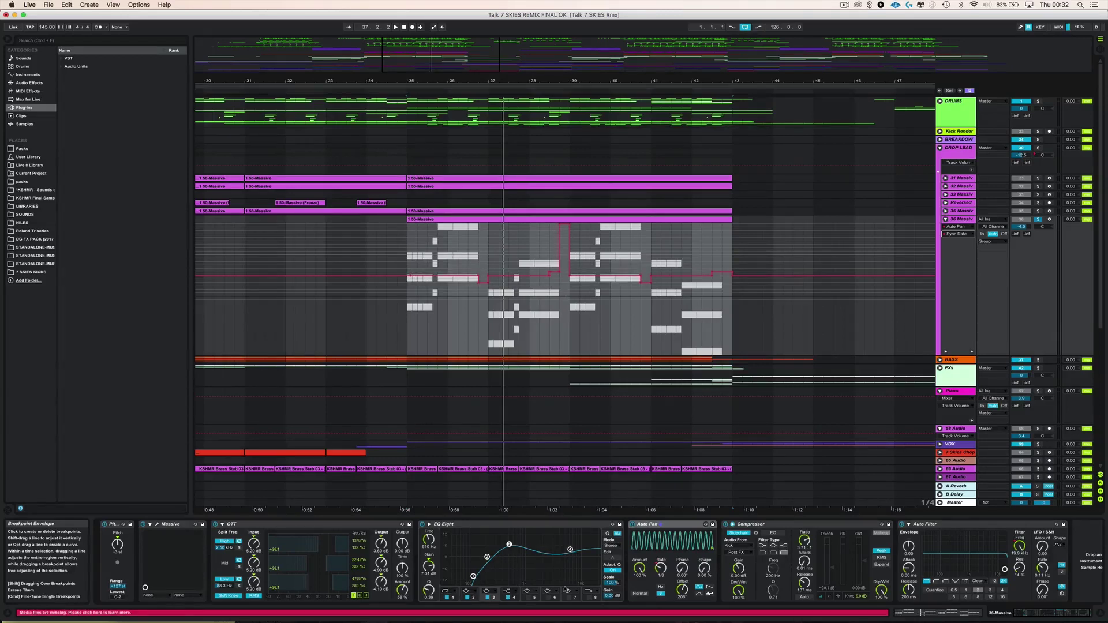
Step: Play the 36-Massive clip from bar 35 to its end with the Synced Rate automation showing, and stop playback
left_click(420, 222)
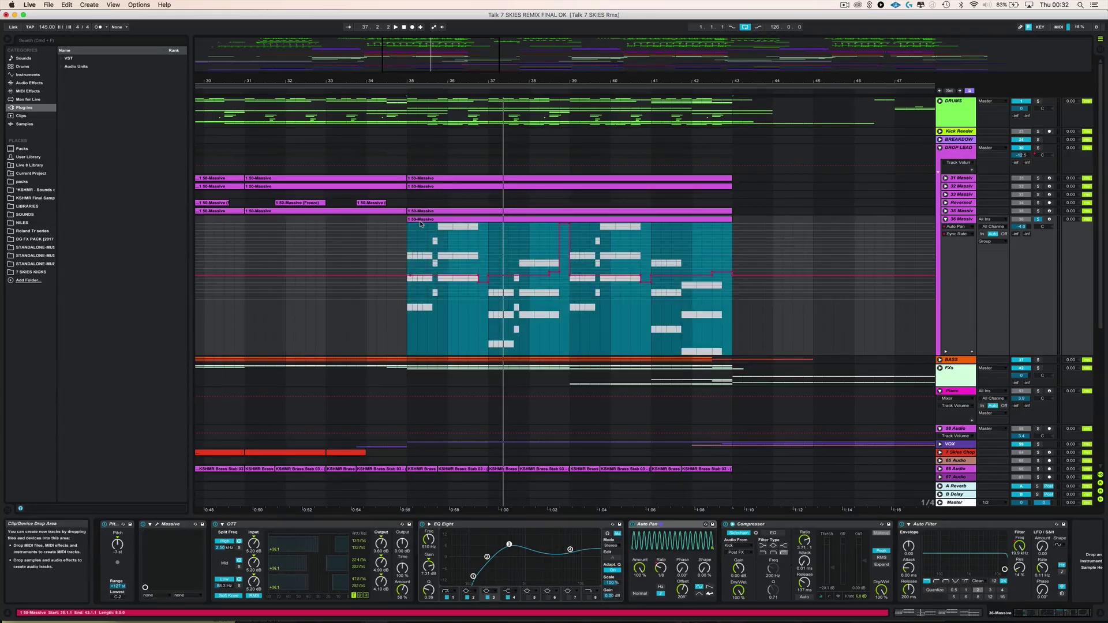
key("space")
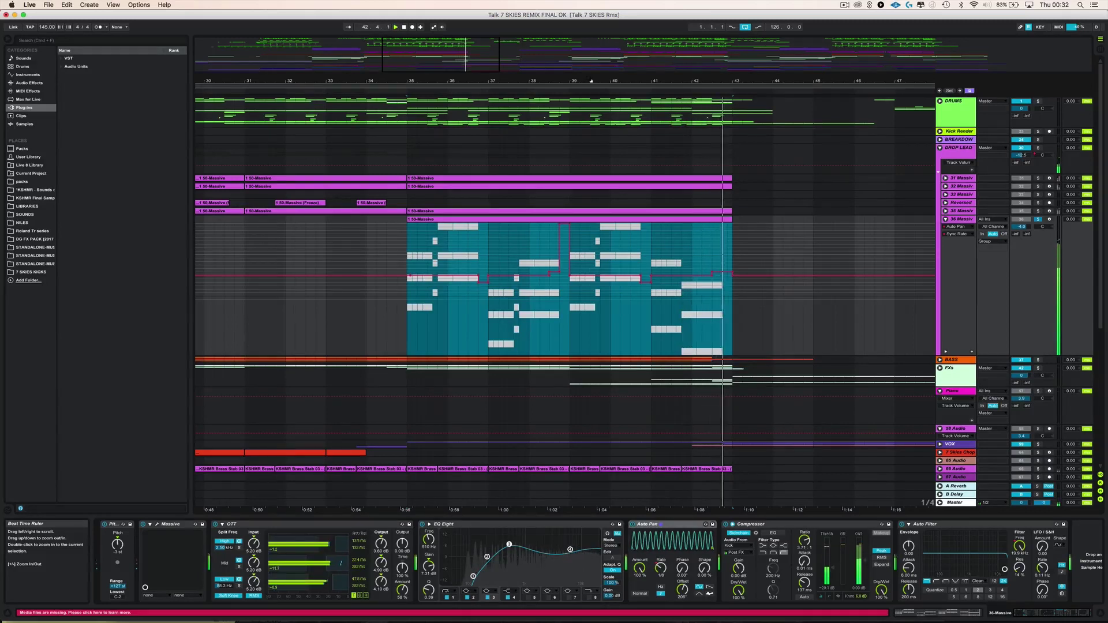
left_click_drag(591, 81, 541, 76)
key("space")
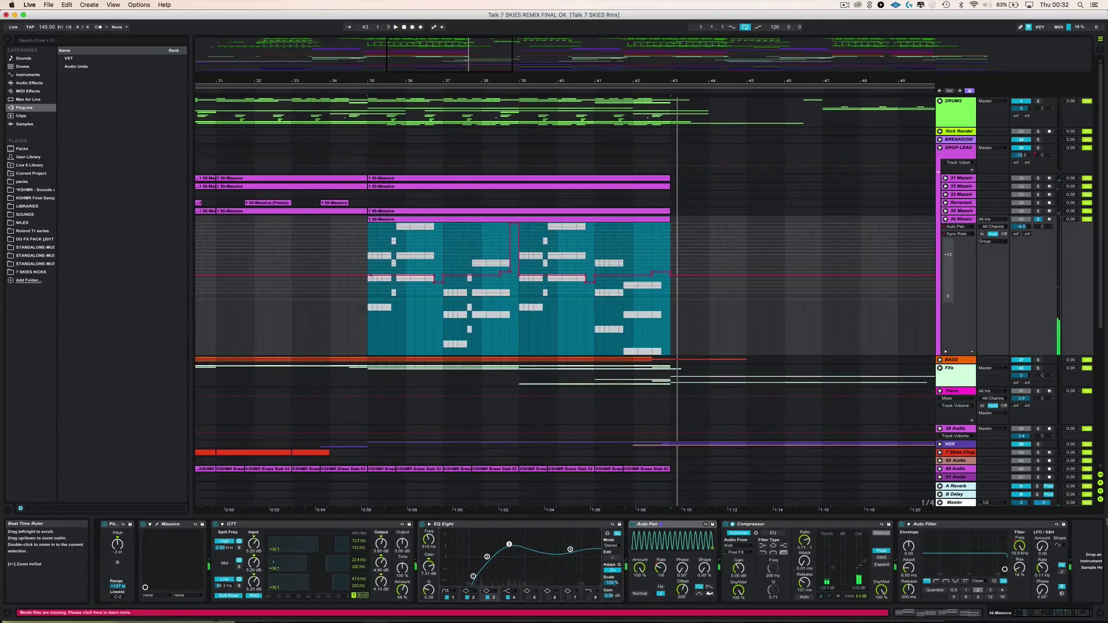
Step: Select the Auto Filter device and play the 36-Massive track from around bar 38
left_click(950, 525)
left_click(499, 296)
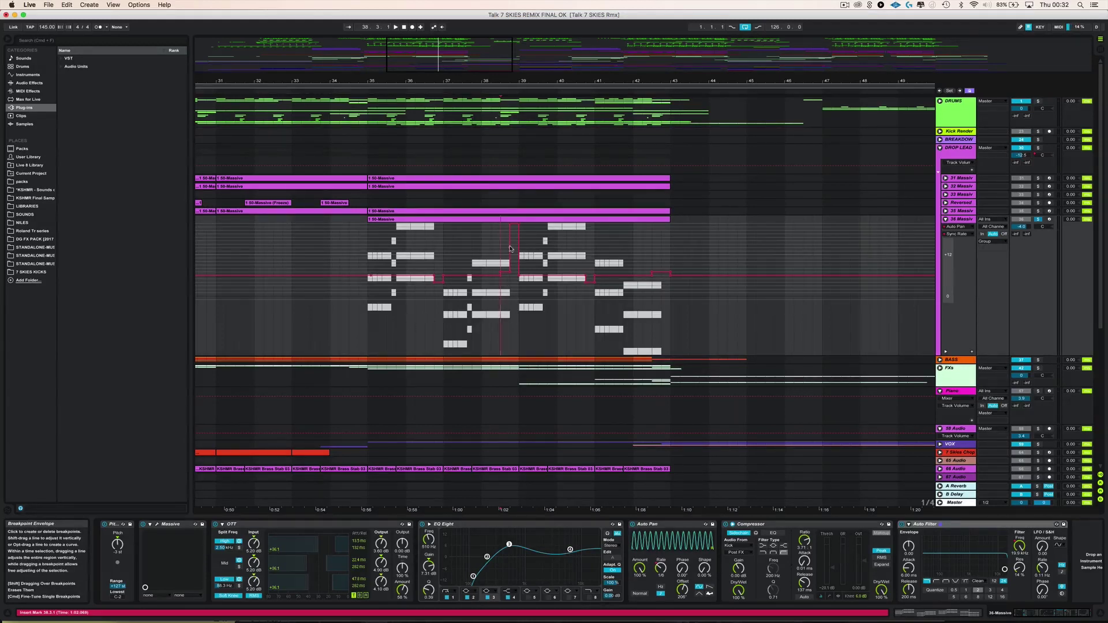
key("space")
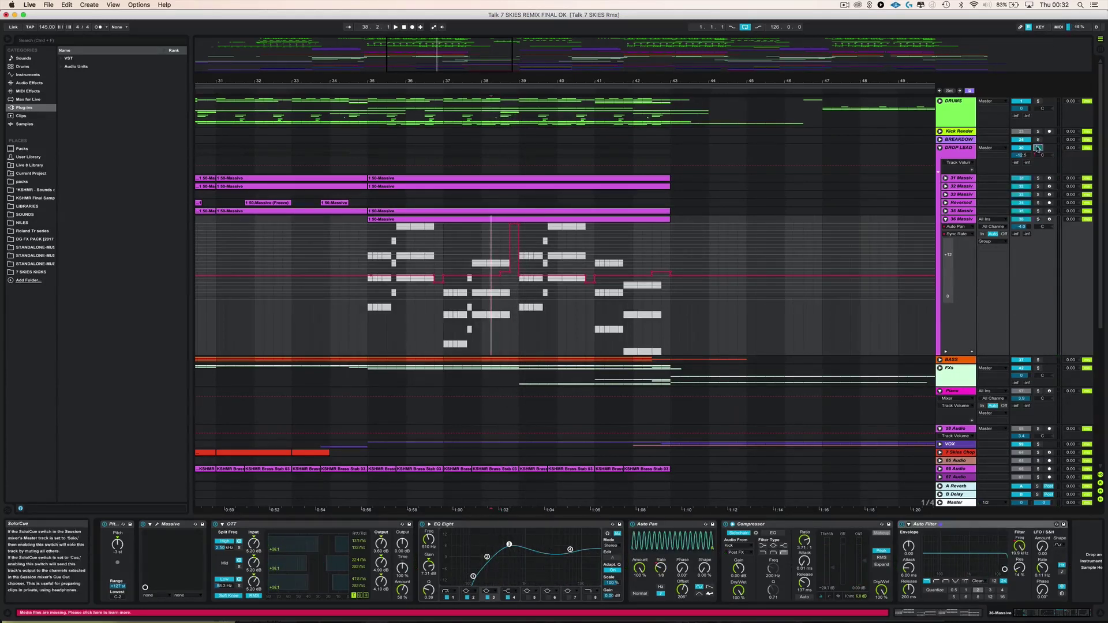
Step: Solo the DROP LEAD group in place of the 36-Massive track and play it from bar 35
left_click(366, 250)
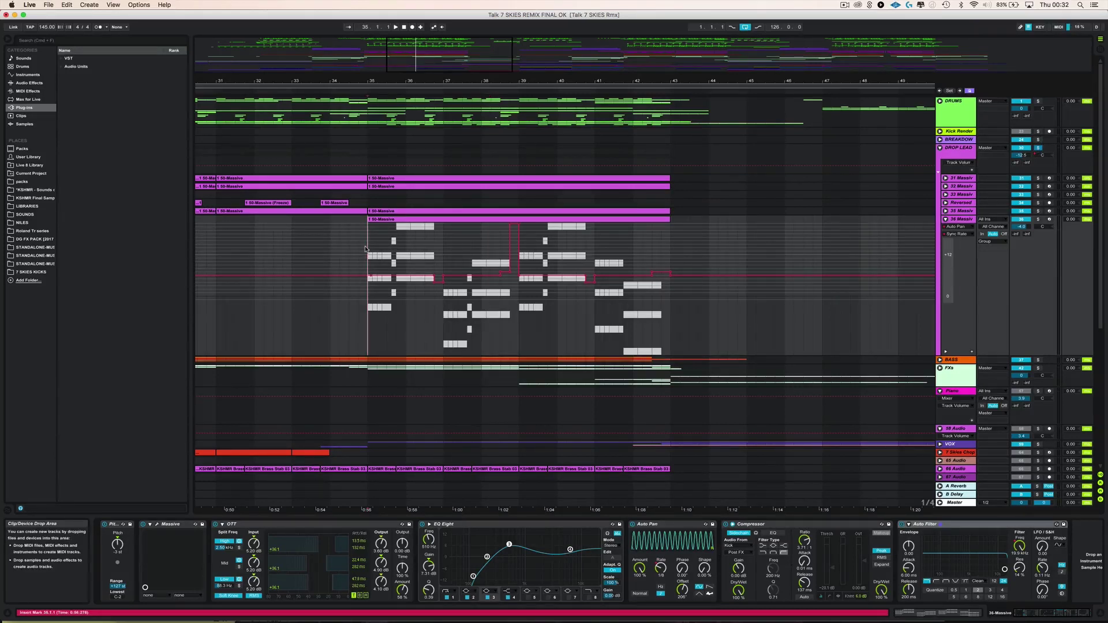
key("space")
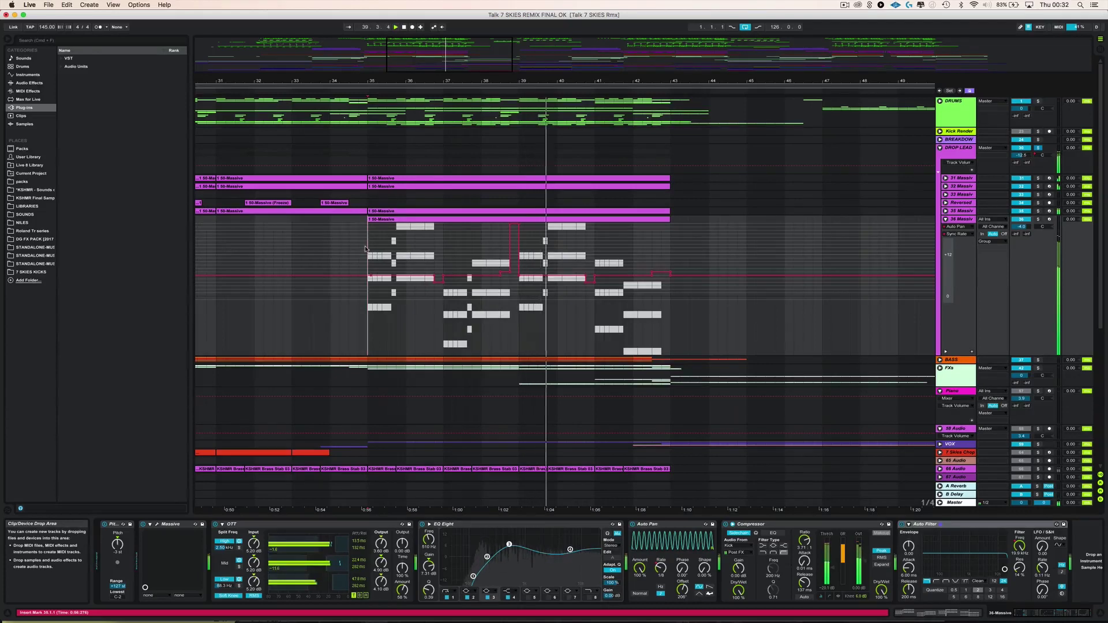
Step: Reduce the height of the unfolded 36-Massive track
left_click(945, 220)
left_click(945, 221)
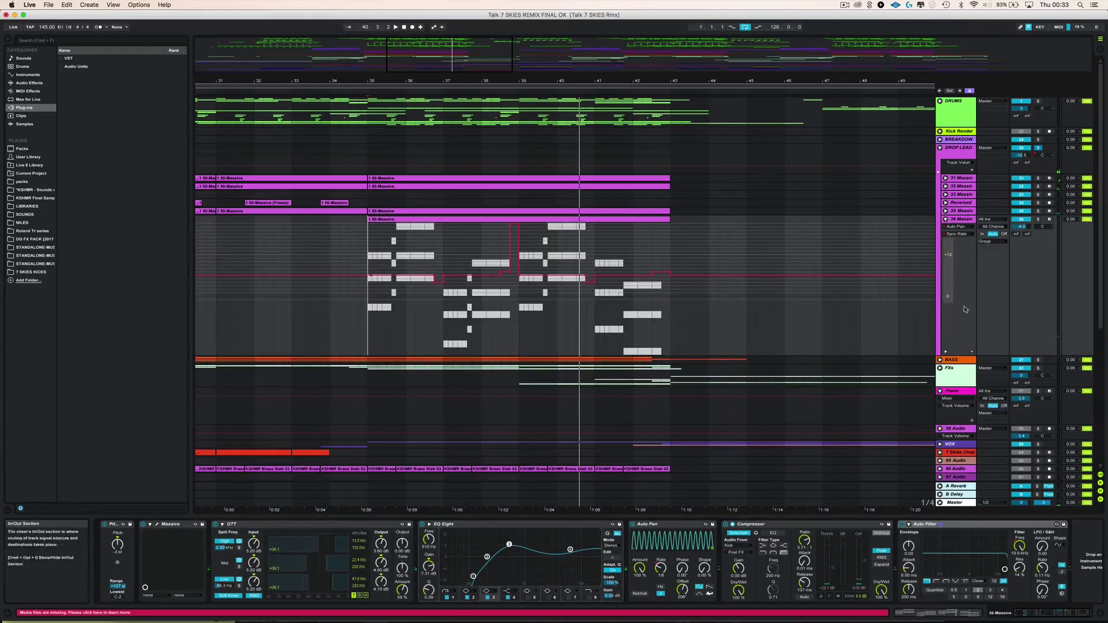
left_click_drag(957, 354, 972, 292)
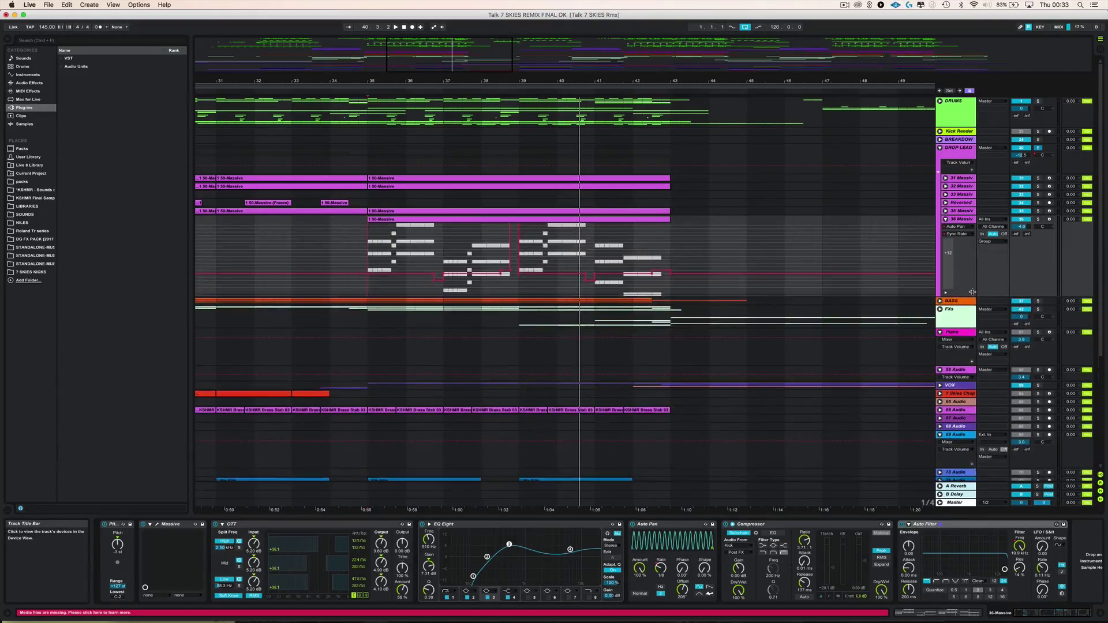
Step: Compare the second-half 36-Massive clip at bar 35 with the 35-Massive clip at bar 27 by selecting each in turn
left_click_drag(378, 81, 470, 82)
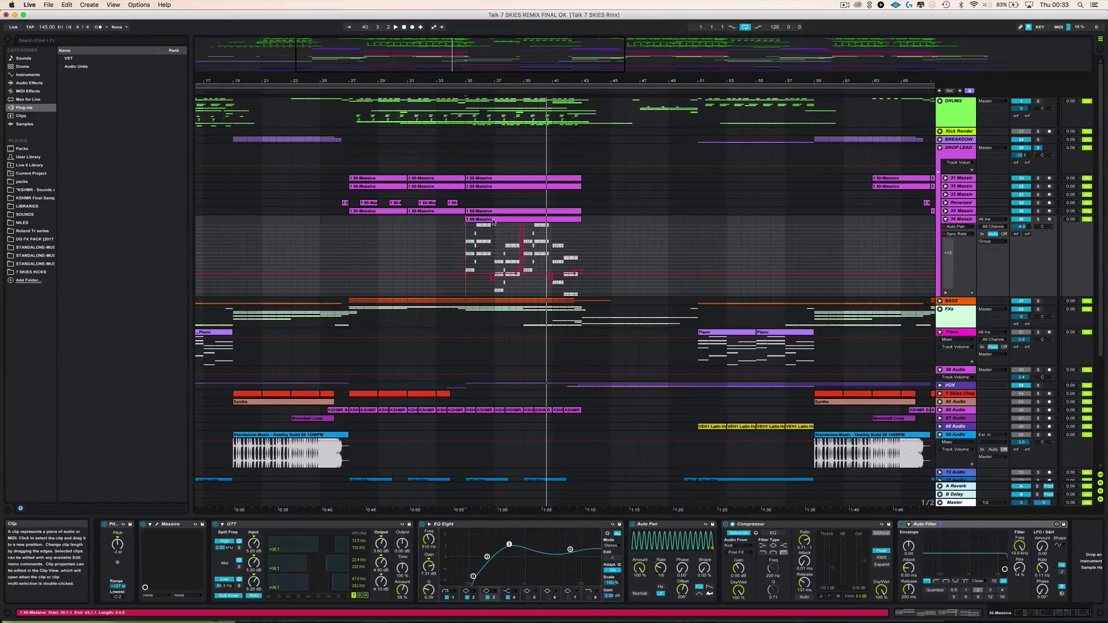
left_click(465, 220)
left_click(404, 212)
left_click(483, 219)
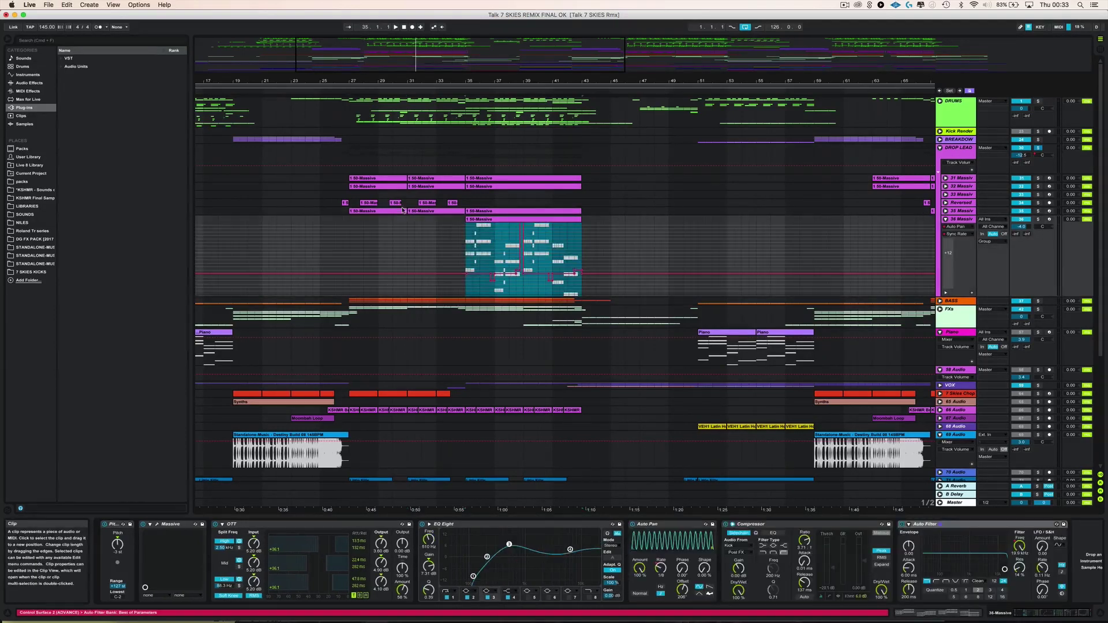
left_click(388, 211)
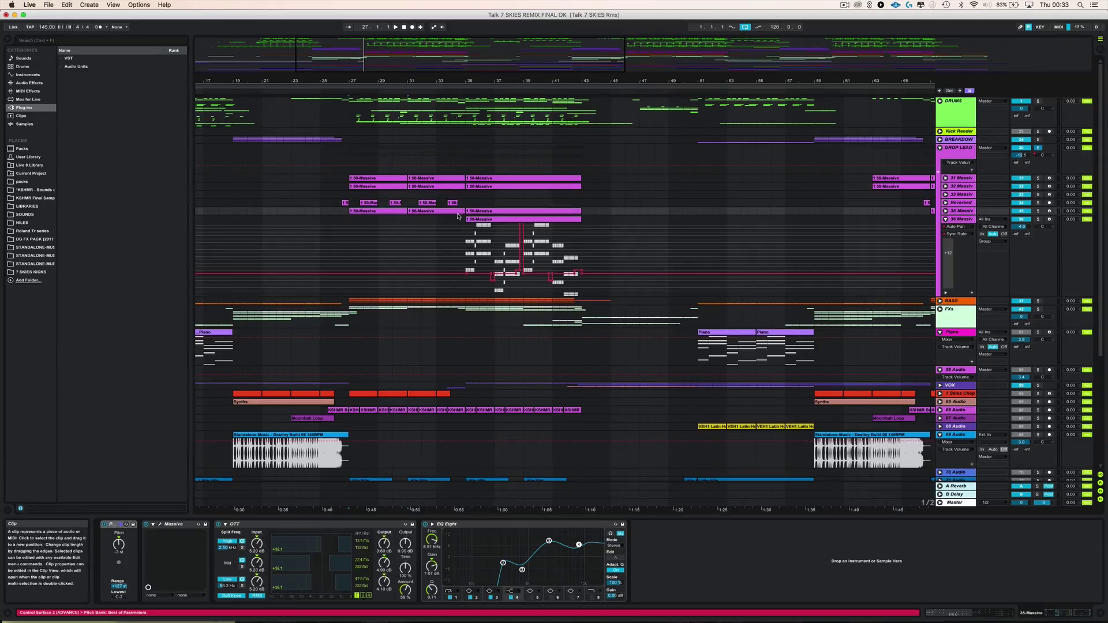
left_click(362, 210)
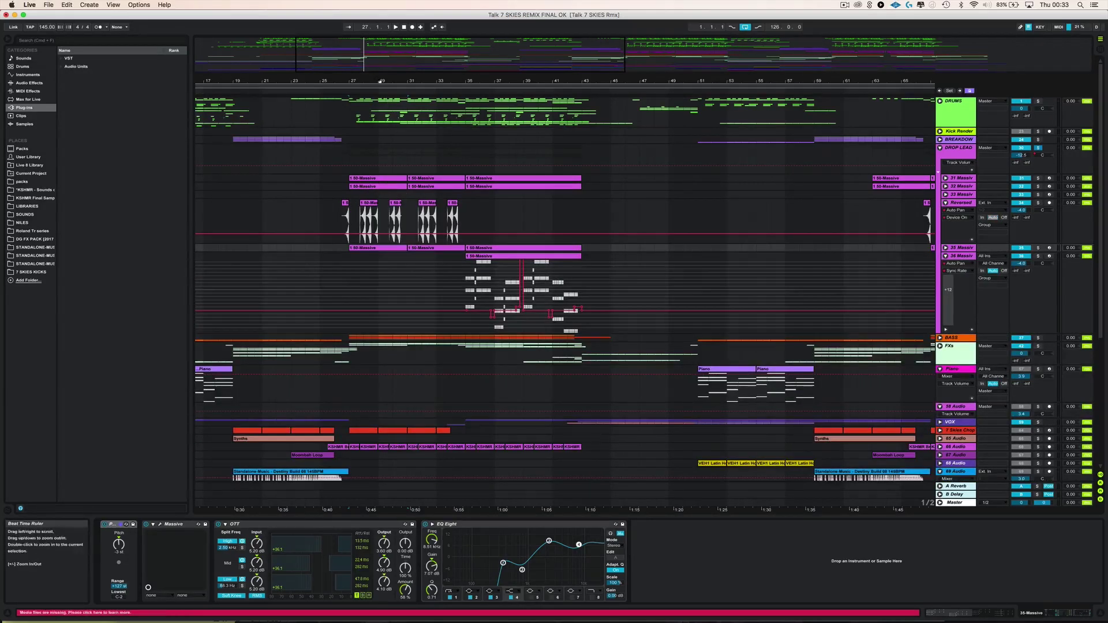
Step: Unfold the Reversed track and select its second audio clip, and reselect the 36-Massive clip at bar 35
left_click_drag(380, 81, 376, 94)
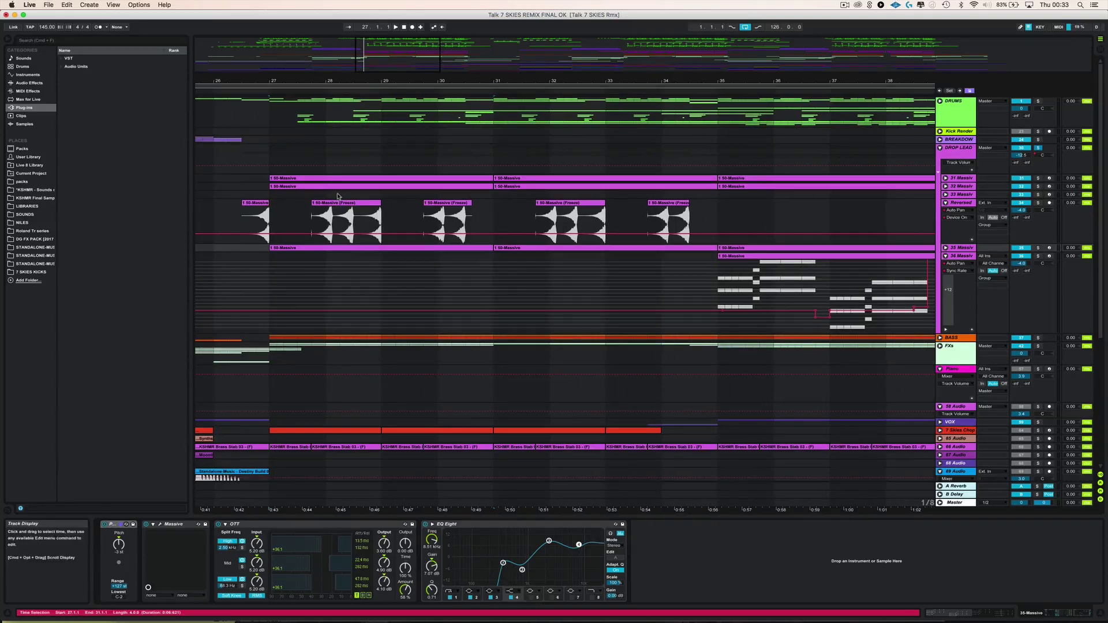
left_click(363, 217)
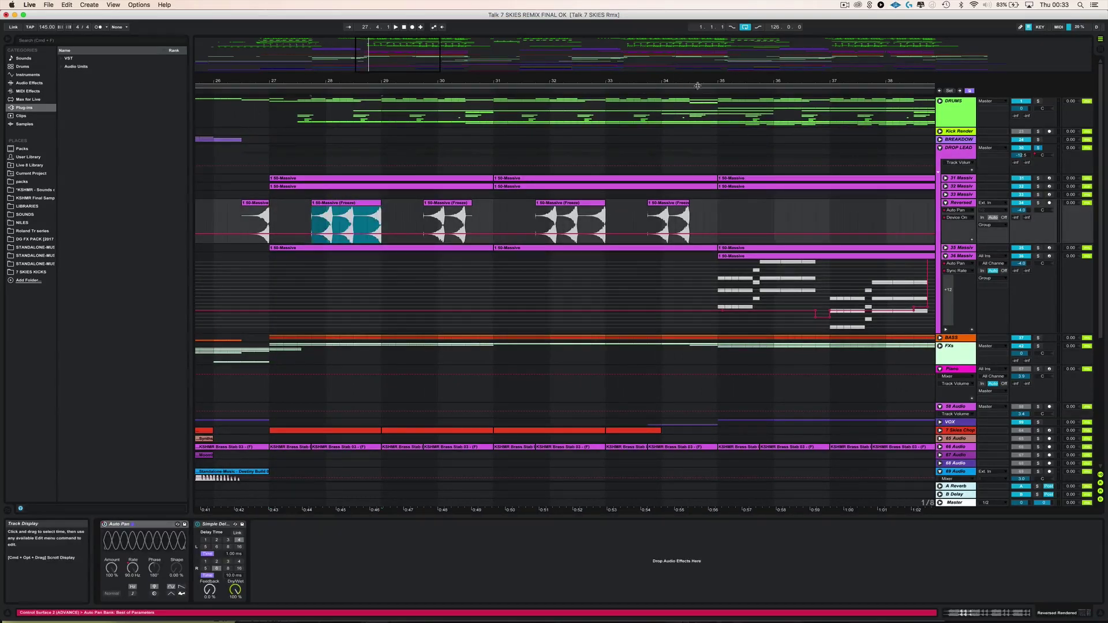
left_click_drag(697, 85, 654, 80)
left_click(677, 257)
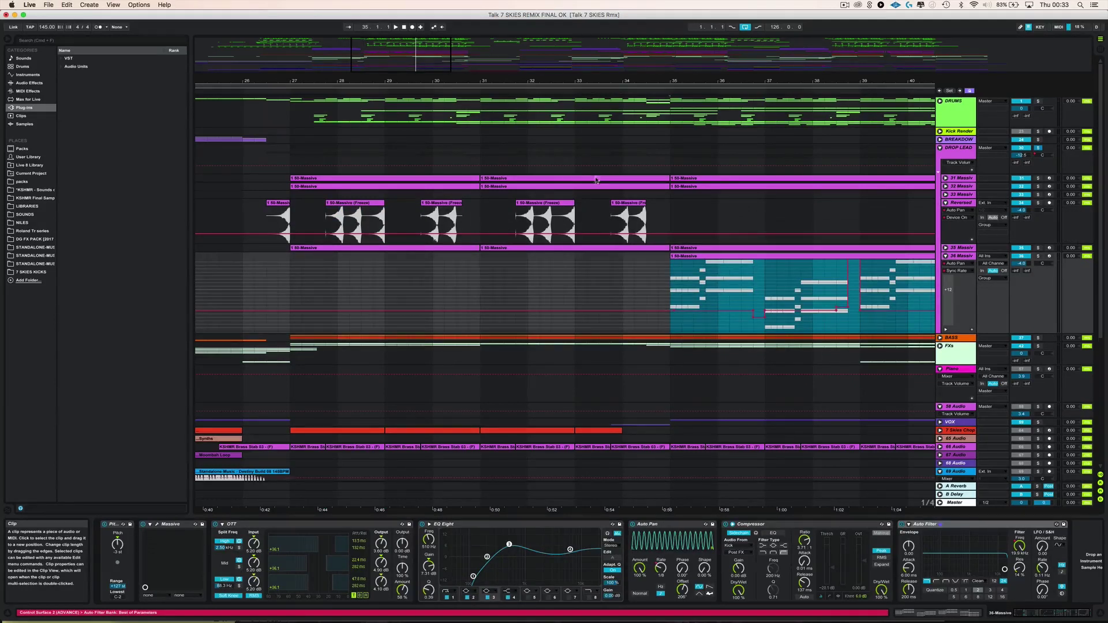
left_click_drag(654, 79, 486, 83)
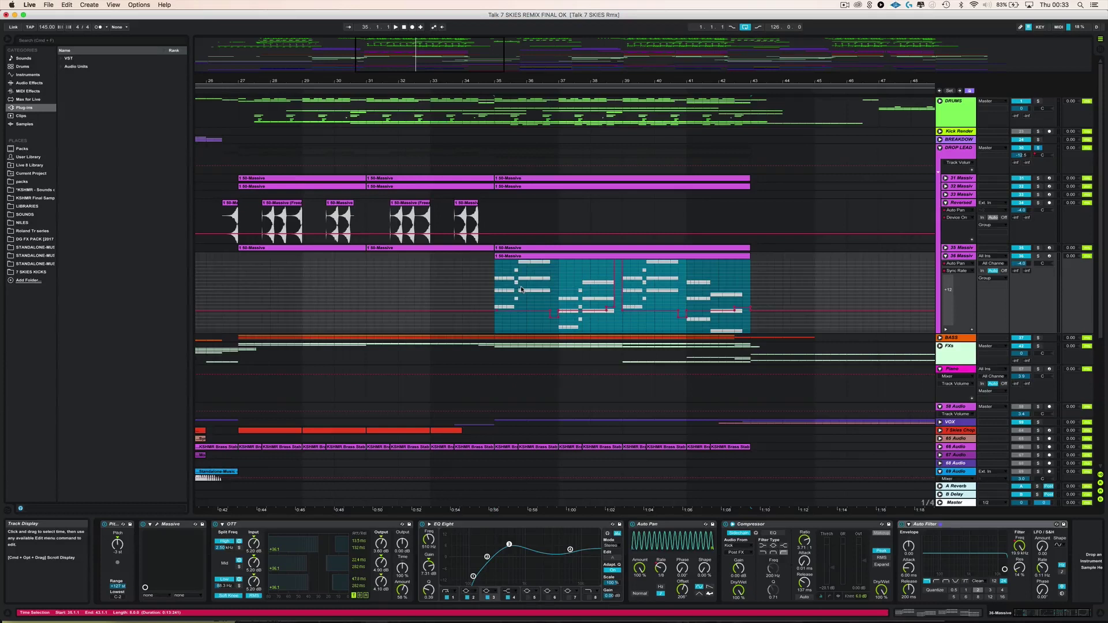
Step: Unfold the 31-Massive track and highlight in turn the gaps between its chords from beat 35.4 to bar 37
left_click(513, 255)
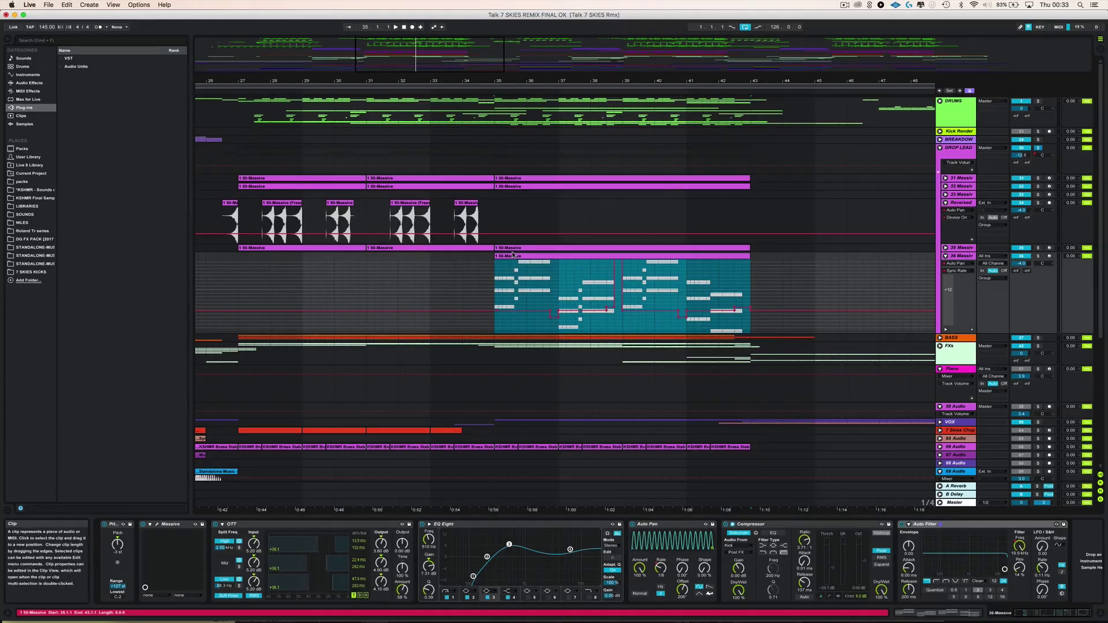
left_click(946, 186)
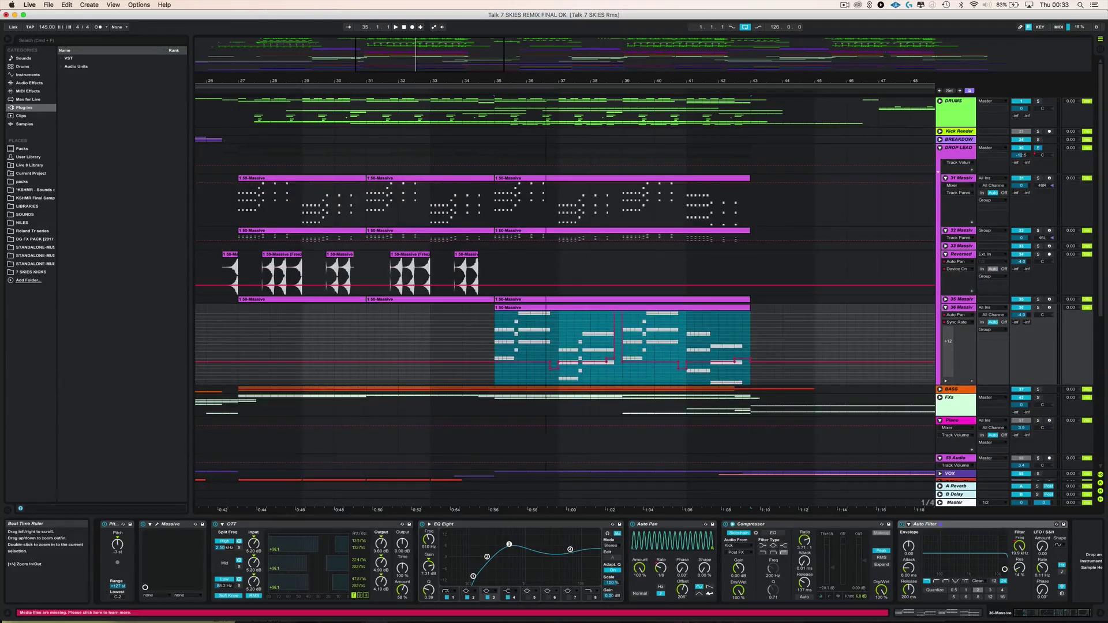
left_click_drag(546, 81, 546, 141)
left_click_drag(500, 213, 535, 213)
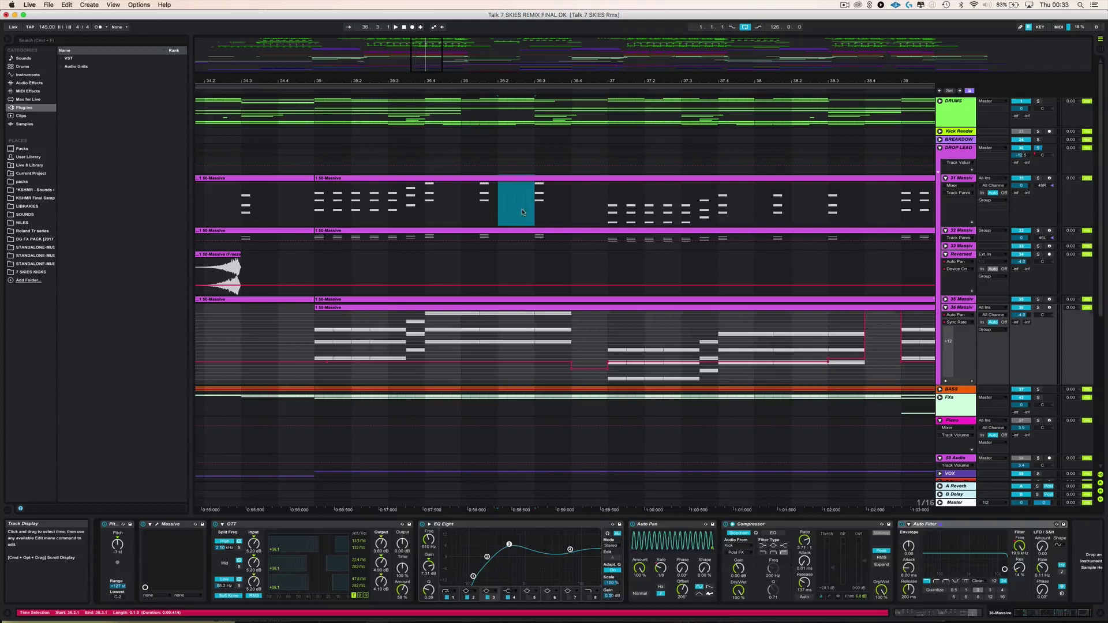
left_click_drag(443, 205, 480, 214)
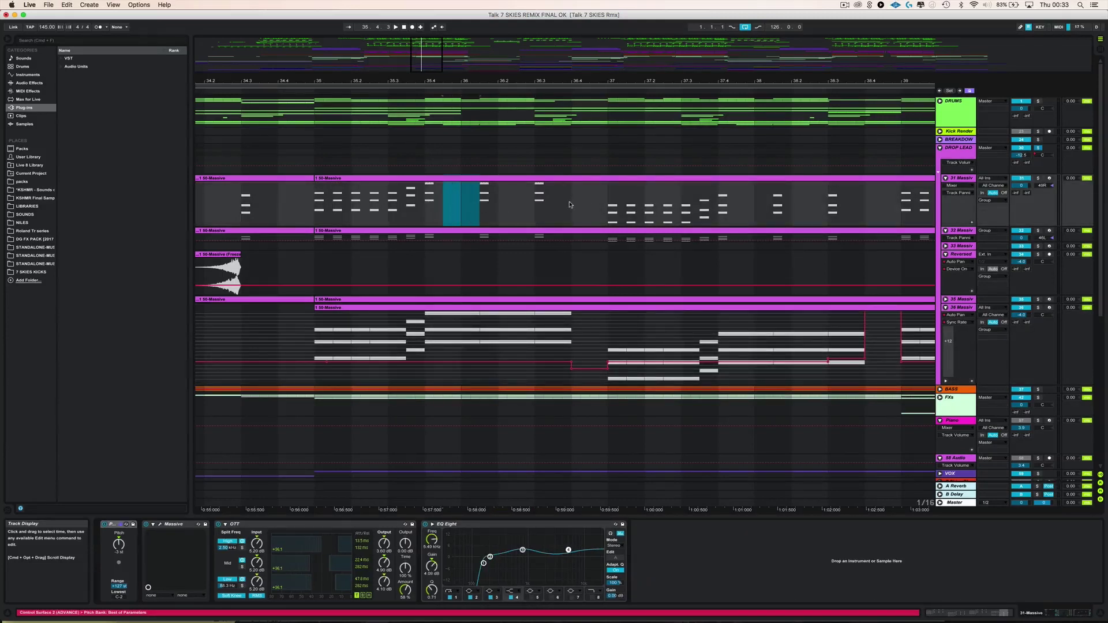
left_click_drag(569, 205, 605, 210)
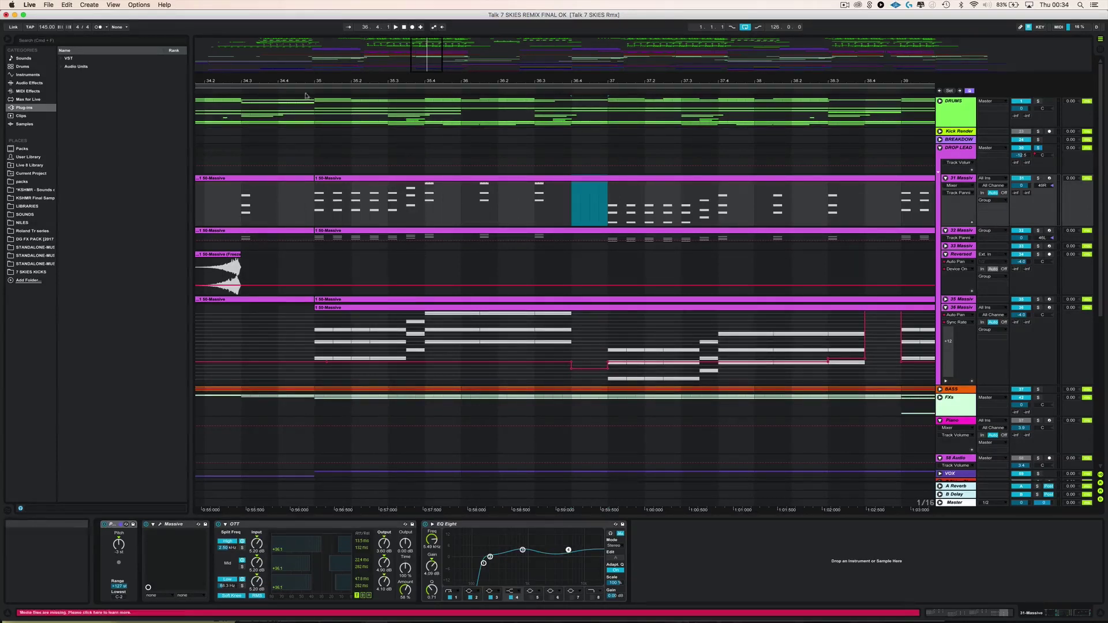
Step: Play the DROP LEAD group from bar 35, and select the 36-Massive clip there and the last Reversed clip before it
left_click_drag(314, 84, 312, 75)
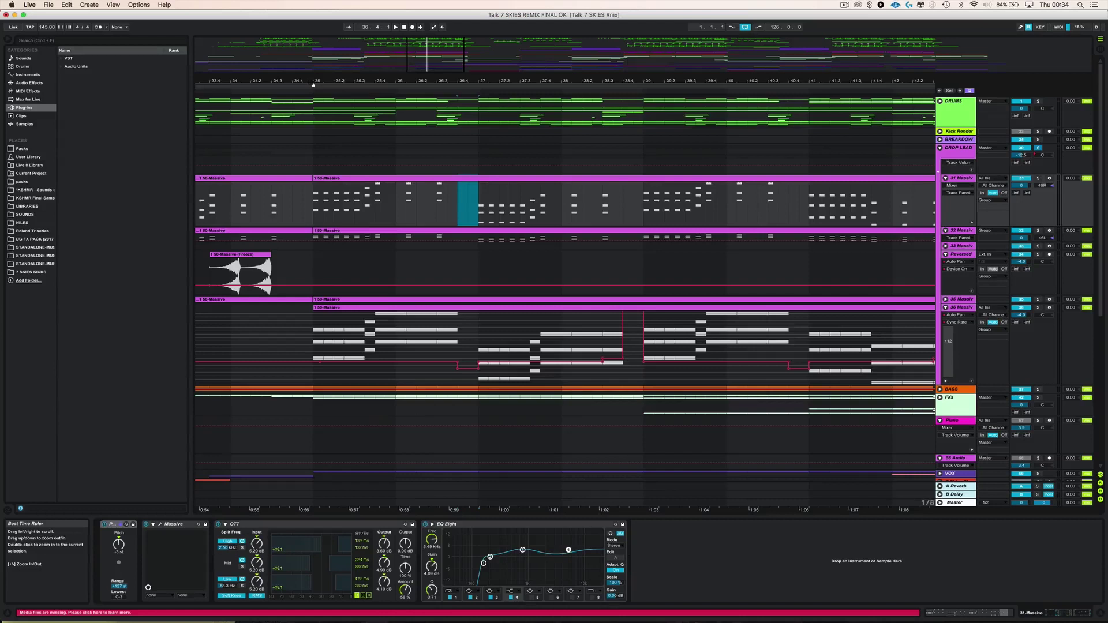
left_click(303, 92)
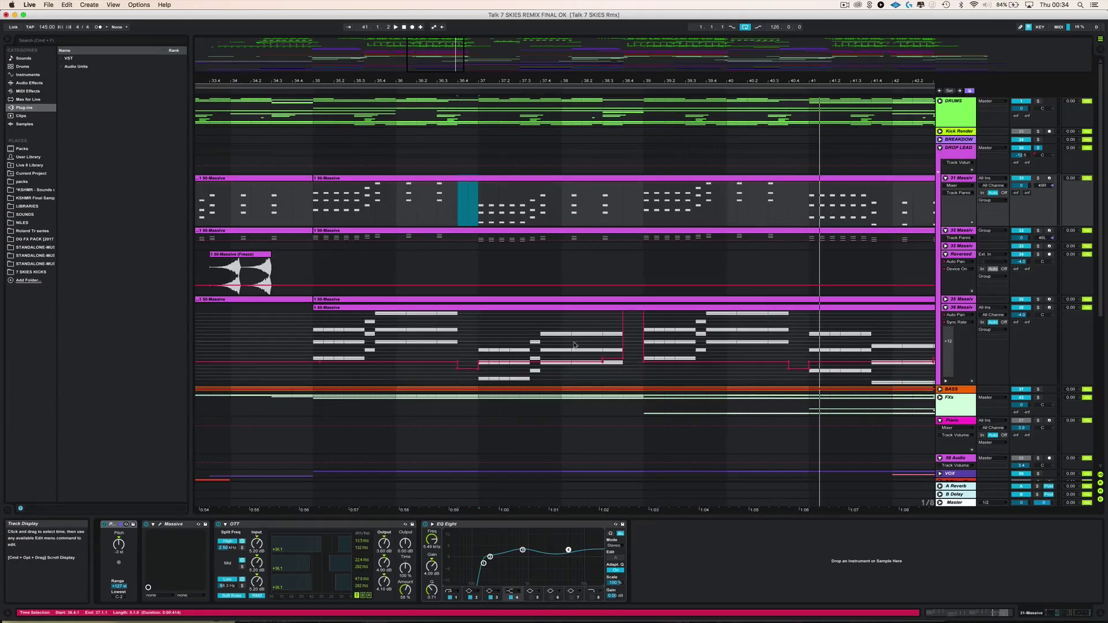
left_click_drag(807, 82, 679, 81)
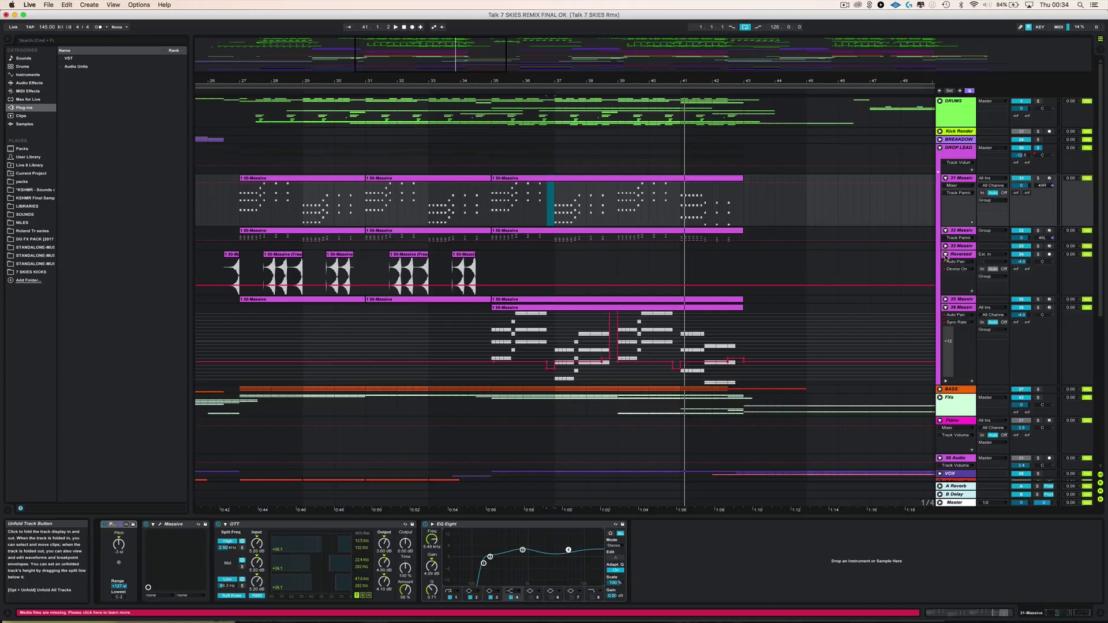
left_click(546, 322)
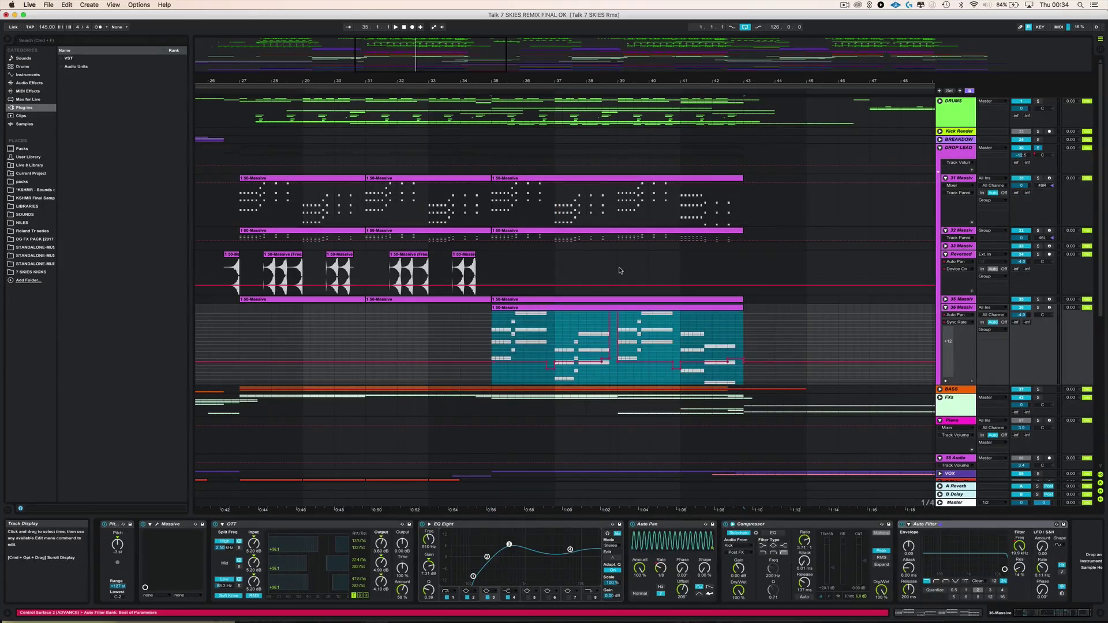
left_click(464, 260)
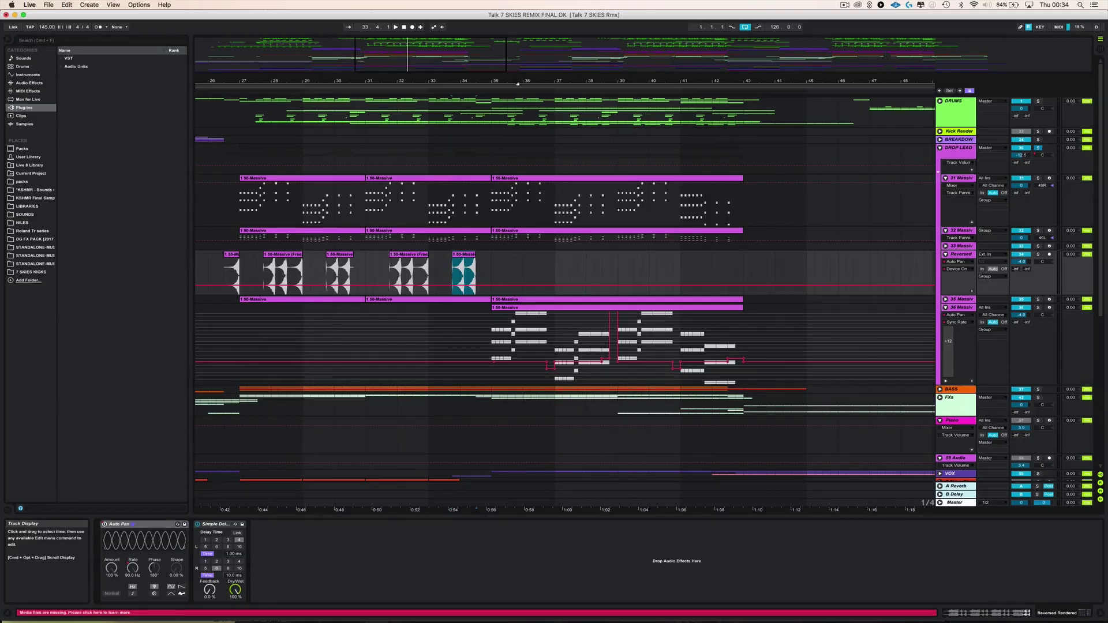
Step: Locate the third drop in the arrangement and select its 31-Massive clip at bar 99
left_click_drag(514, 81, 510, 26)
left_click_drag(450, 61, 453, 83)
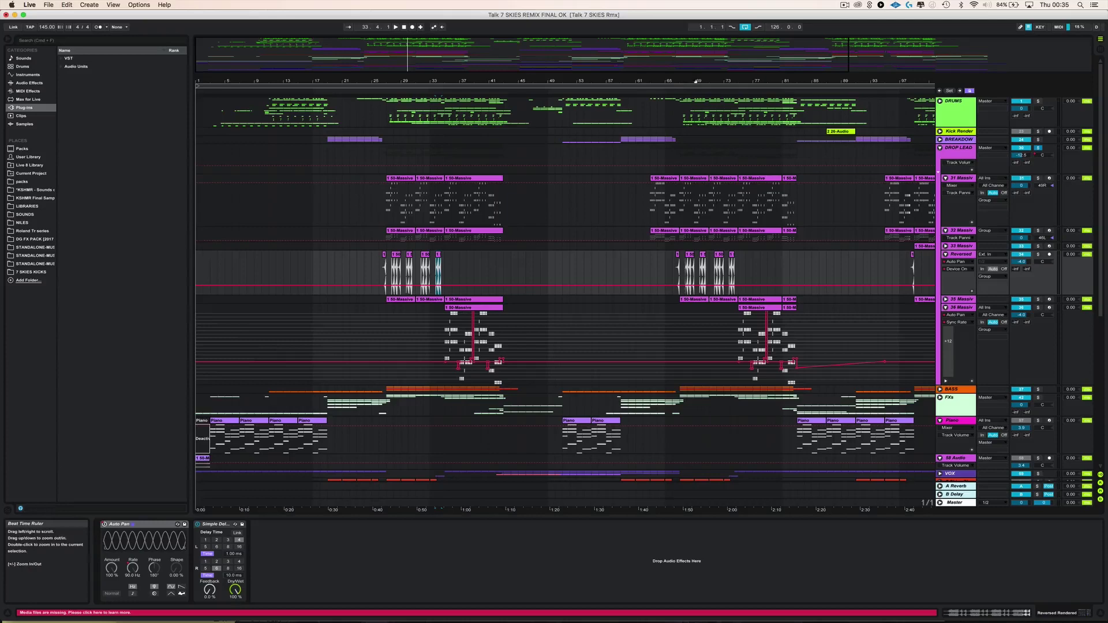
left_click_drag(452, 83, 426, 97)
left_click_drag(692, 82, 518, 85)
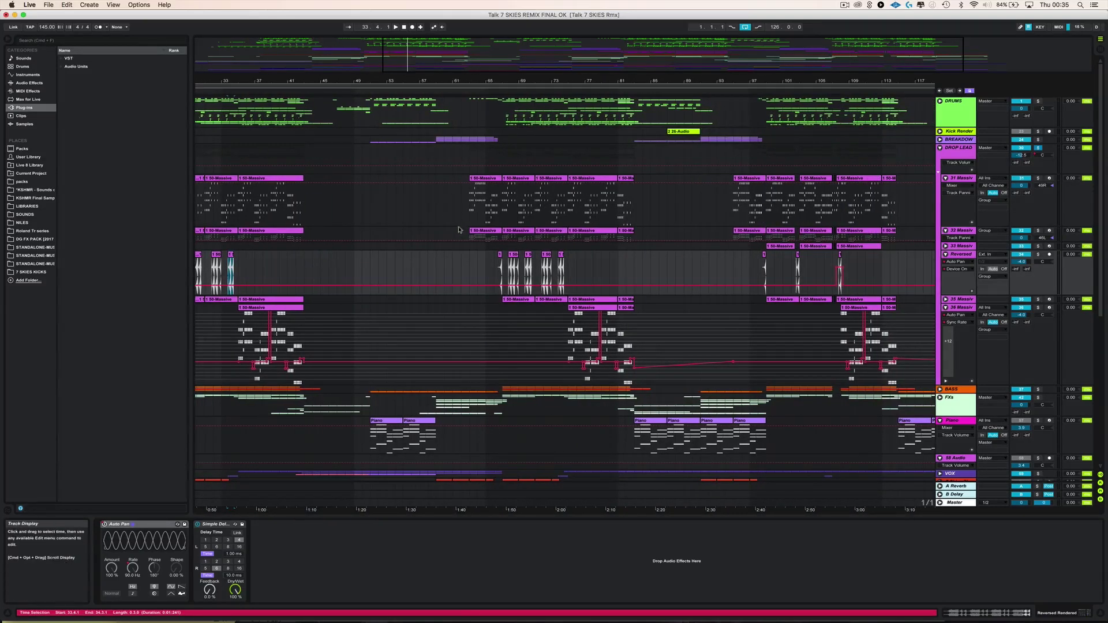
left_click_drag(789, 81, 646, 80)
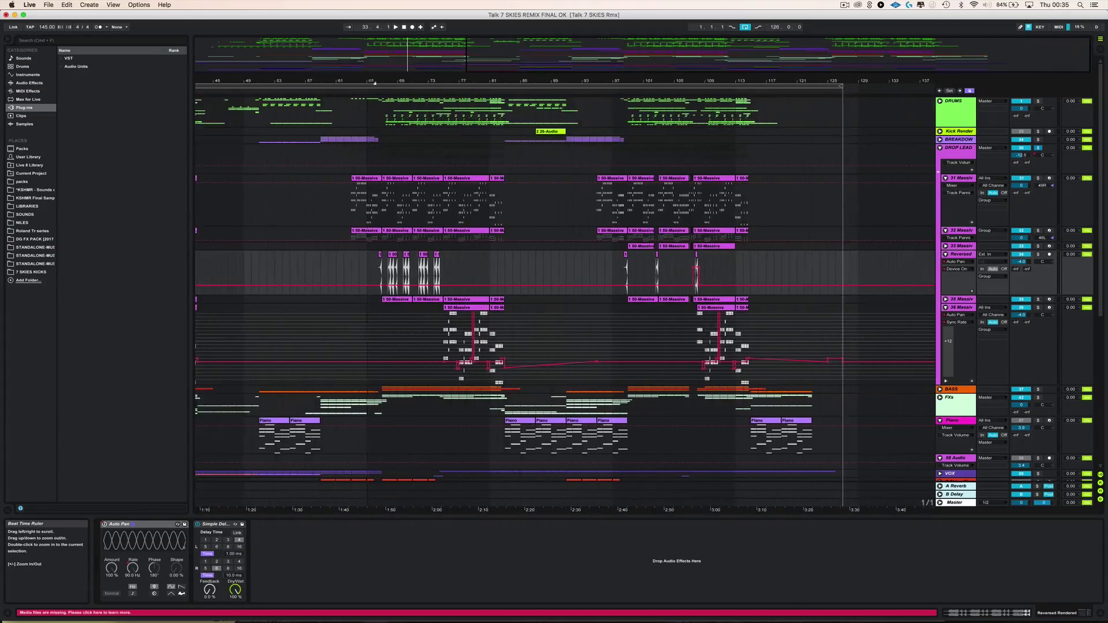
left_click(639, 180)
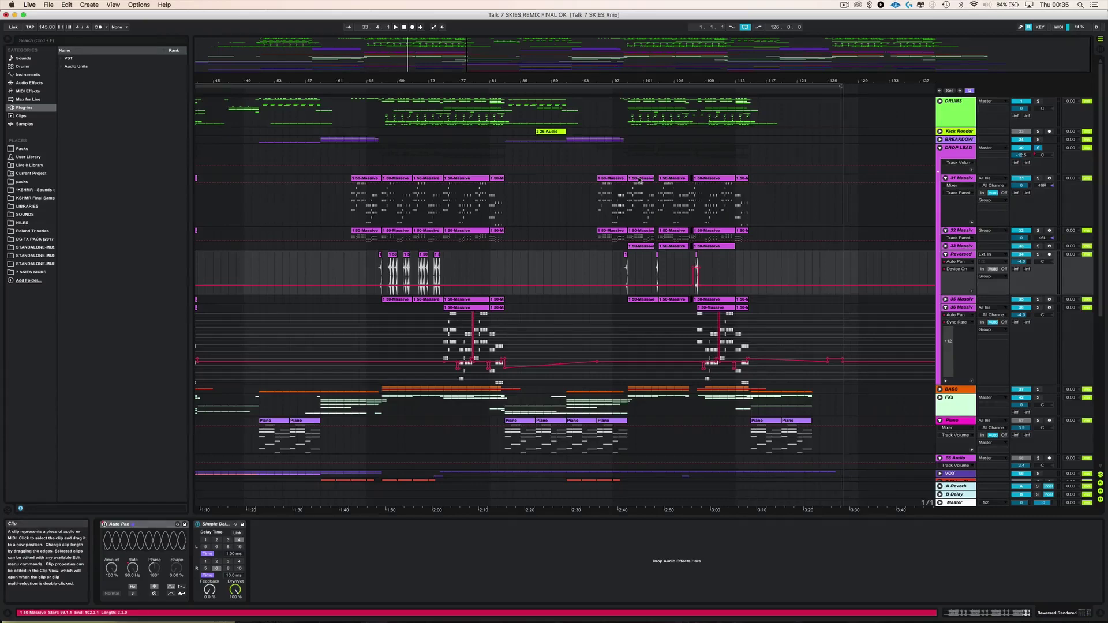
left_click(637, 180)
Step: Compare the lead clips of the first two drops with the third drop, and play from the 31-Massive clip at bar 99
left_click_drag(639, 83, 711, 112)
left_click_drag(231, 86, 908, 84)
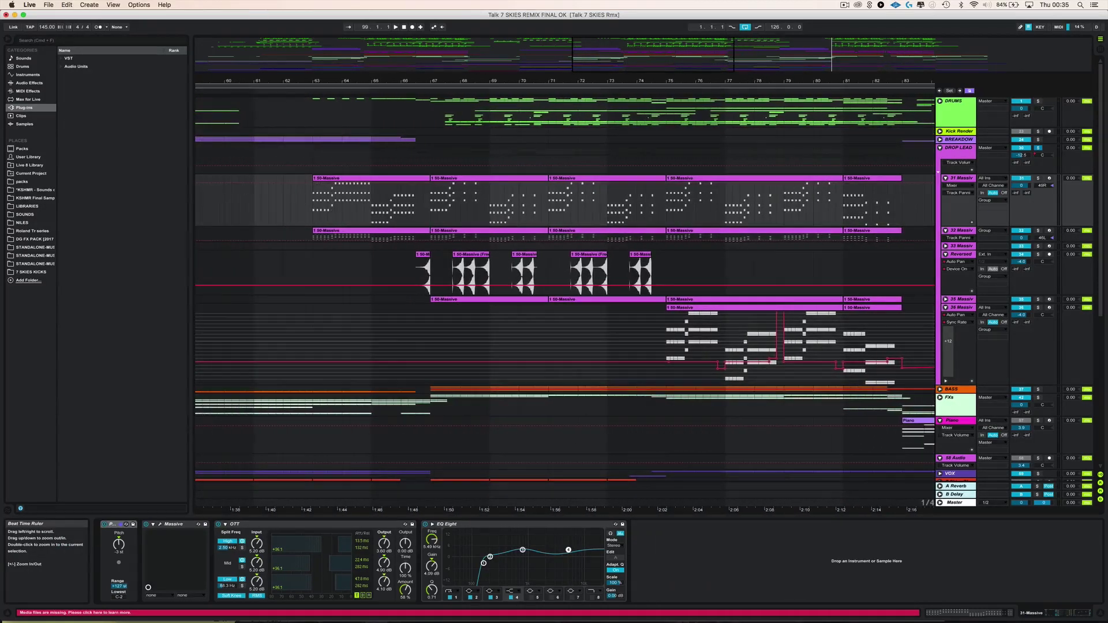
scroll(563, 274, "right", 3)
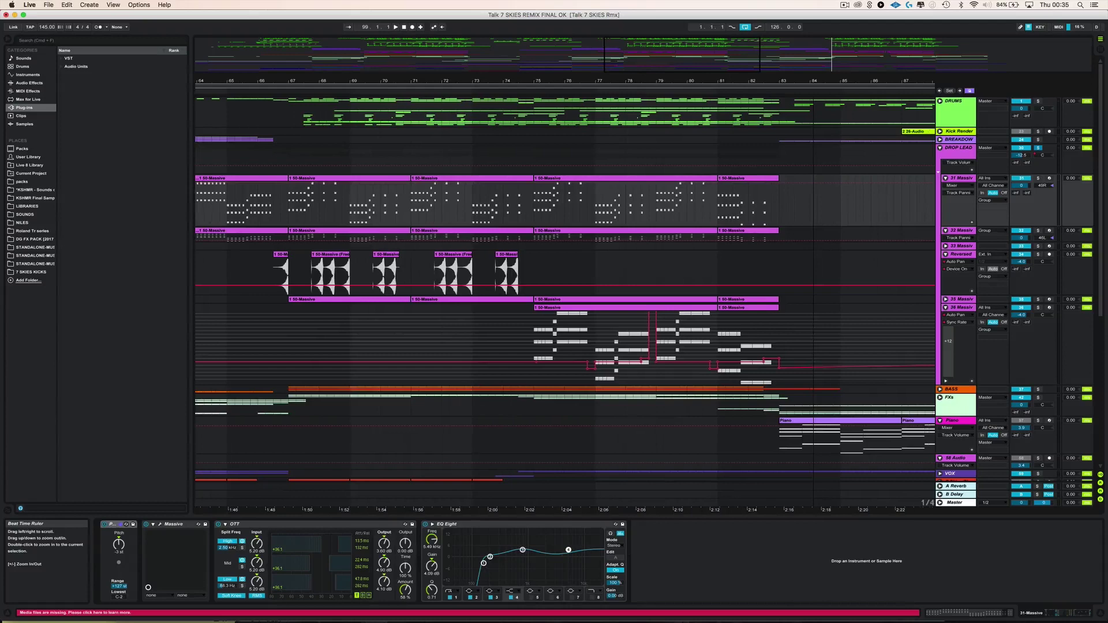
scroll(562, 274, "left", 20)
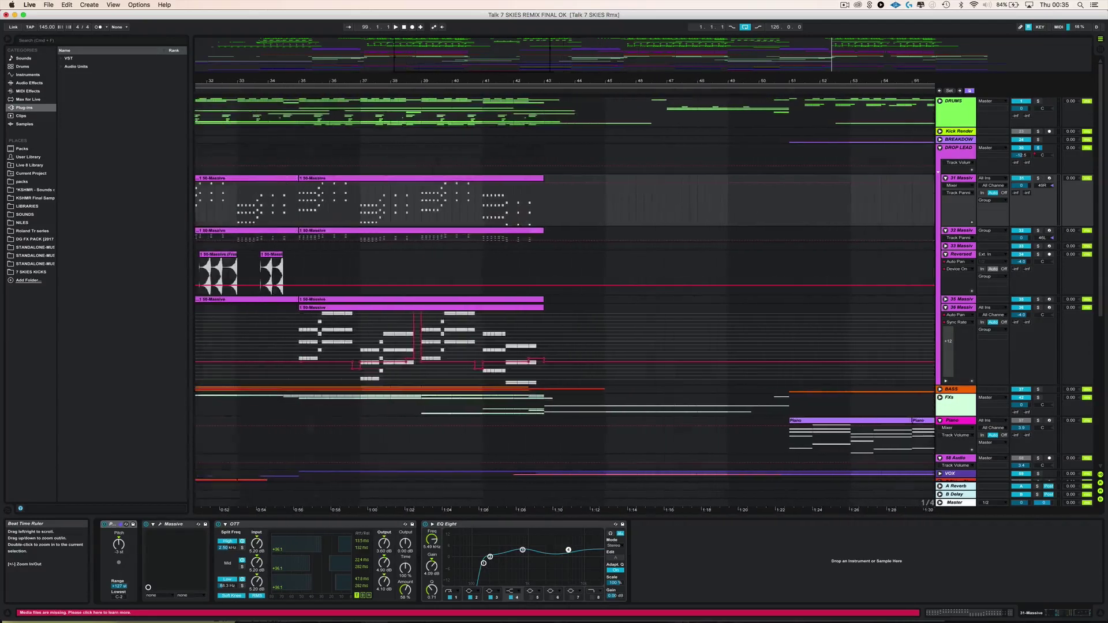
scroll(248, 232, "right", 20)
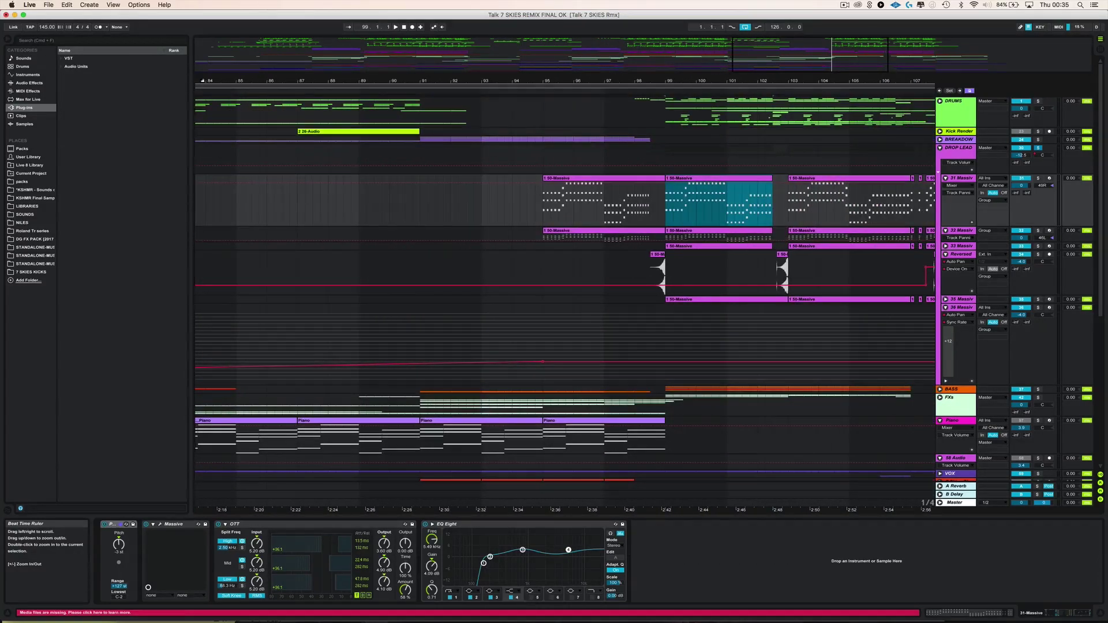
left_click(680, 183)
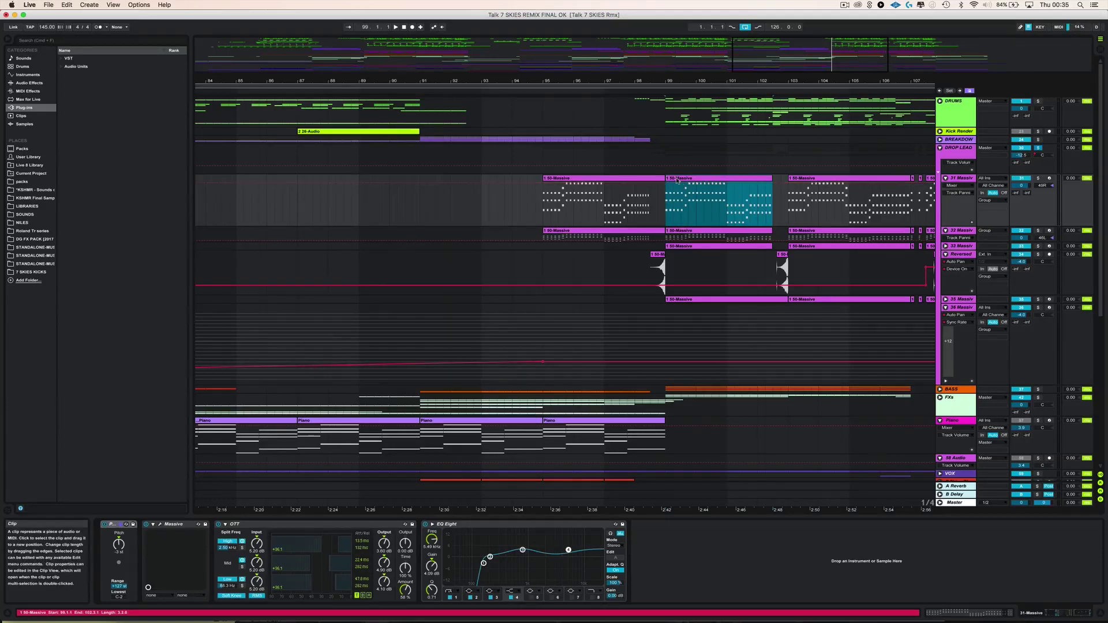
key("space")
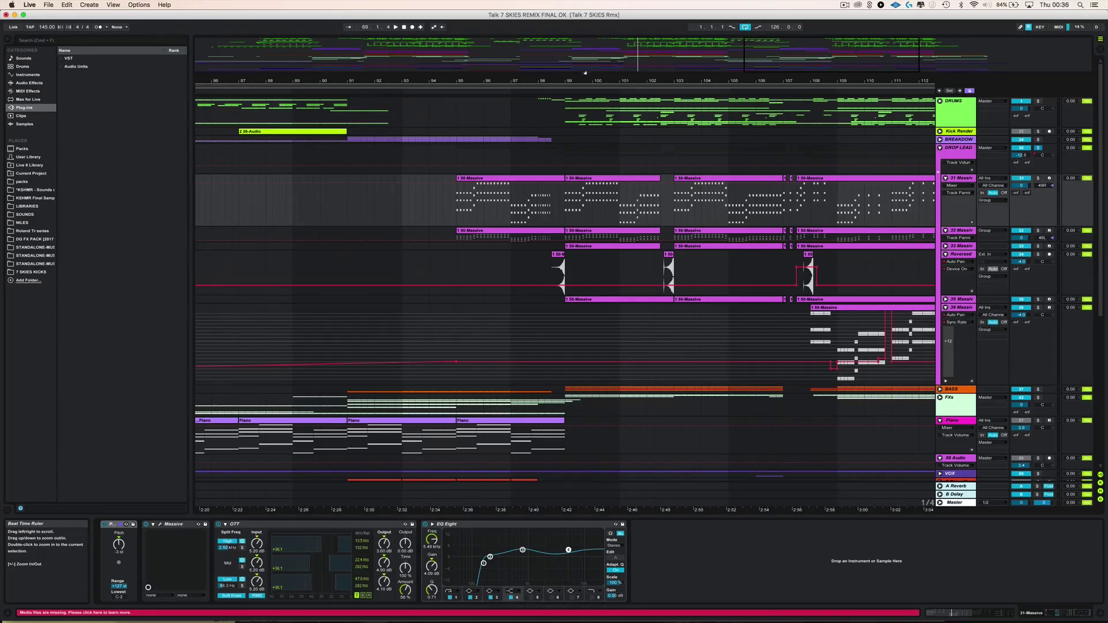
Step: Inspect the third drop from bar 99 and place the insert marker on the 36-Massive track just after bar 107
left_click_drag(579, 86, 574, 84)
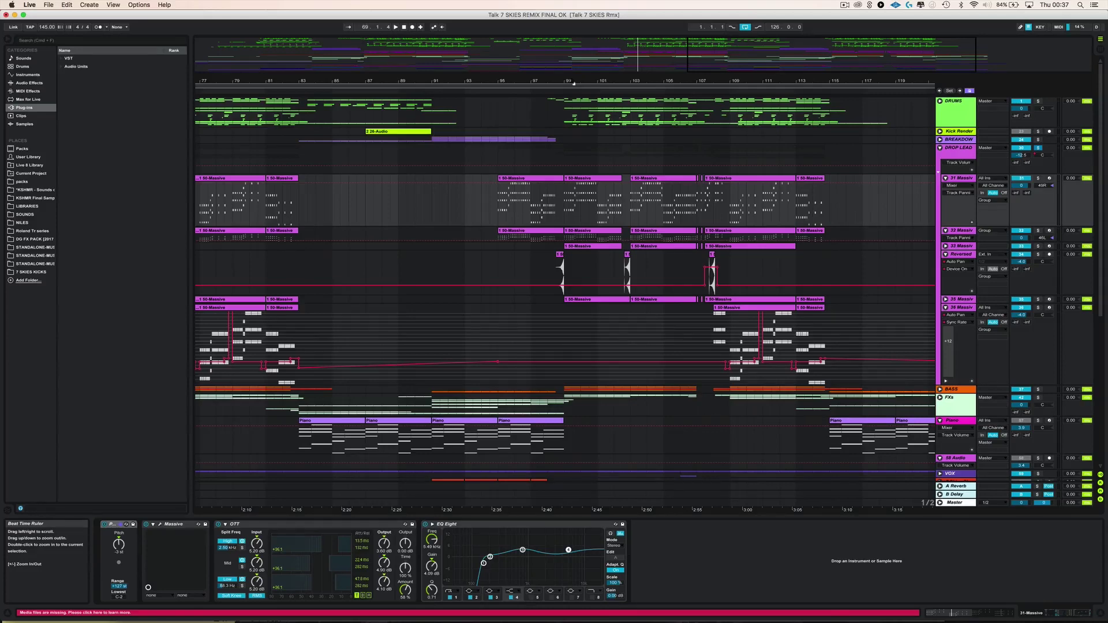
left_click_drag(584, 84, 582, 174)
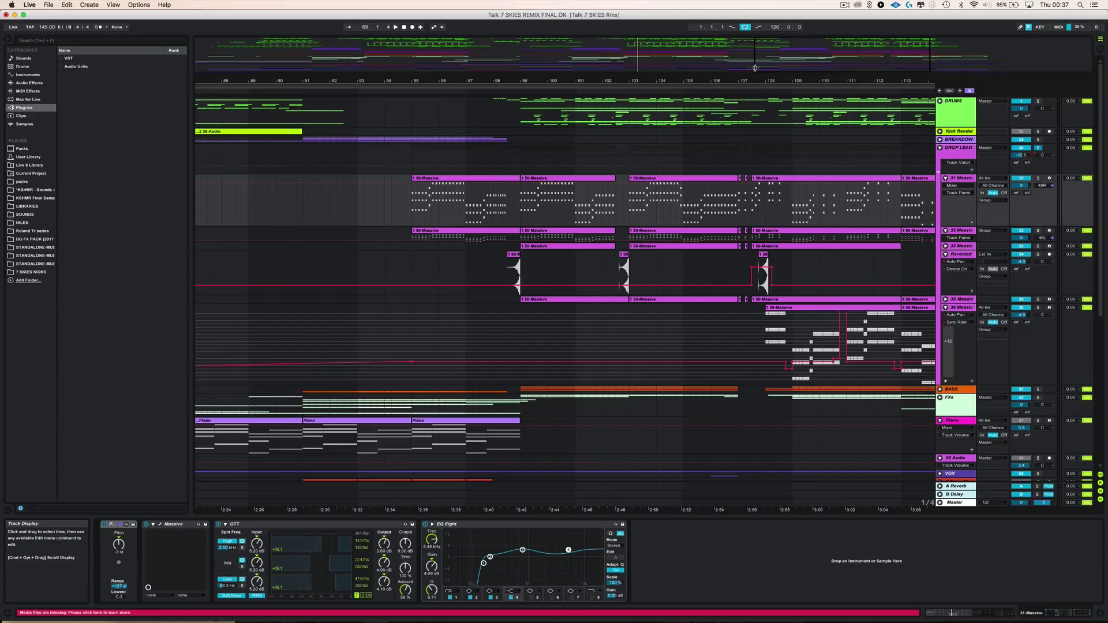
left_click(761, 86)
left_click_drag(776, 84, 625, 84)
left_click(537, 323)
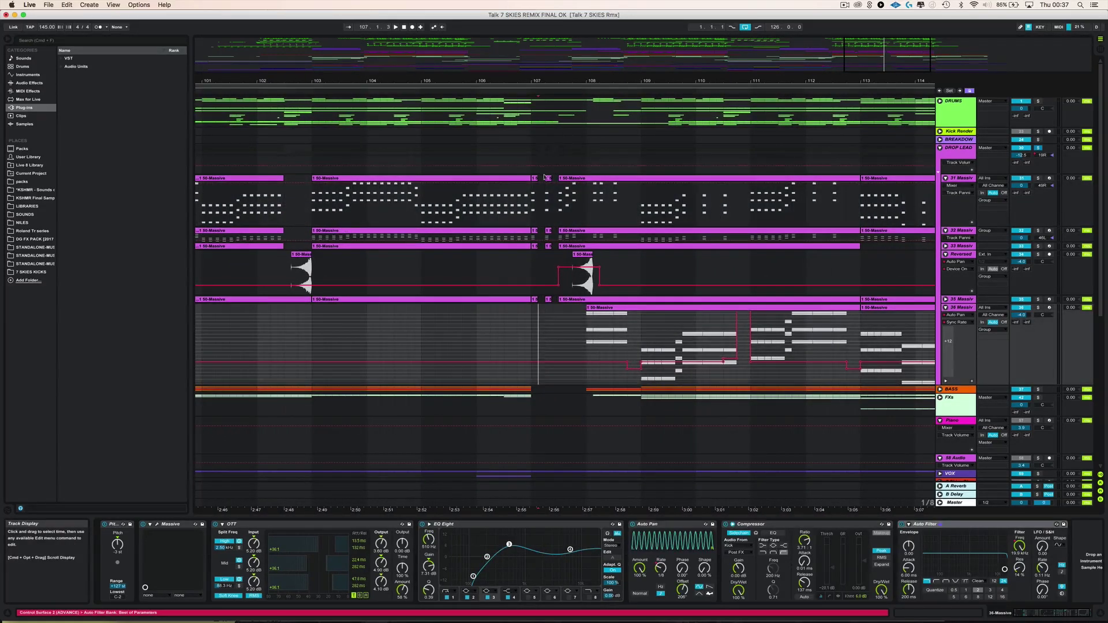
Step: Select the DROP LEAD group track and play it from the short cut clips at bar 107
left_click(957, 149)
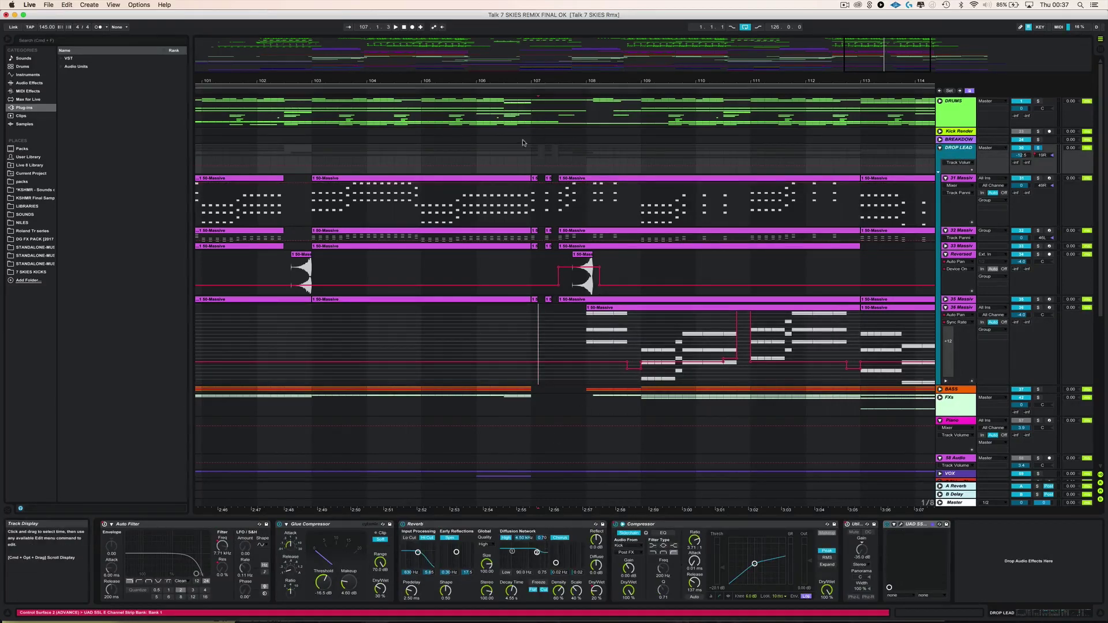
left_click(531, 157)
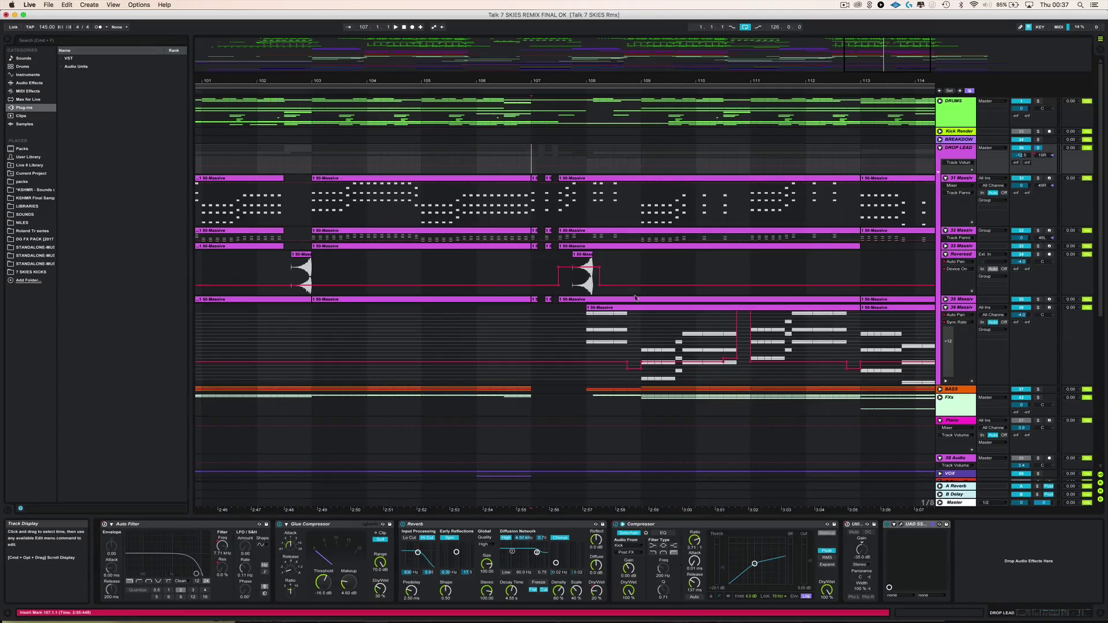
key("space")
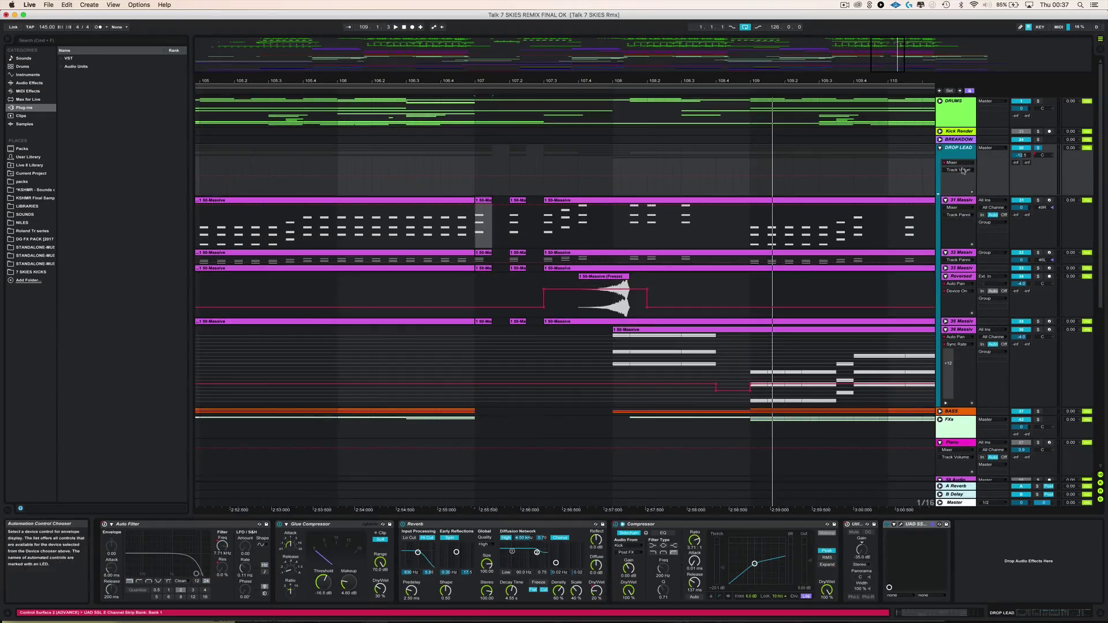
Step: Show the Track Panning automation on the DROP LEAD group and play it from bar 107
left_click(962, 170)
left_click(966, 186)
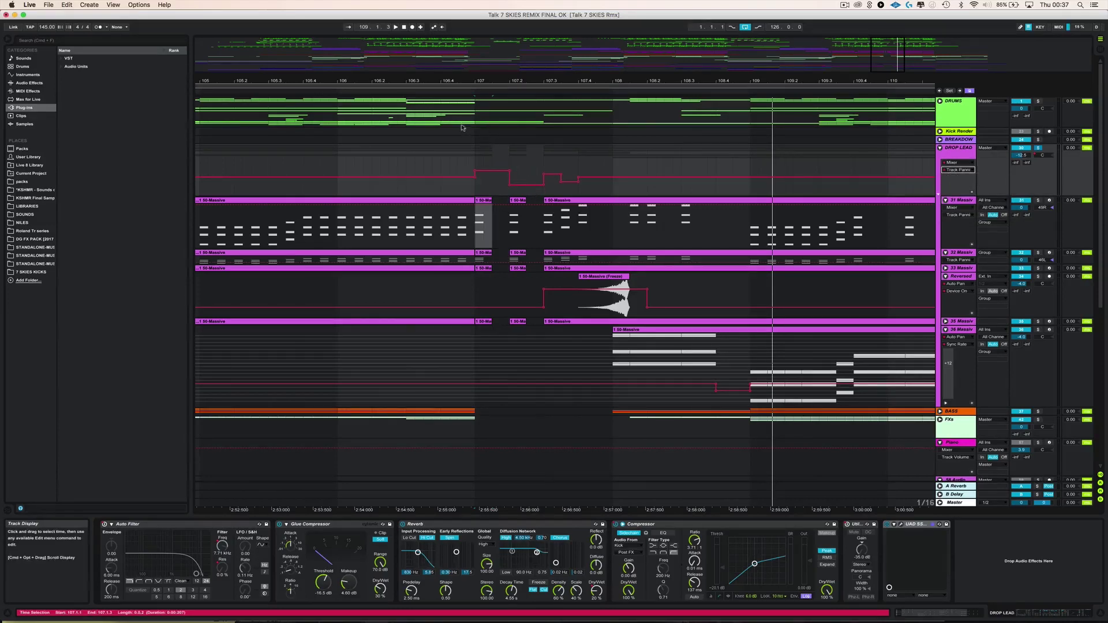
key("space")
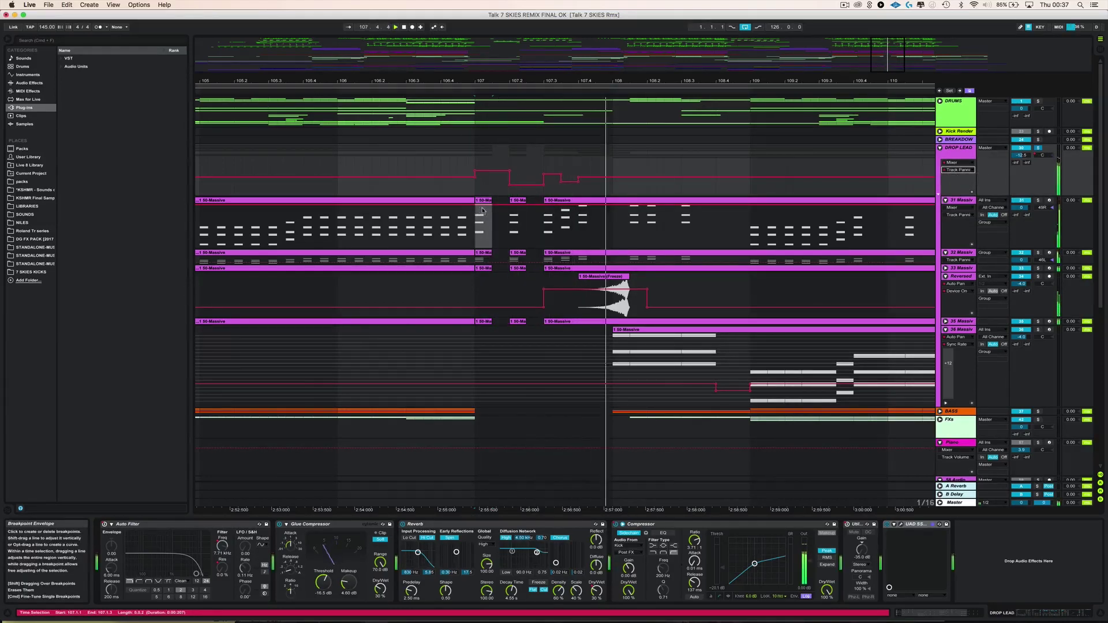
Step: Examine the group's panning changes against the short 31-Massive clips at 107.1 and 107.2, up to the step after 107.3
left_click(482, 201)
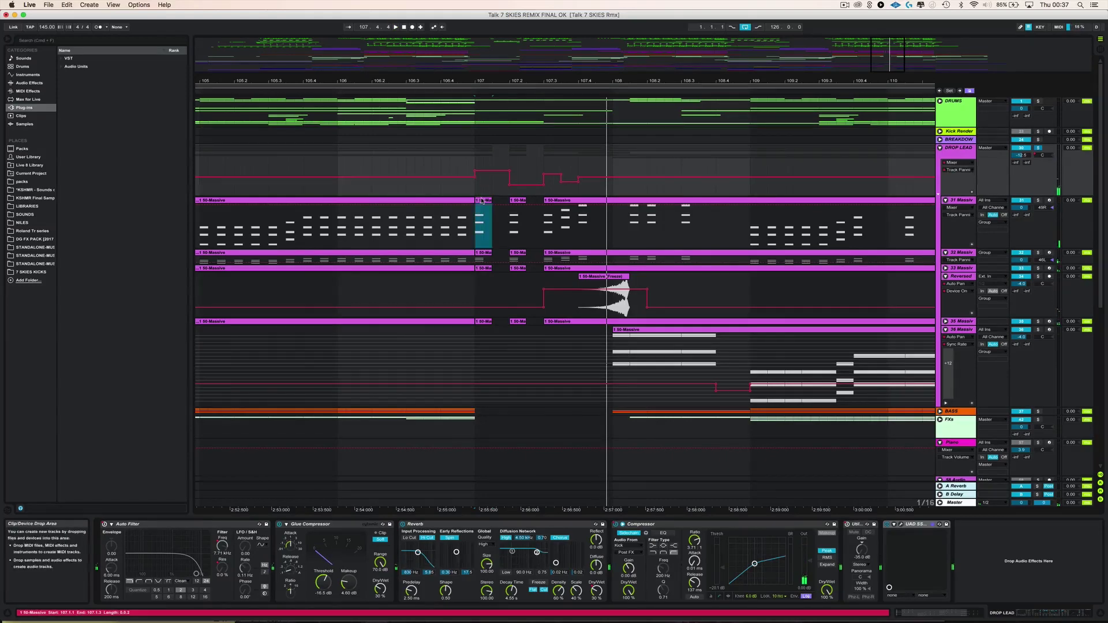
left_click(492, 180)
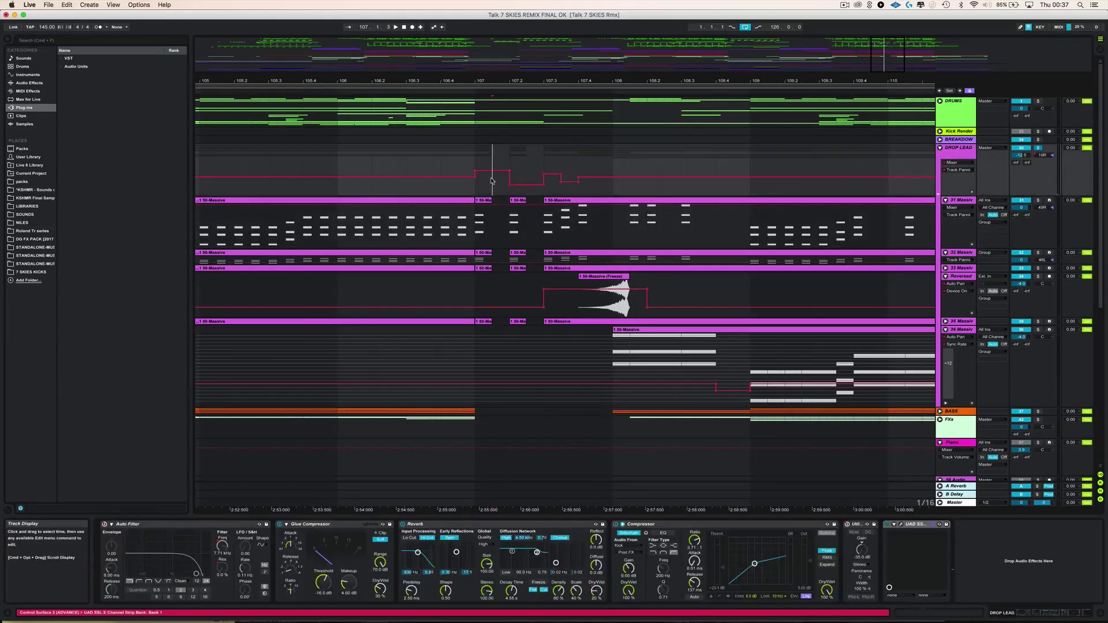
left_click(521, 192)
left_click(517, 200)
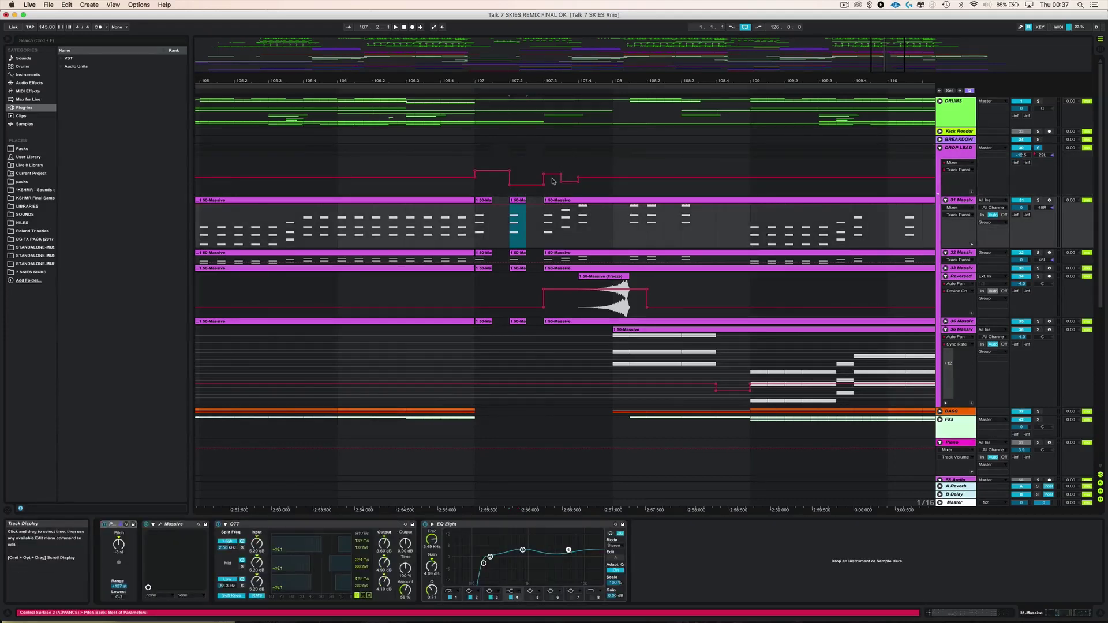
left_click(569, 182)
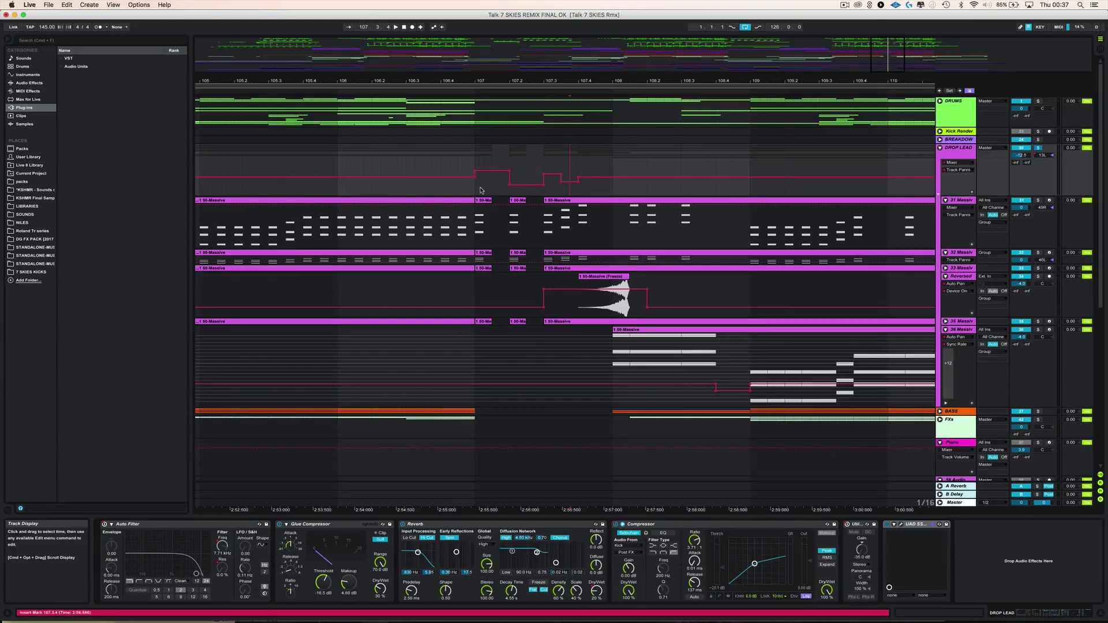
Step: Select the Reversed clip at 107.4 and solo its track with the Auto Pan device selected
left_click(600, 277)
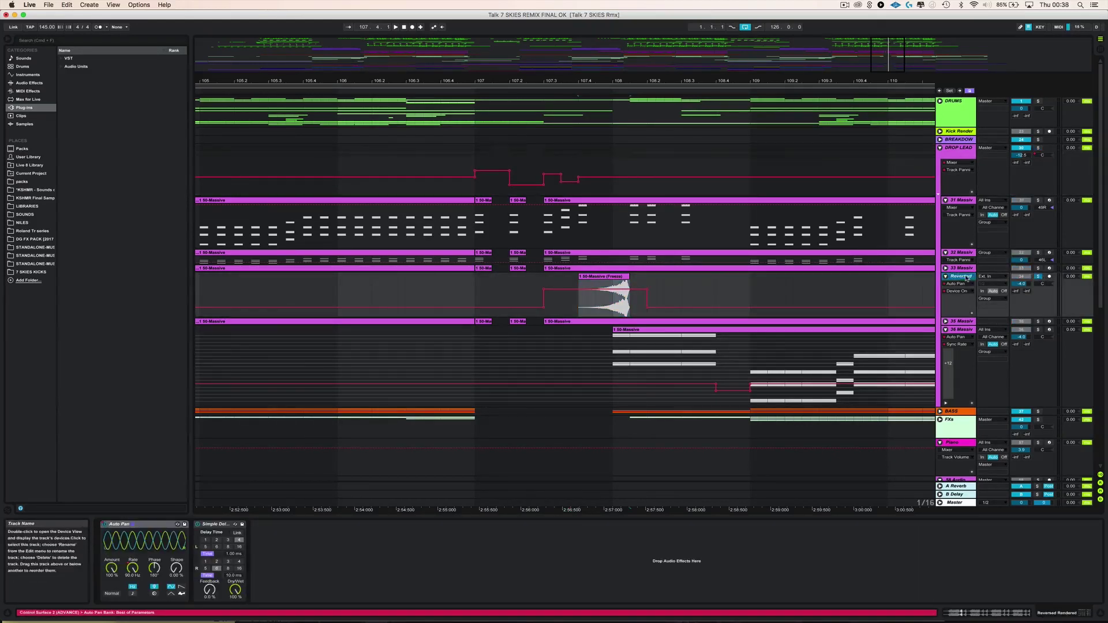
left_click(1037, 277)
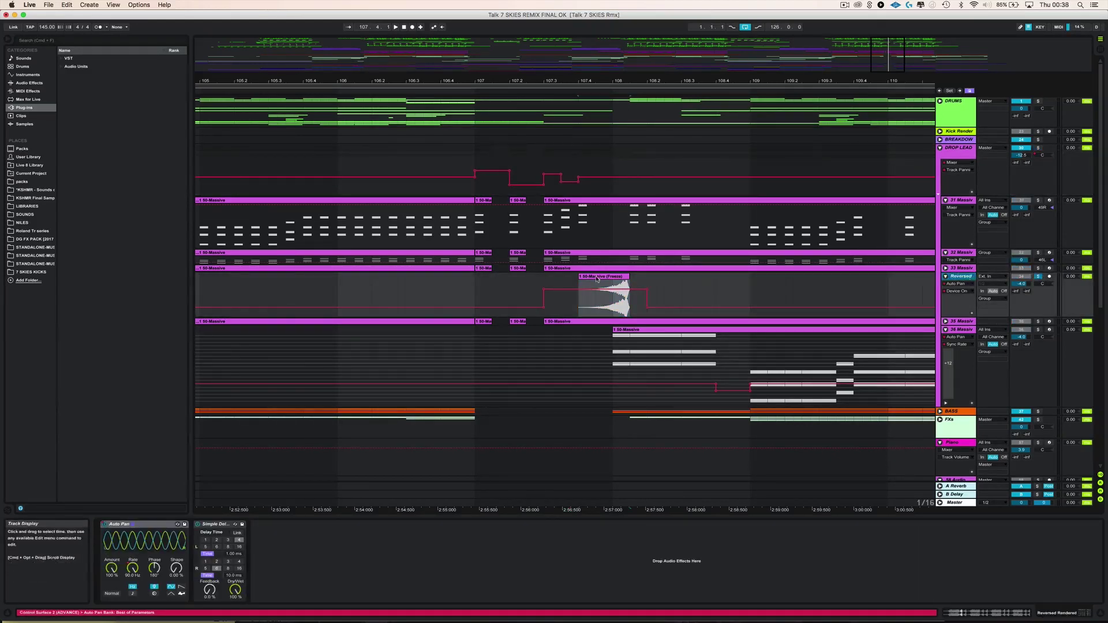
left_click(122, 524)
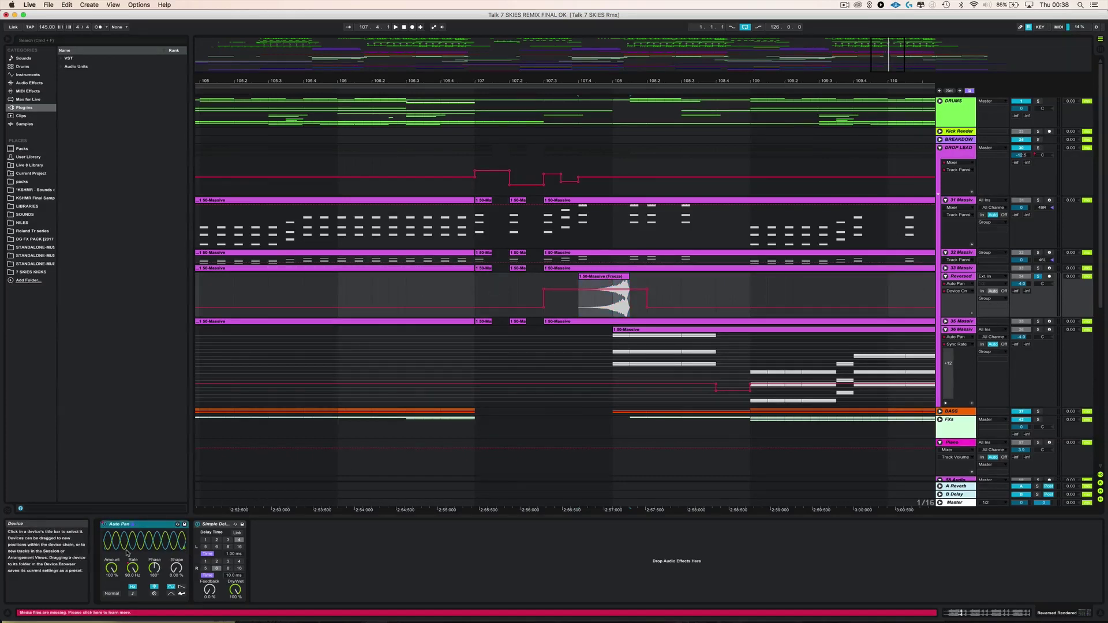
Step: Play the soloed Reversed clip with its Auto Pan automation and unsolo the Reversed track
key("space")
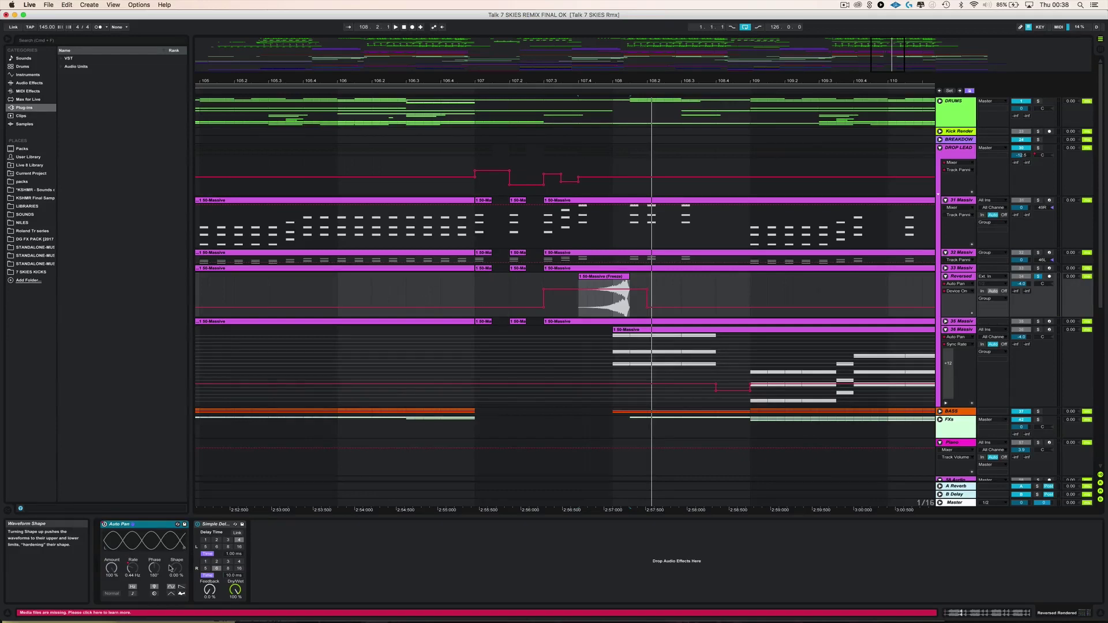
key("space")
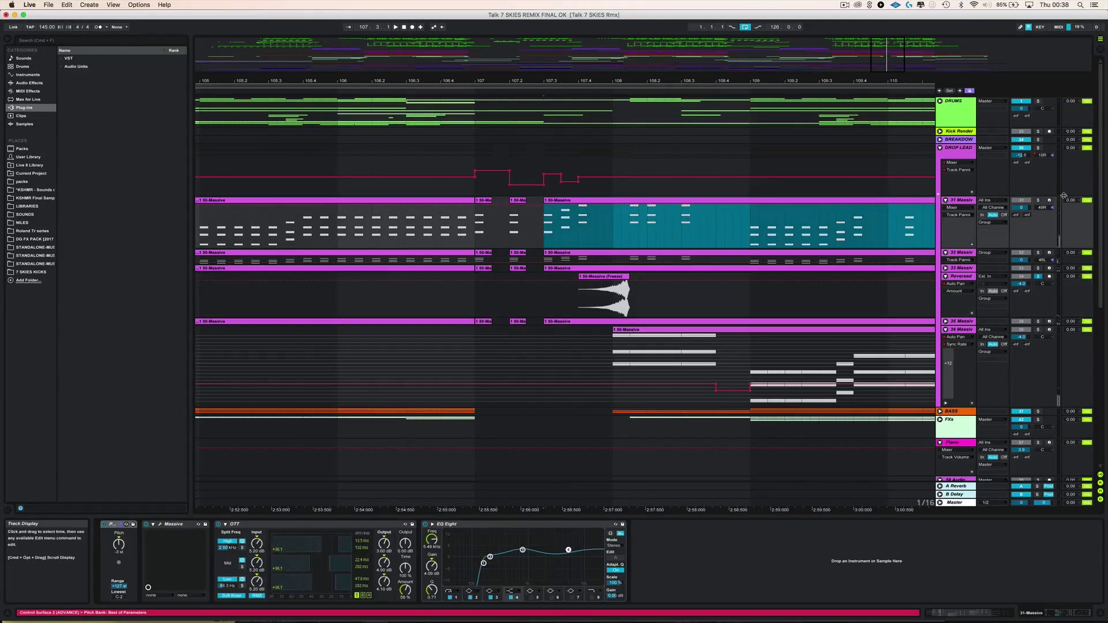
left_click(1037, 277)
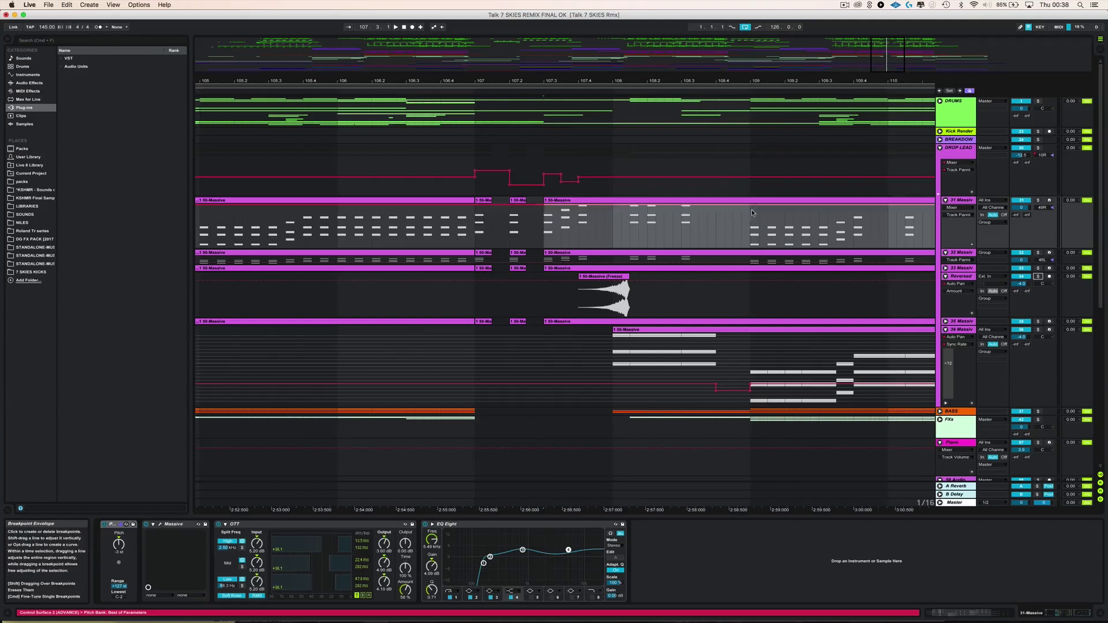
Step: Select the soloed DROP LEAD group and audition its layers through bar 108 and from 108.4
key("space")
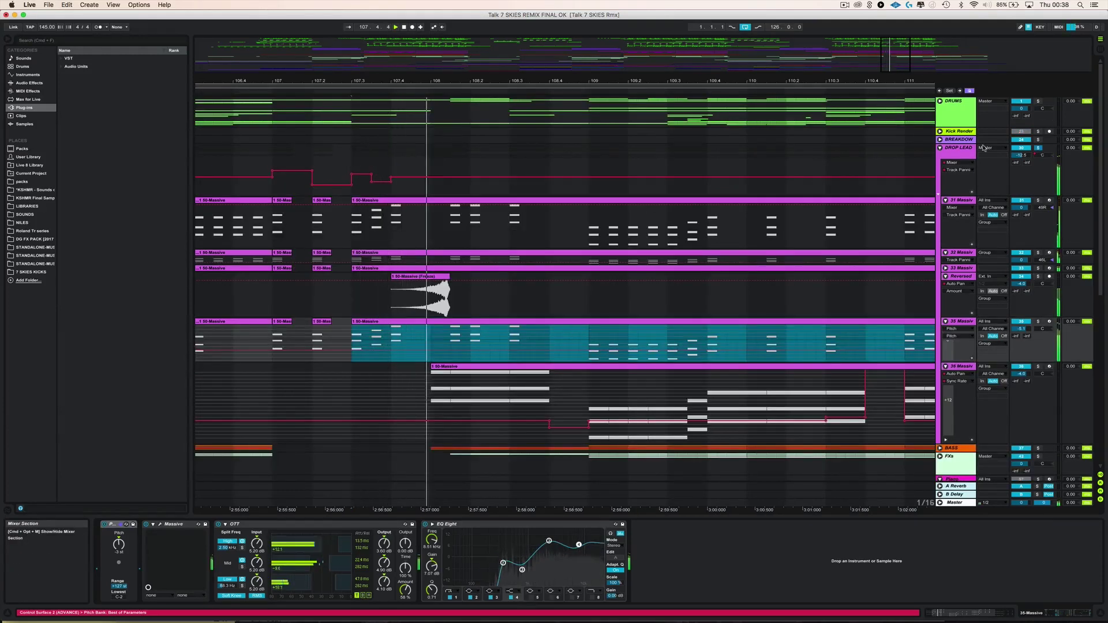
left_click(984, 147)
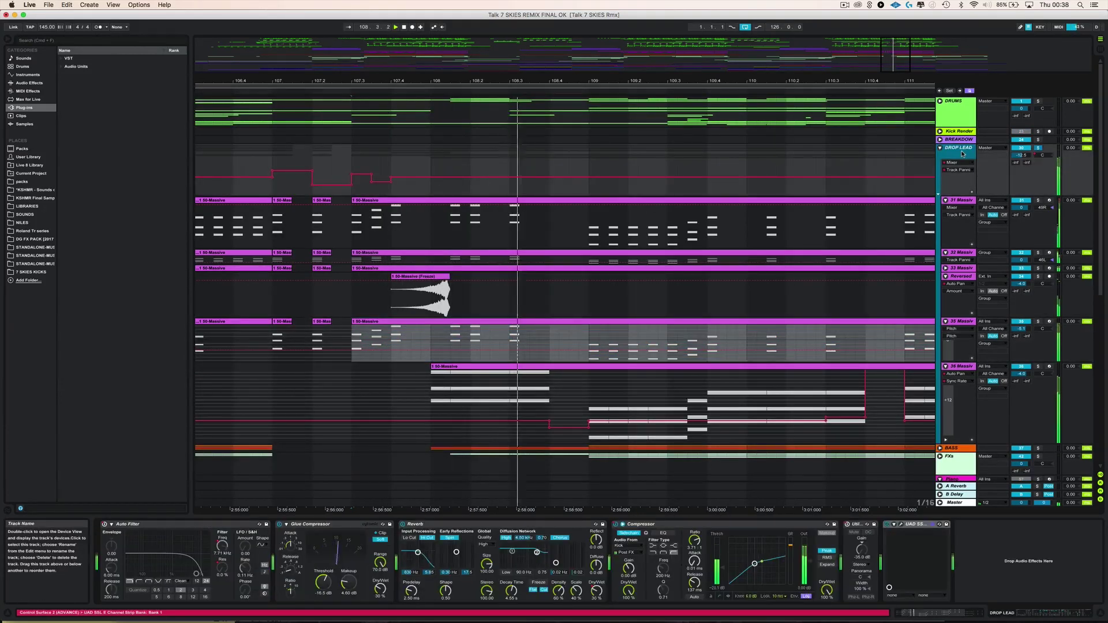
key("space")
left_click(550, 188)
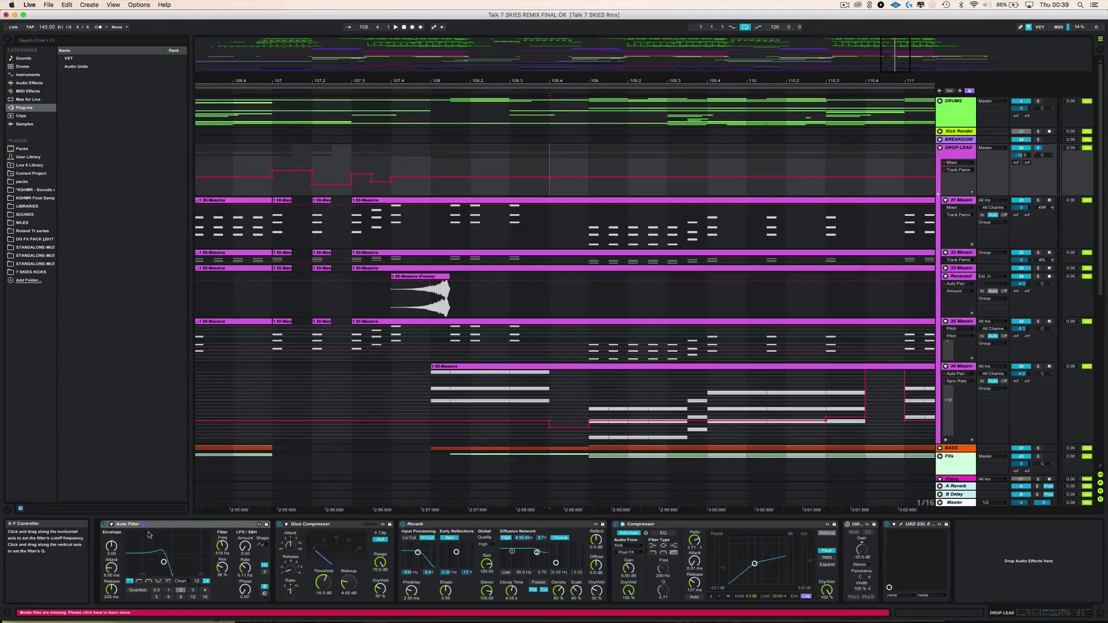
key("space")
Step: Replay the soloed DROP LEAD layers from 108.4 and again from 108.3 to compare the transition into bar 109
key("space")
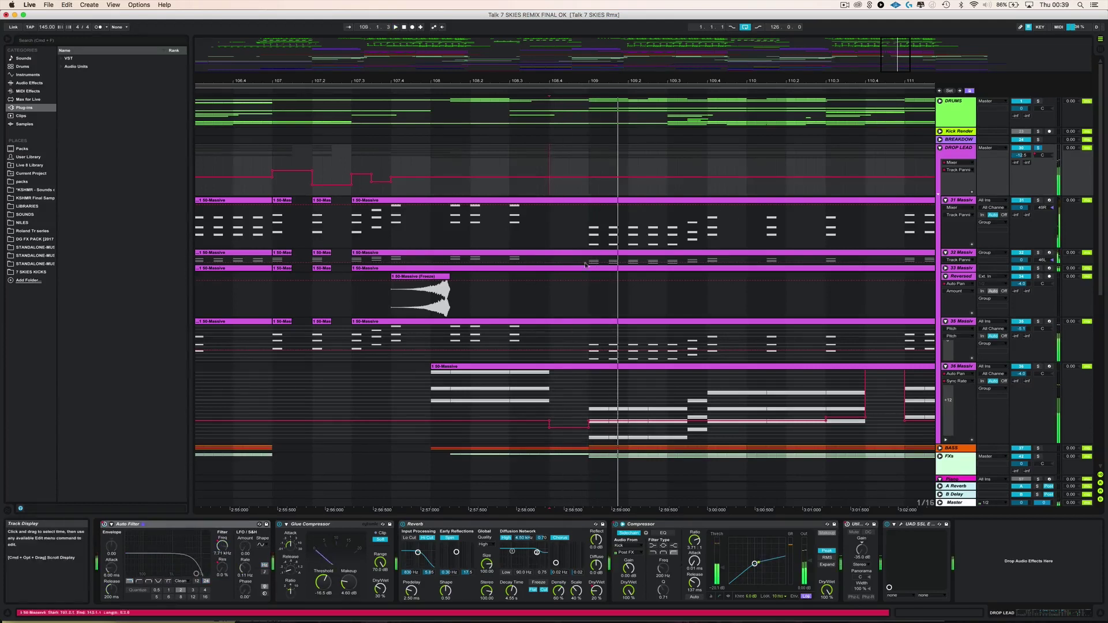
left_click(551, 303)
key("space")
key("space")
key("space")
key("space")
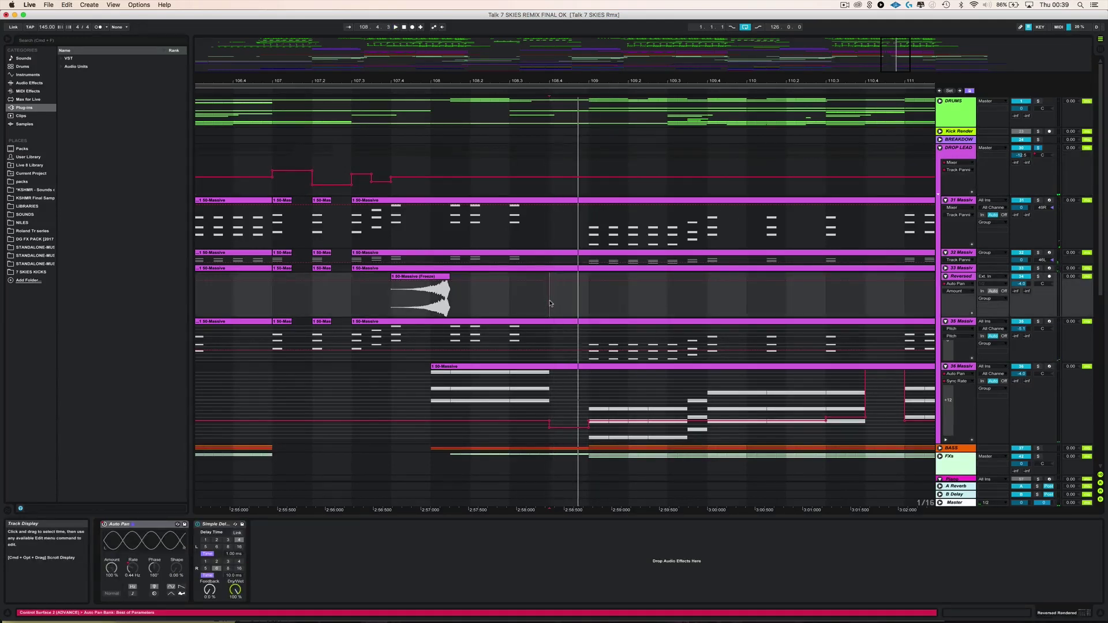
left_click(509, 303)
key("space")
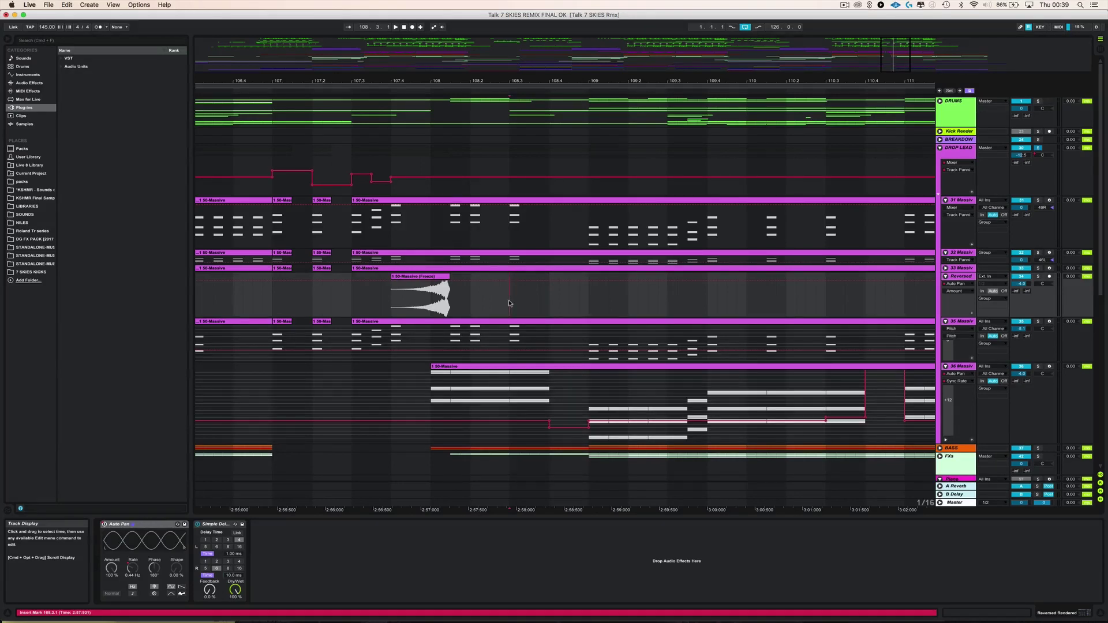
key("space")
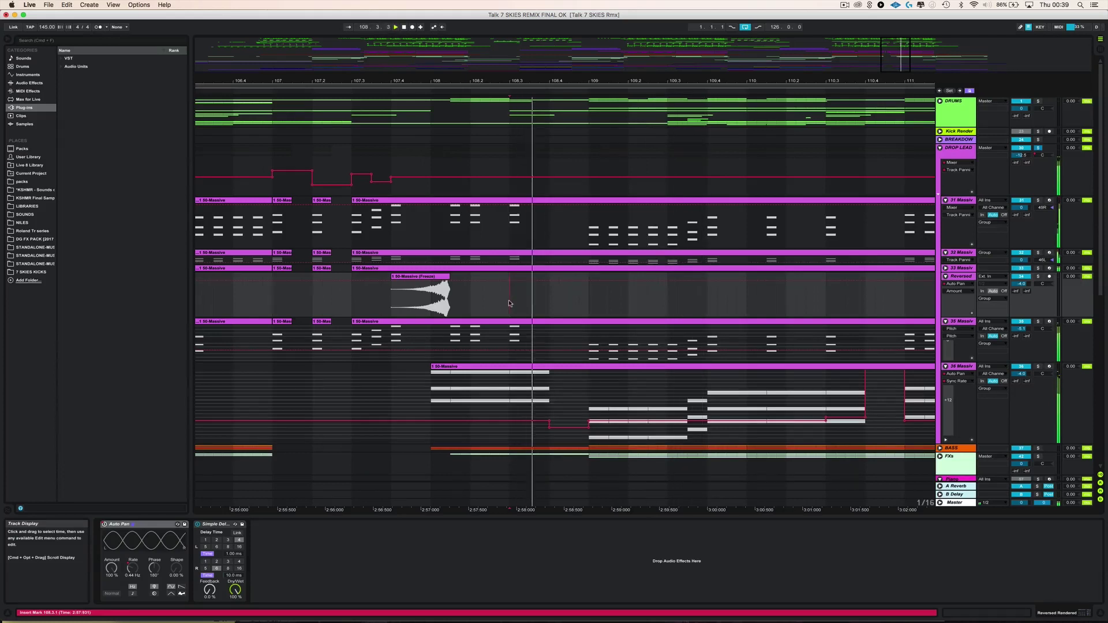
Step: Select the DROP LEAD group's Auto Filter device and examine its filter and LFO frequency automation
left_click(963, 156)
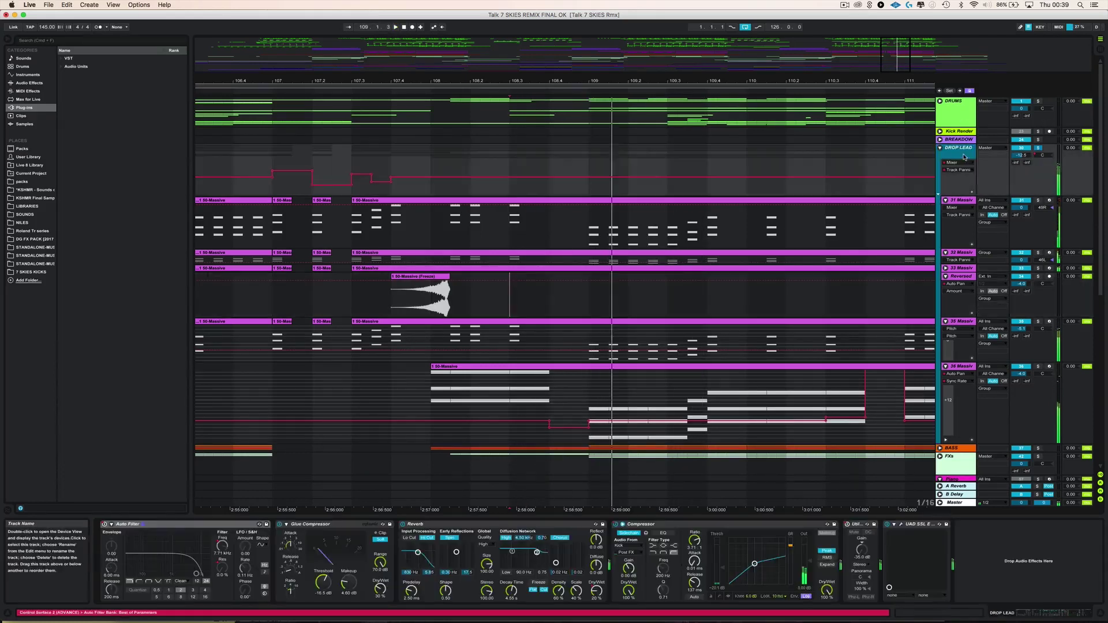
left_click(136, 530)
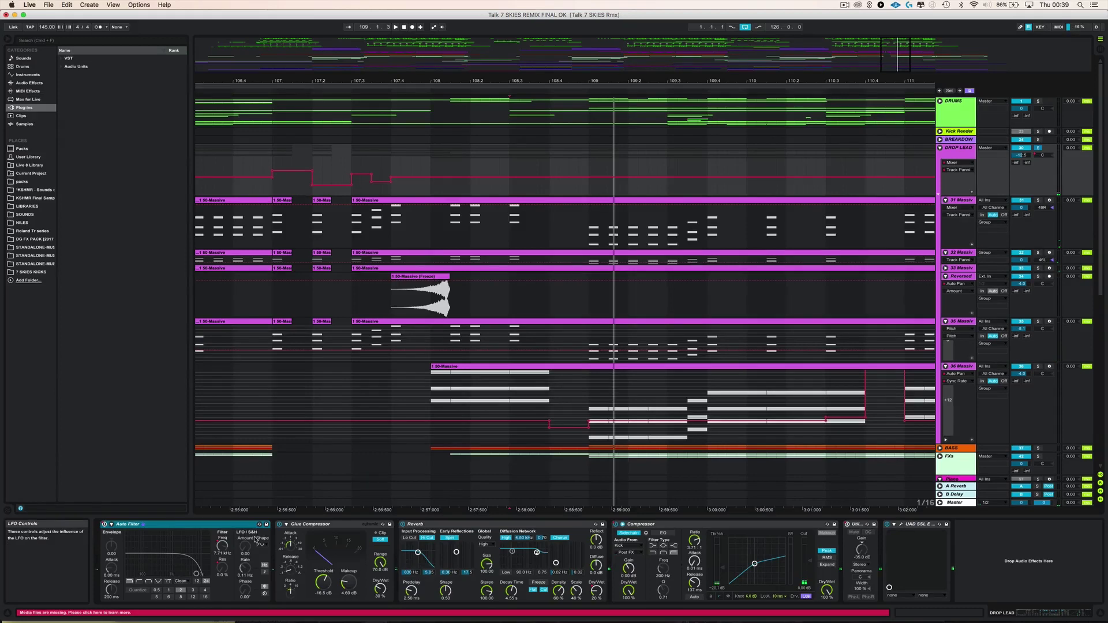
key("space")
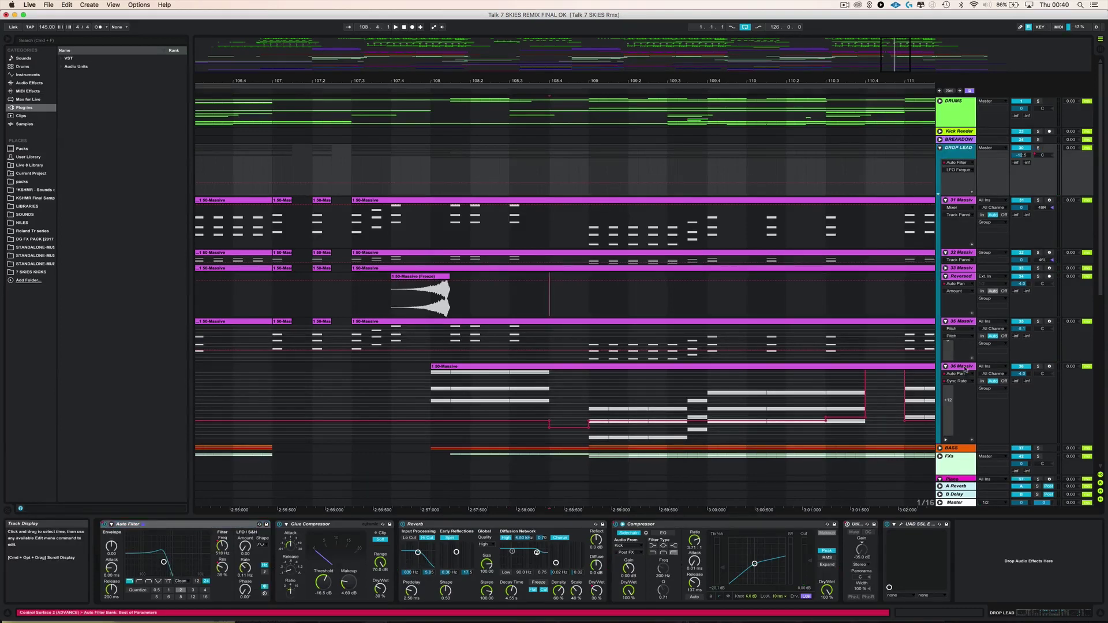
Step: Solo the 36-Massive track and play its clip from bar 108
left_click(962, 367)
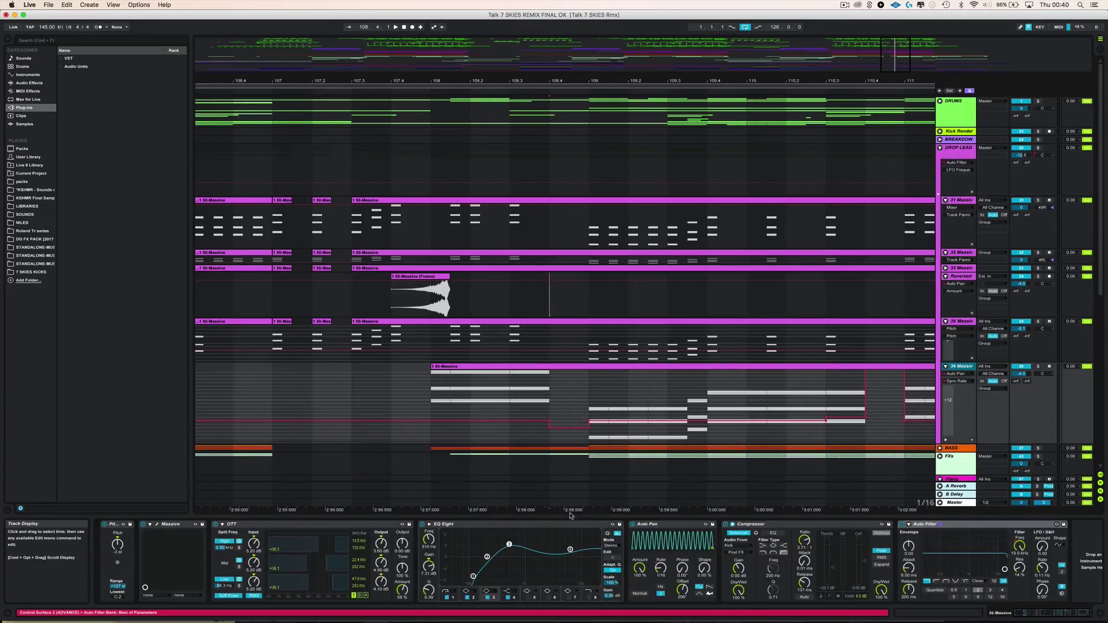
left_click(1037, 366)
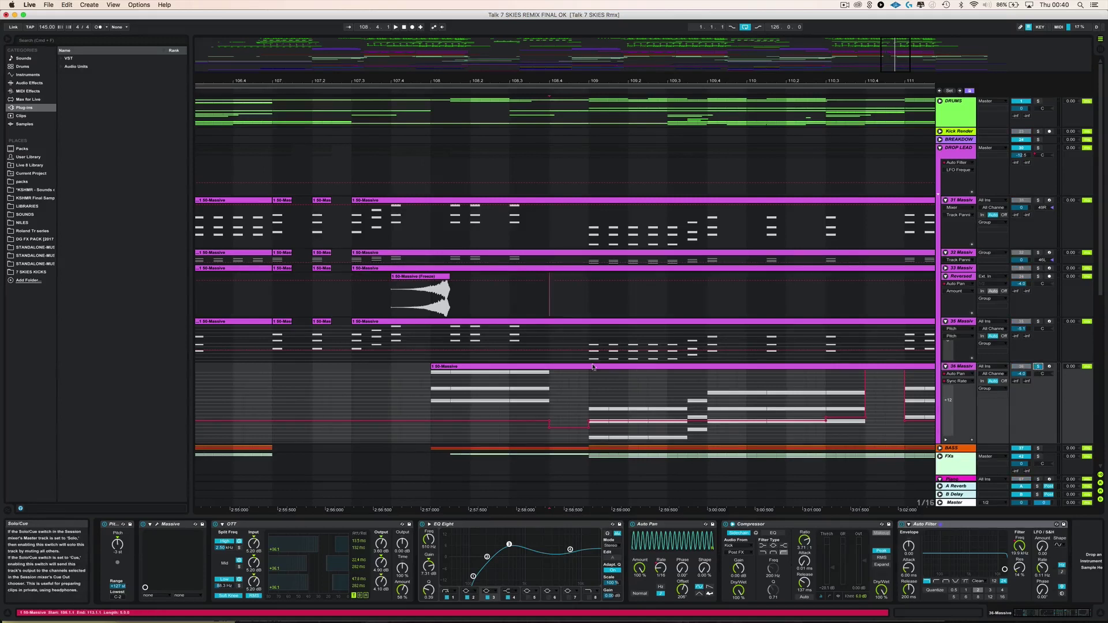
left_click(453, 366)
key("space")
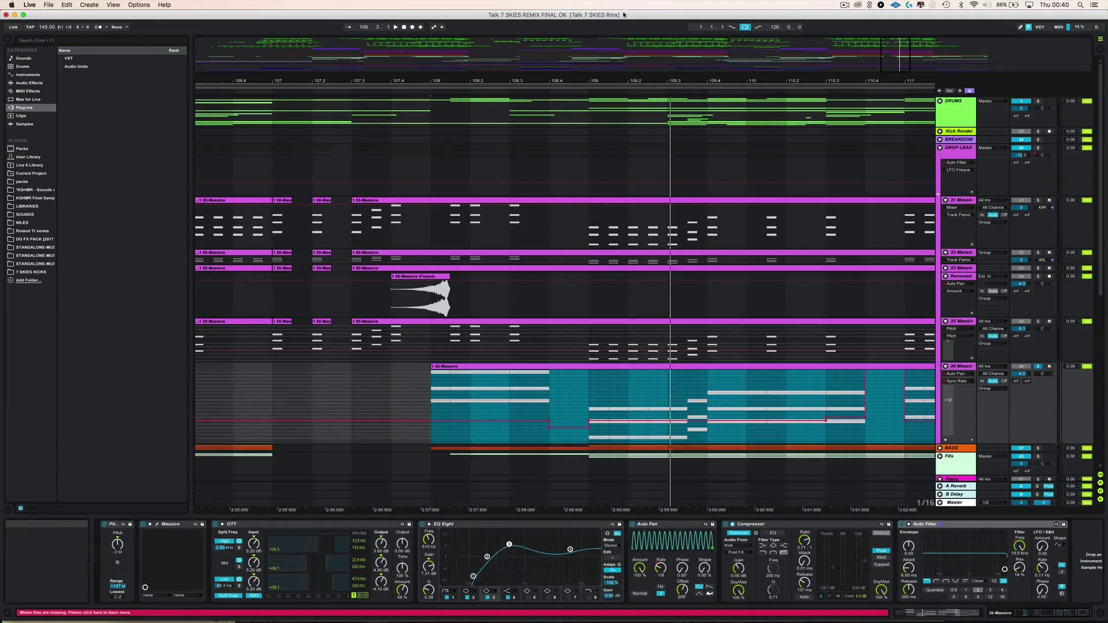
Step: Fold the unfolded Massive and Reversed tracks inside the DROP LEAD group
left_click_drag(583, 81, 584, 50)
scroll(656, 343, "down", 8)
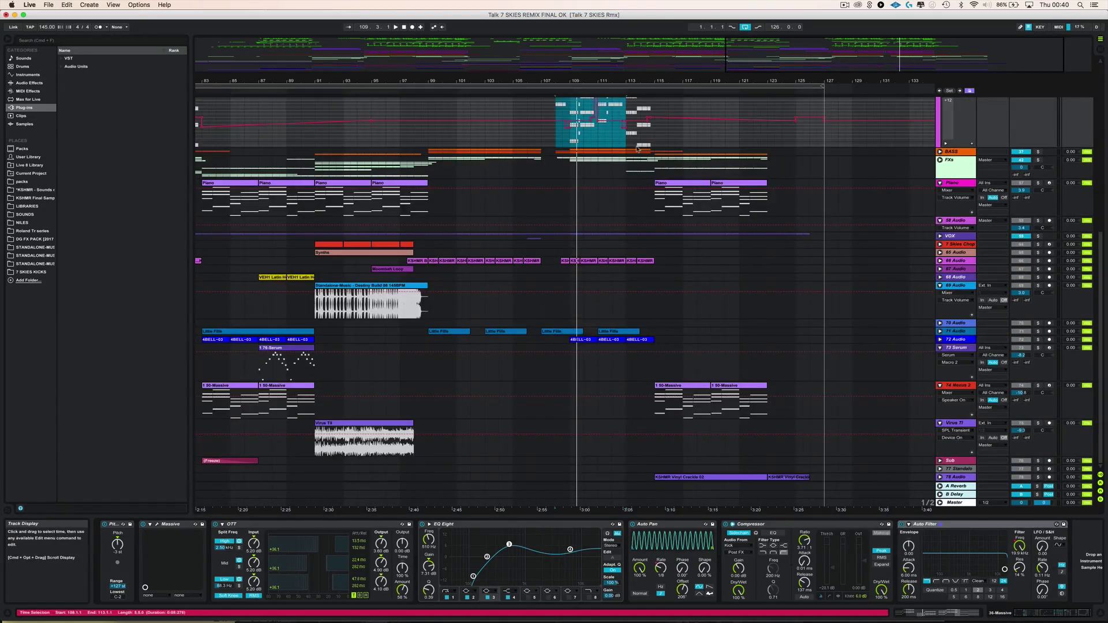
scroll(945, 257, "up", 8)
left_click(945, 255)
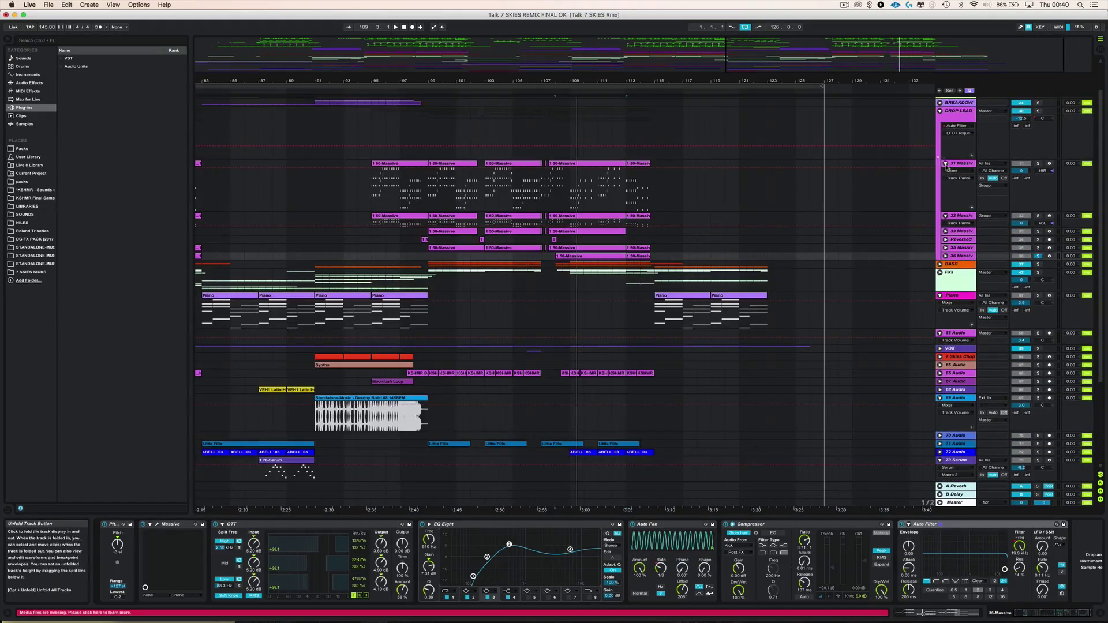
left_click(945, 164)
left_click(945, 171)
left_click_drag(916, 82, 917, 58)
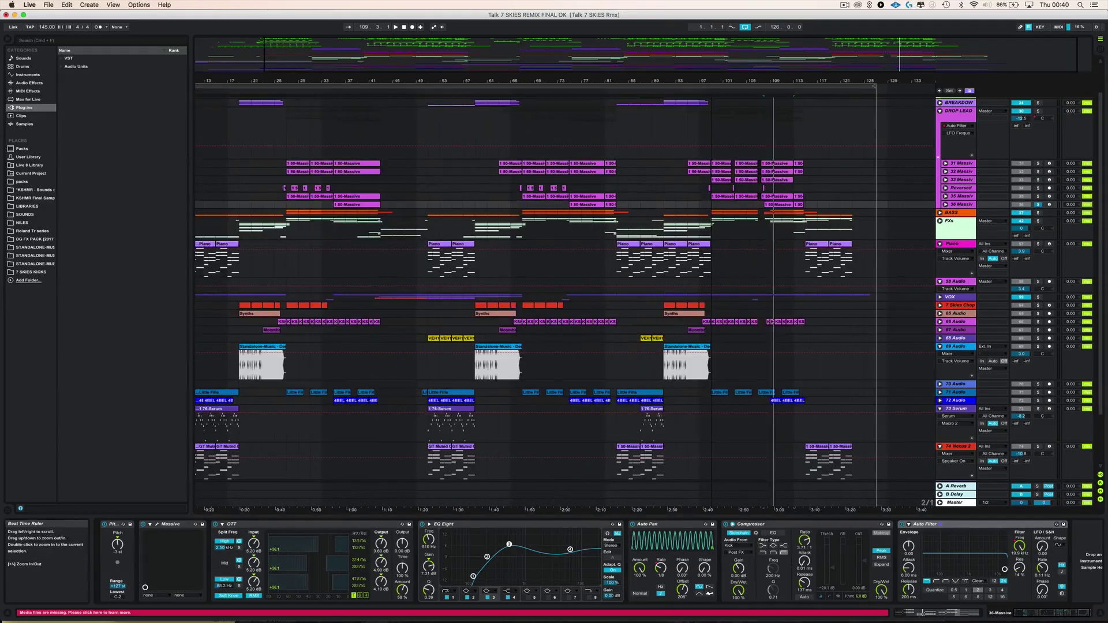
left_click_drag(694, 77, 695, 83)
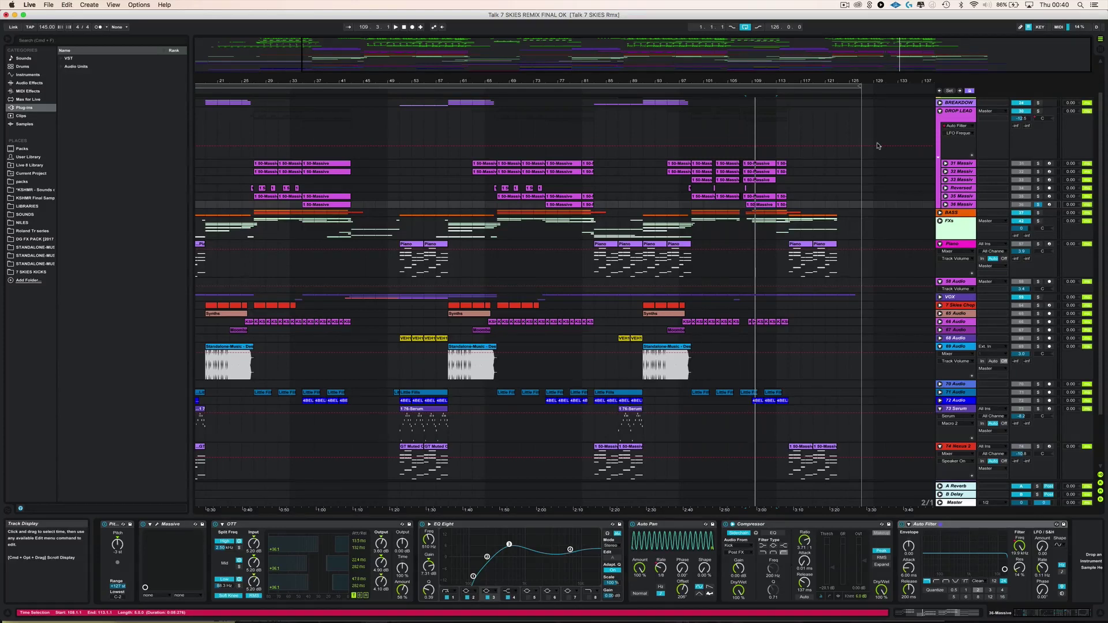
scroll(834, 212, "up", 3)
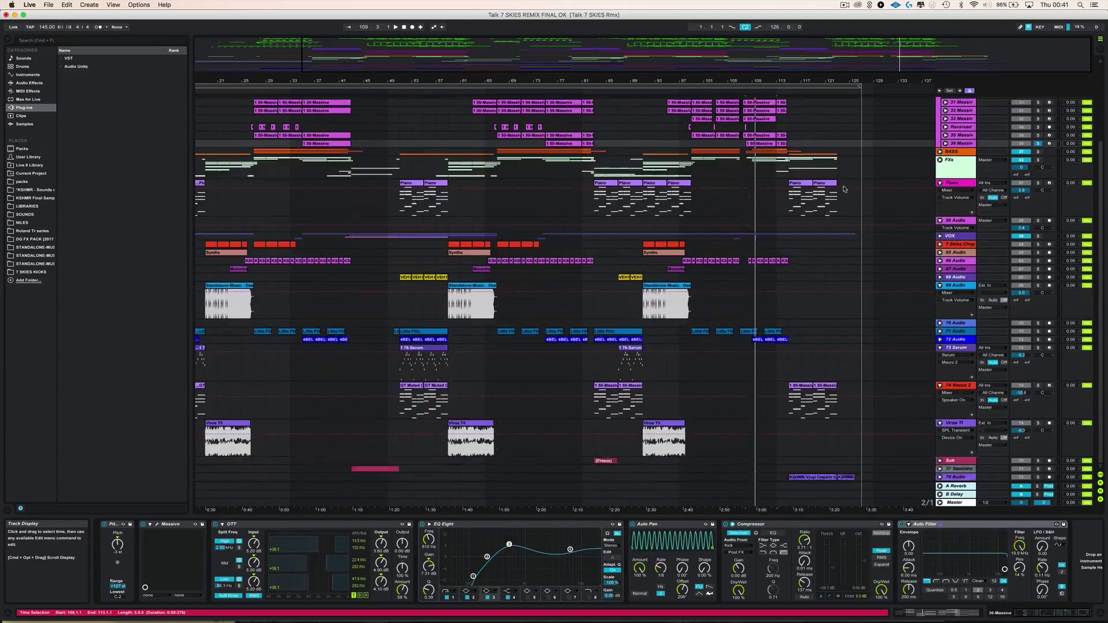
scroll(835, 212, "up", 1)
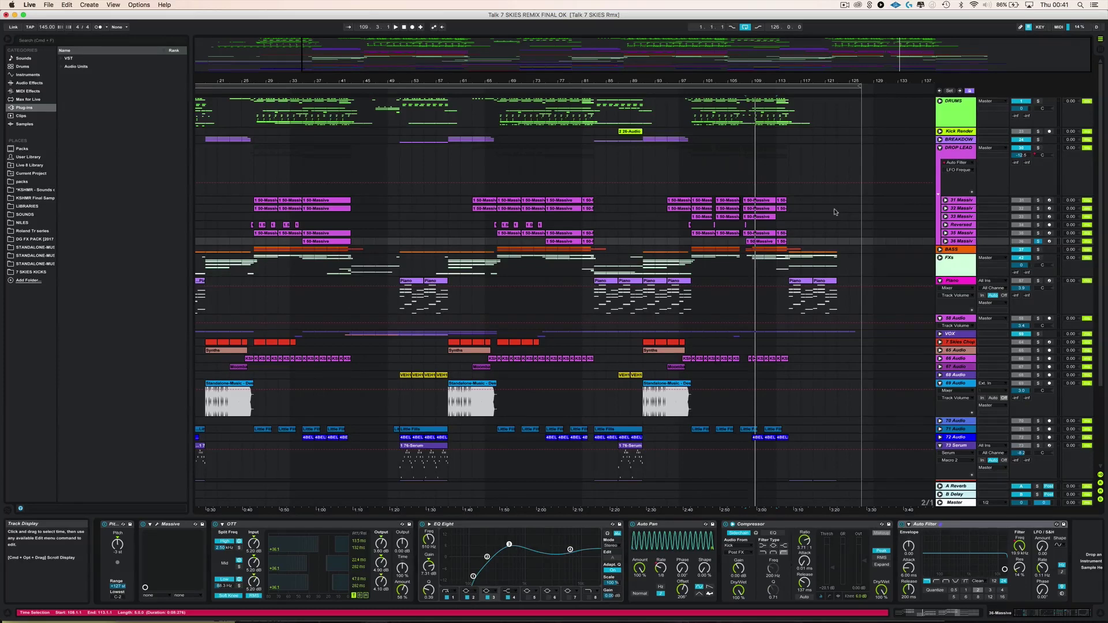